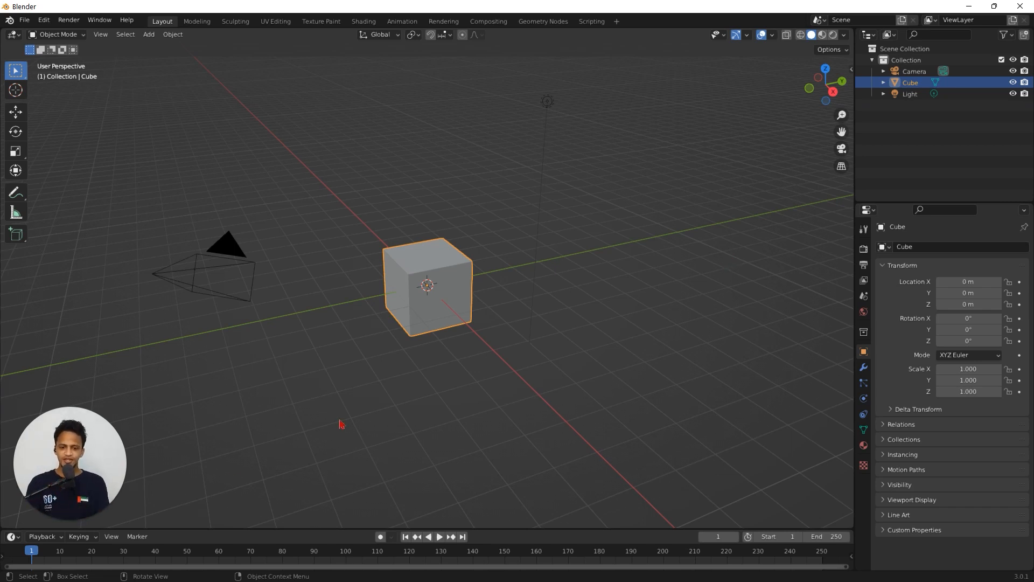
Delete the default cube from the scene
key("x")
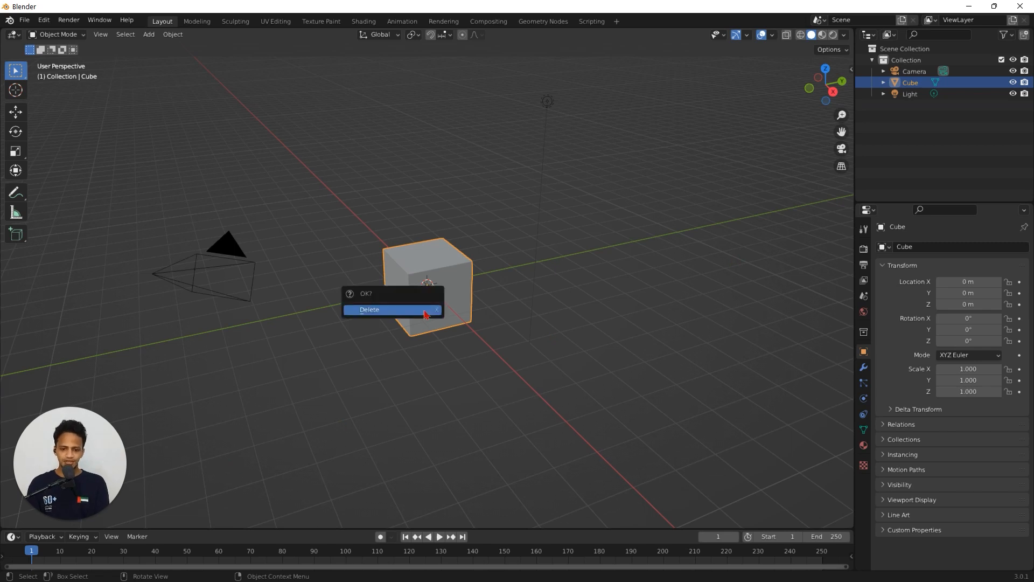
left_click(422, 307)
middle_click_drag(426, 307, 437, 228)
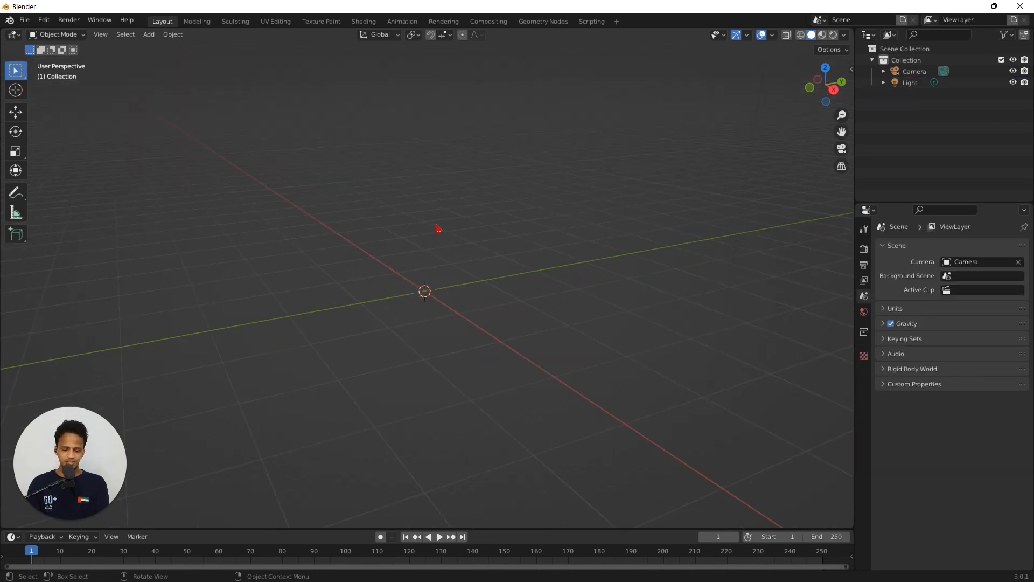
Add a UV sphere mesh at the world origin
key("shift+a")
mouse_move(438, 226)
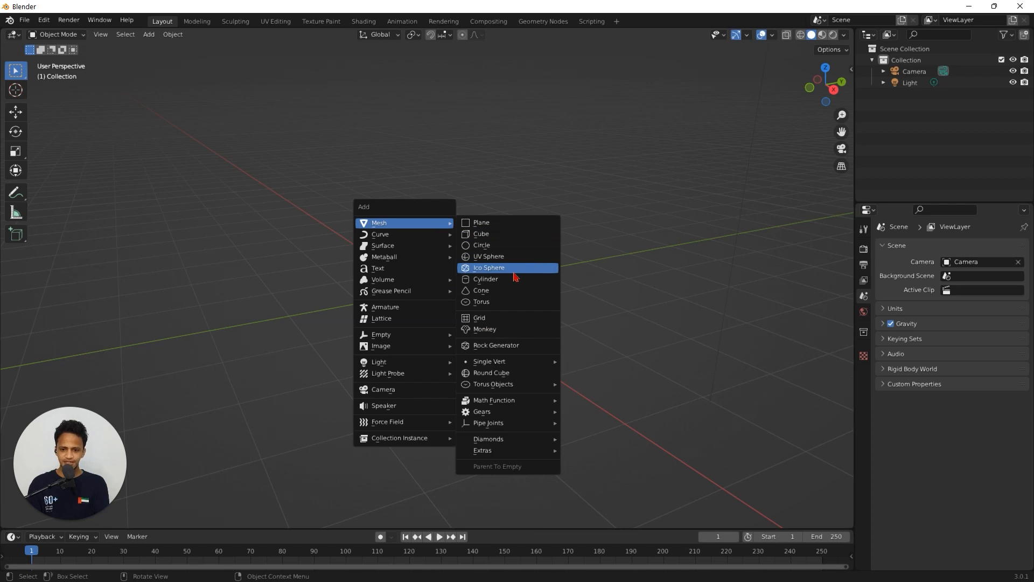
left_click(503, 256)
Apply smooth shading to the UV sphere
middle_click_drag(493, 296, 517, 323)
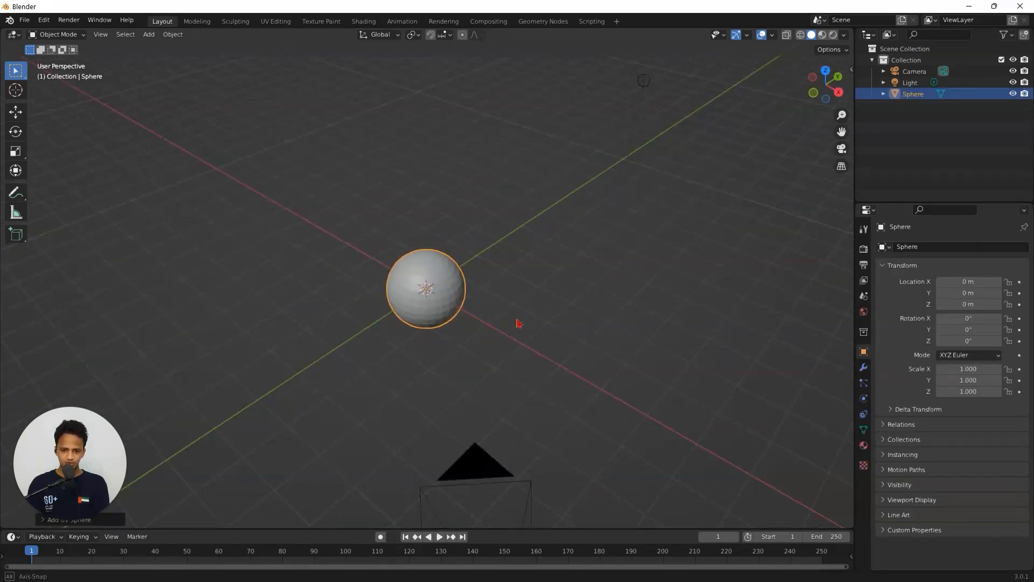
scroll(458, 307, "up", 3)
scroll(430, 295, "up", 5)
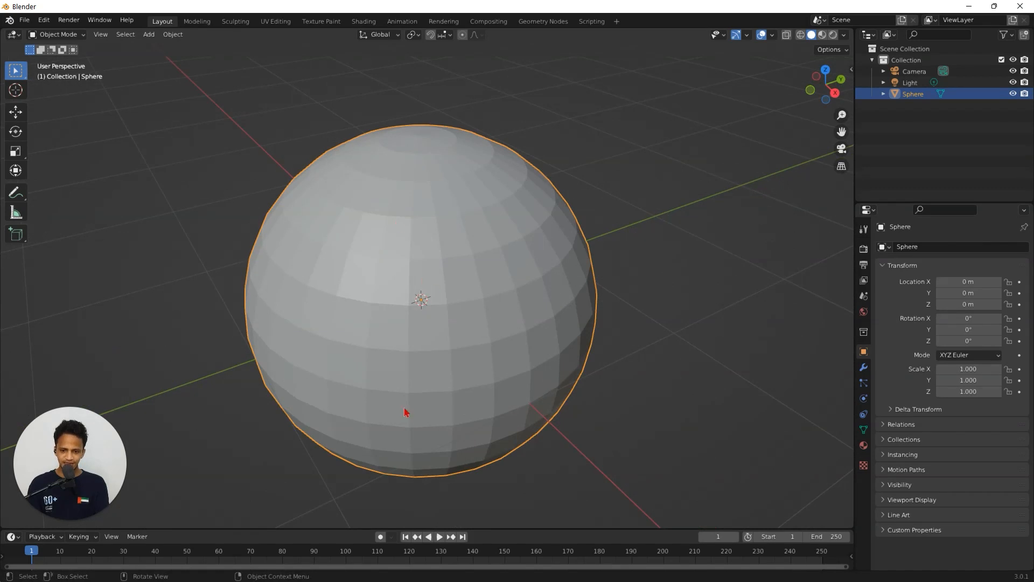
middle_click_drag(415, 436, 431, 395)
scroll(434, 367, "up", 2)
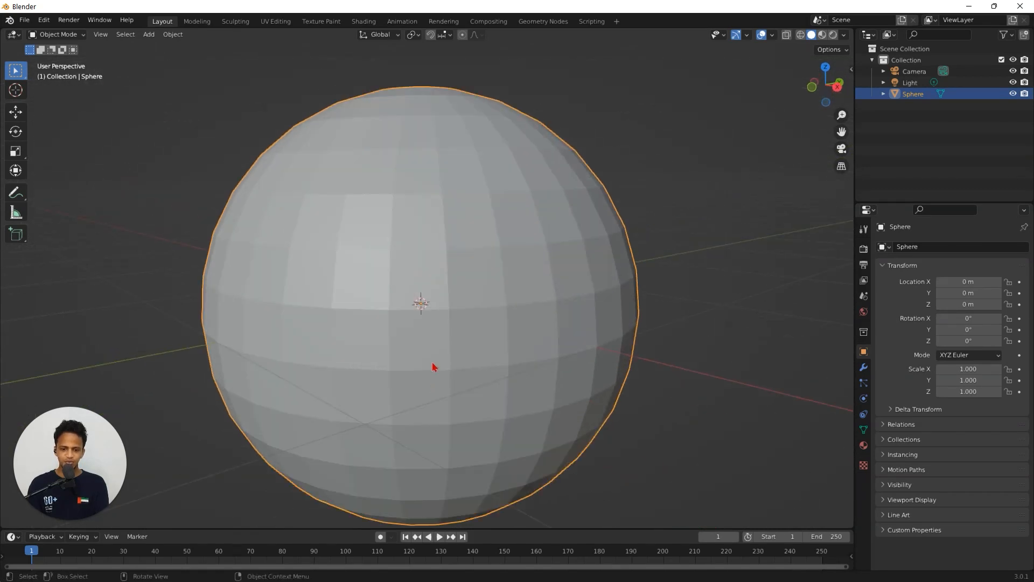
right_click(426, 205)
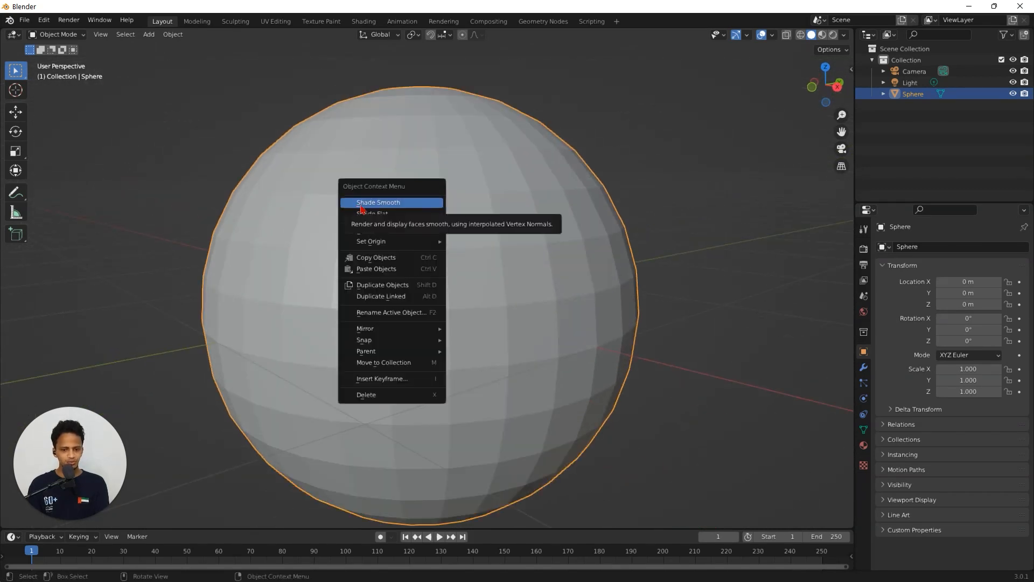
left_click(361, 210)
Move the smooth sphere along the Y axis to about -8.08 m
scroll(460, 260, "down", 6)
left_click(16, 112)
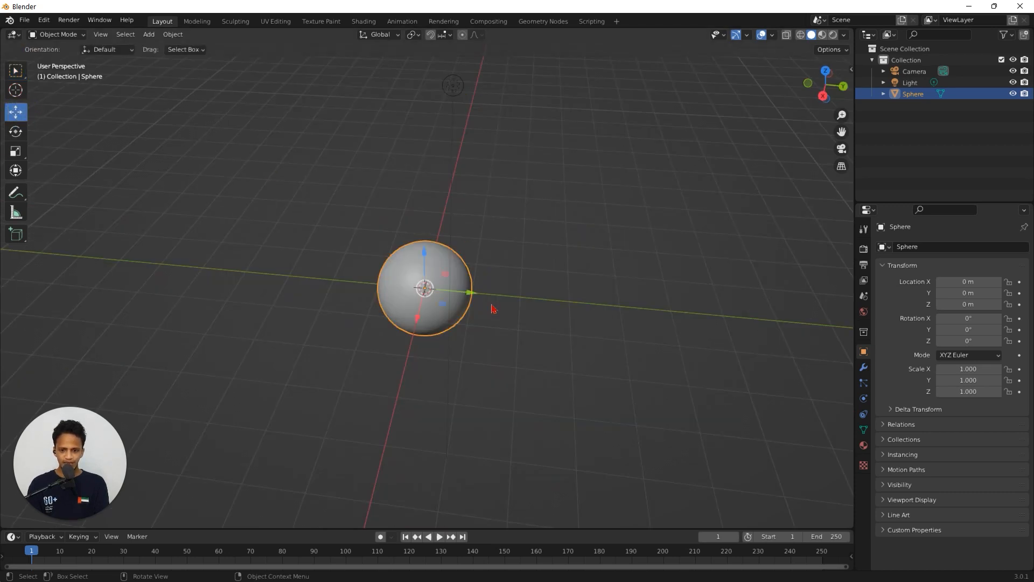
left_click_drag(469, 292, 118, 253)
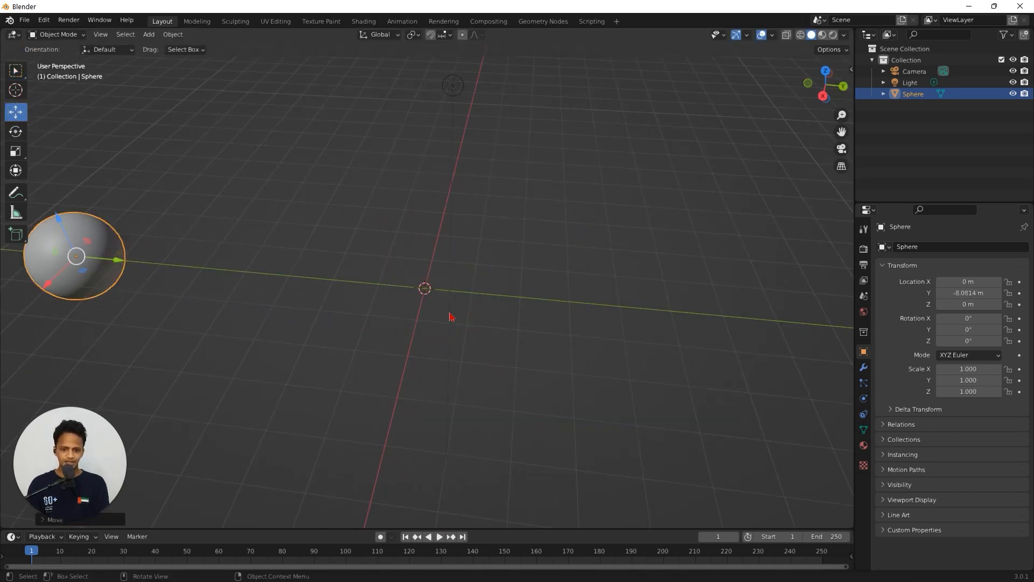
Add a second UV sphere at the world origin, leaving the smooth one off to the side
key("shift+a")
mouse_move(413, 286)
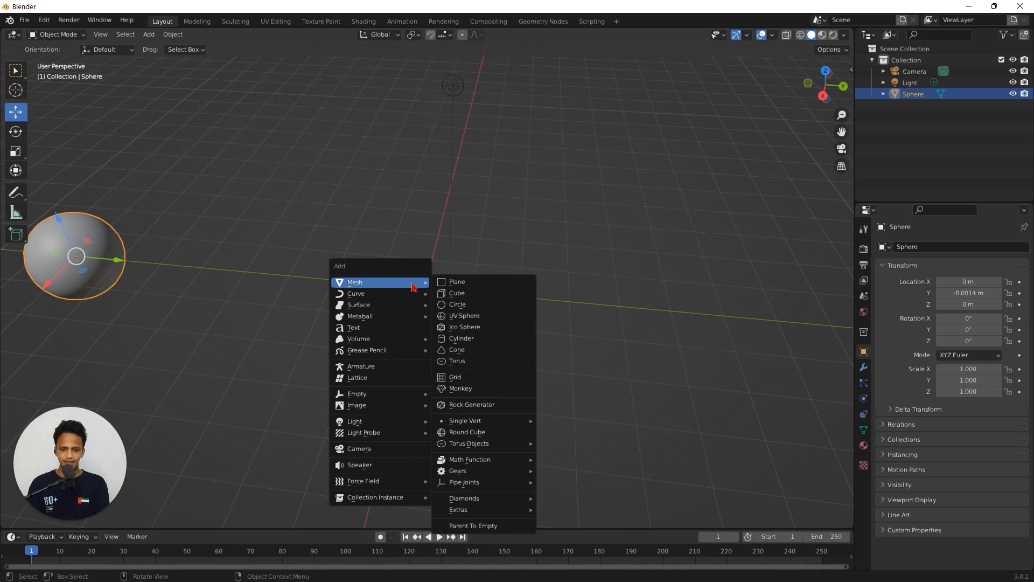
left_click(471, 317)
Scale the smooth sphere down uniformly to about 0.174, then deselect it
middle_click_drag(442, 349, 298, 314)
left_click(256, 285)
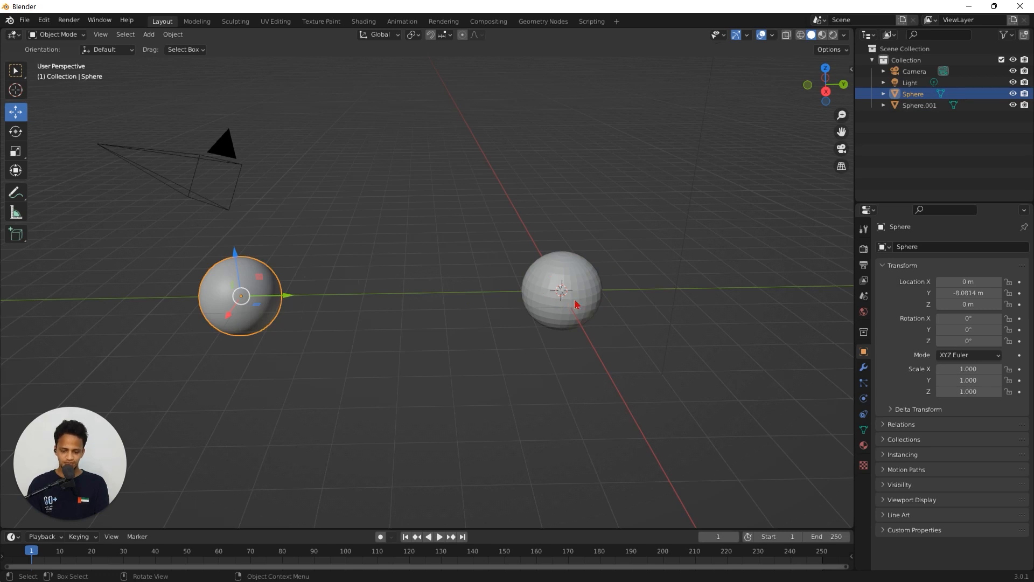
middle_click_drag(358, 279, 487, 255)
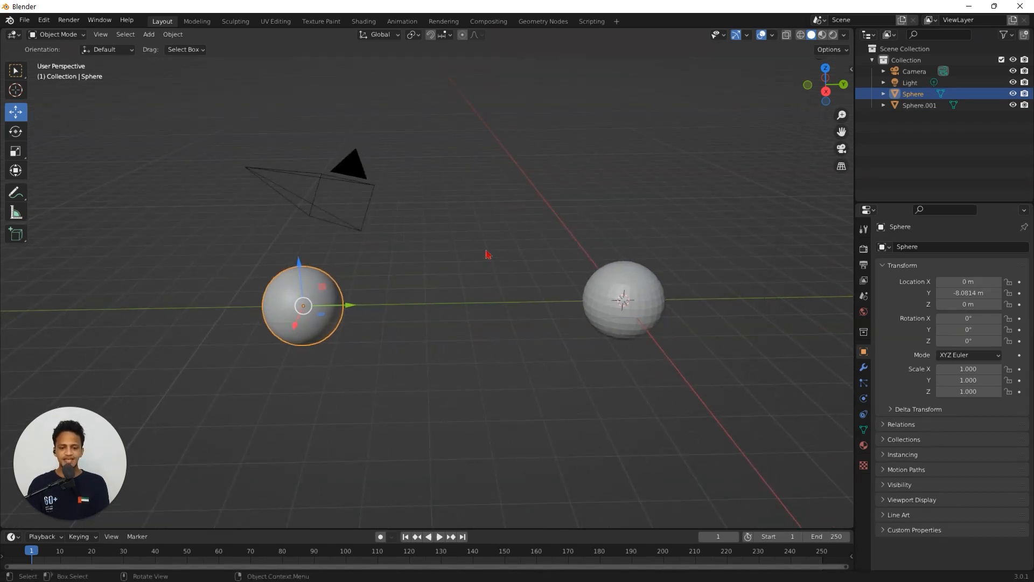
key("s")
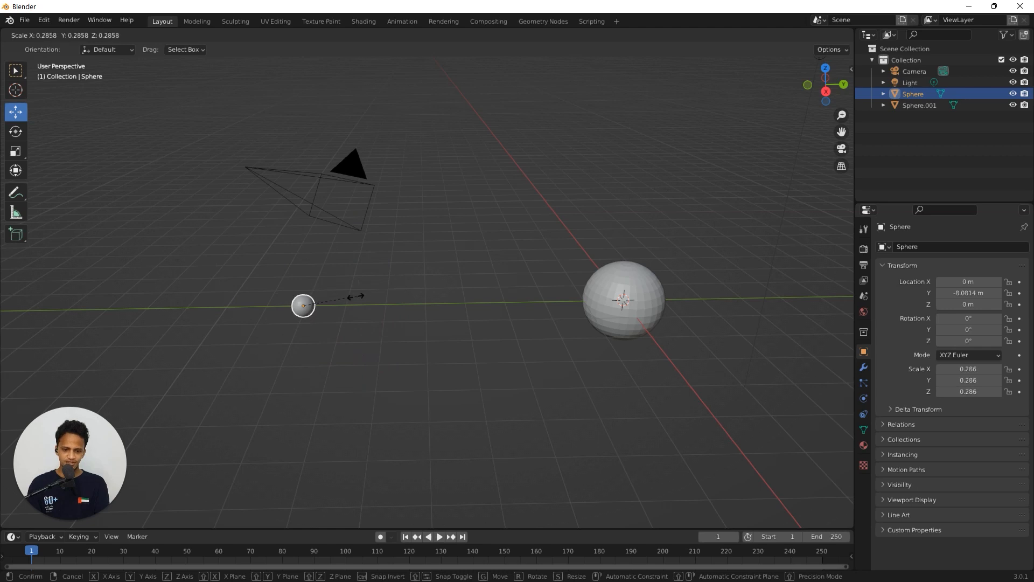
left_click(331, 301)
left_click(323, 307)
Add a new particle system to the faceted sphere at the origin
scroll(270, 325, "up", 5)
middle_click_drag(246, 335, 241, 330)
scroll(161, 343, "down", 4)
middle_click_drag(797, 331, 515, 284, "shift")
scroll(395, 312, "up", 4)
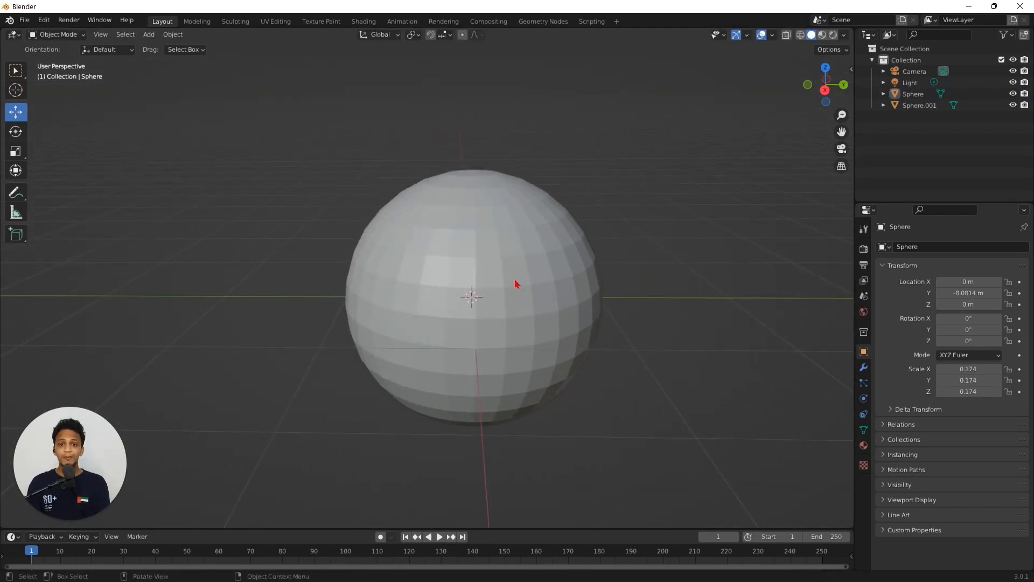
left_click(481, 290)
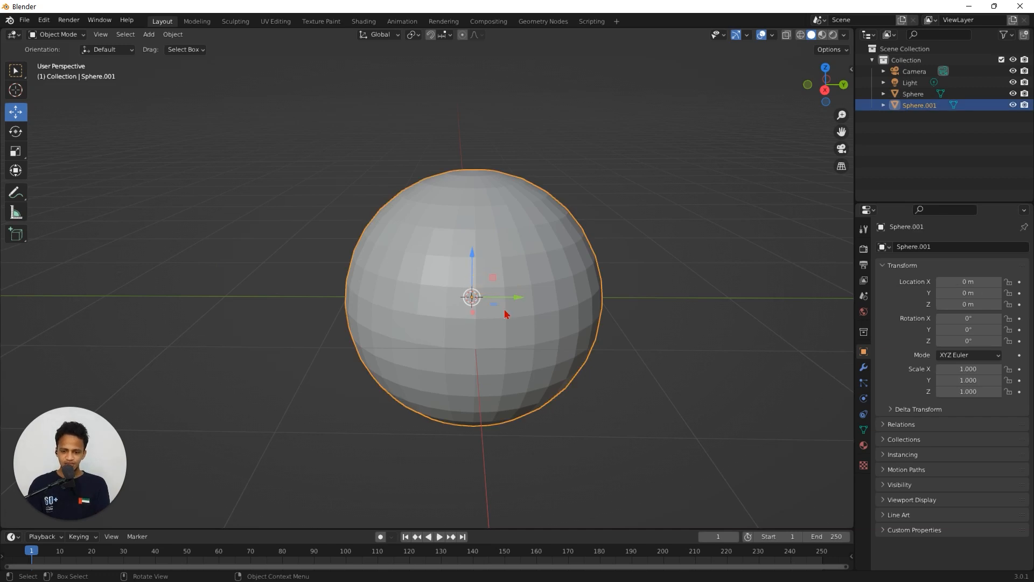
middle_click_drag(508, 315, 566, 318)
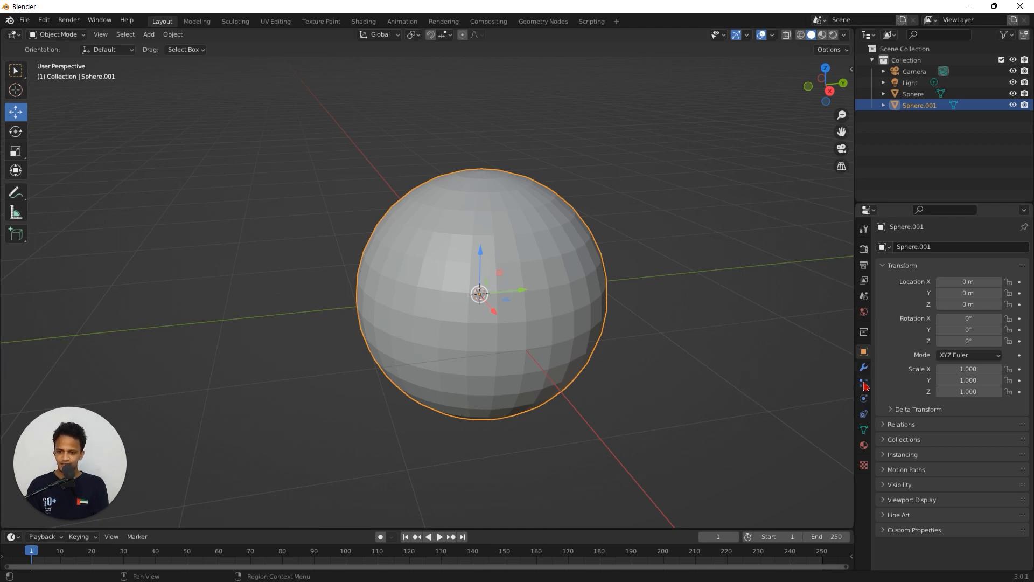
left_click(864, 383)
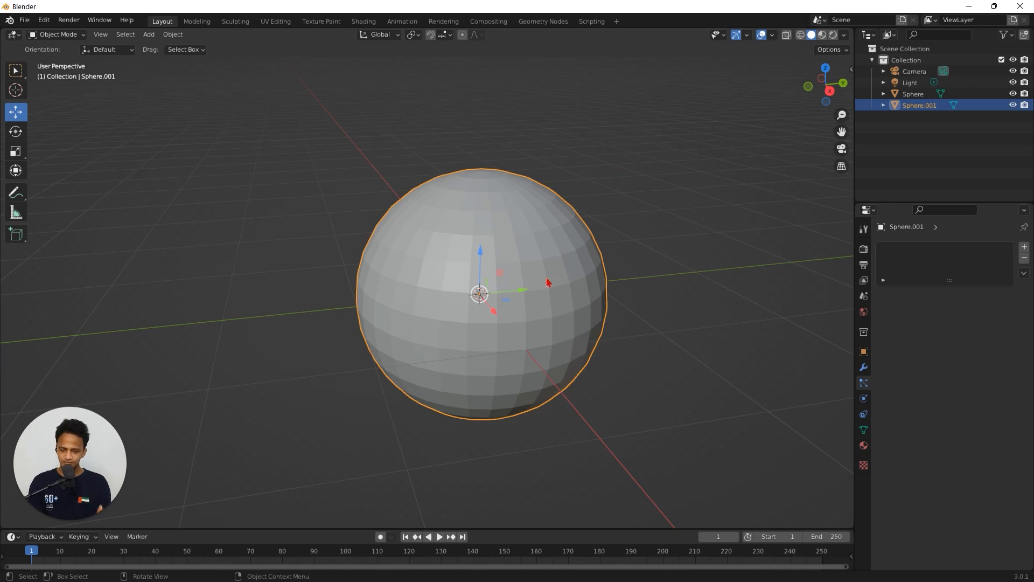
left_click(1024, 249)
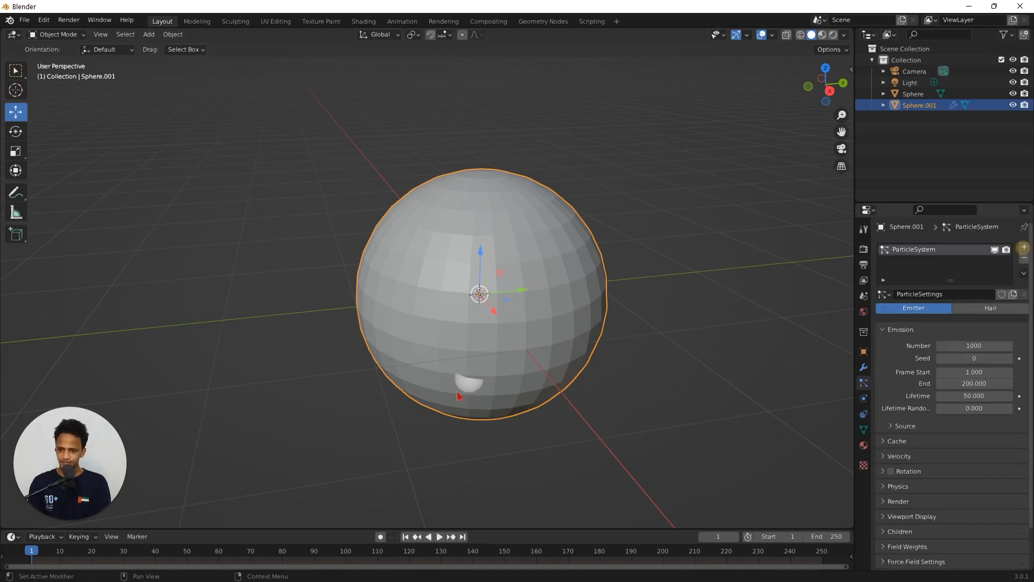
Switch the viewport to wireframe display so the particles inside the sphere can be seen
scroll(372, 345, "down", 4)
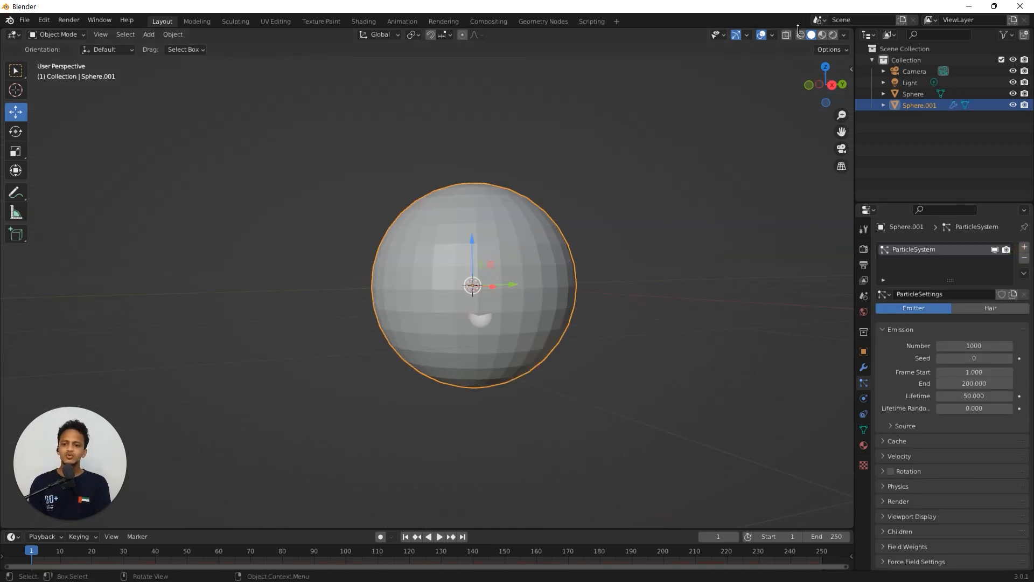
left_click(801, 34)
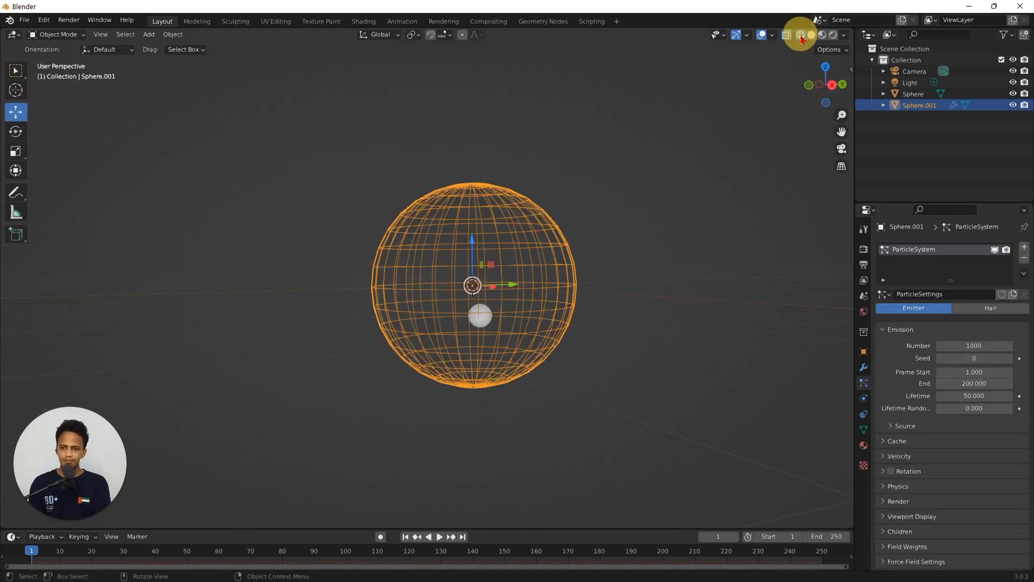
scroll(545, 321, "up", 3)
middle_click_drag(544, 322, 479, 334)
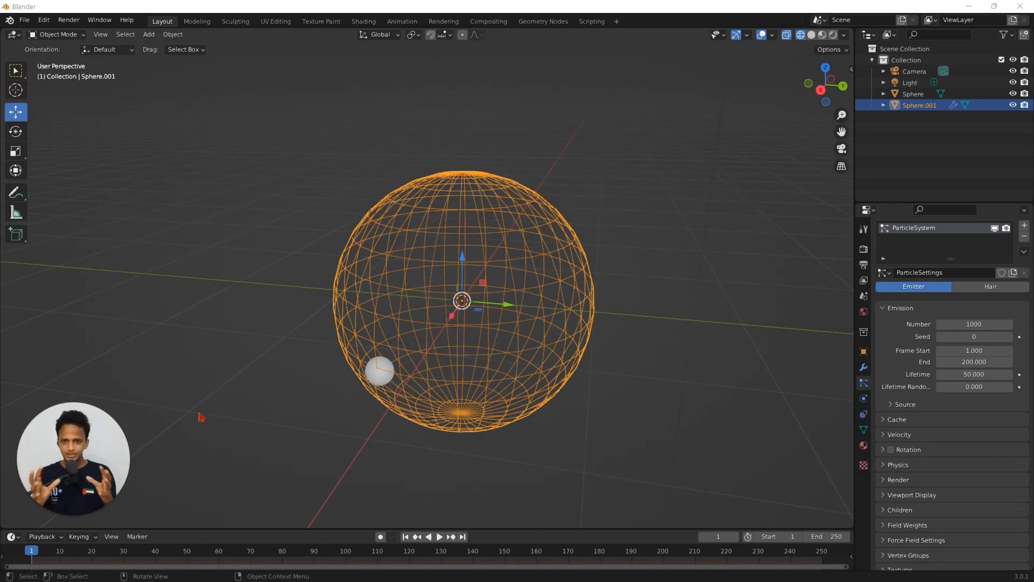
Play the animation and examine how the particles are emitted from the sphere
scroll(406, 267, "down", 2)
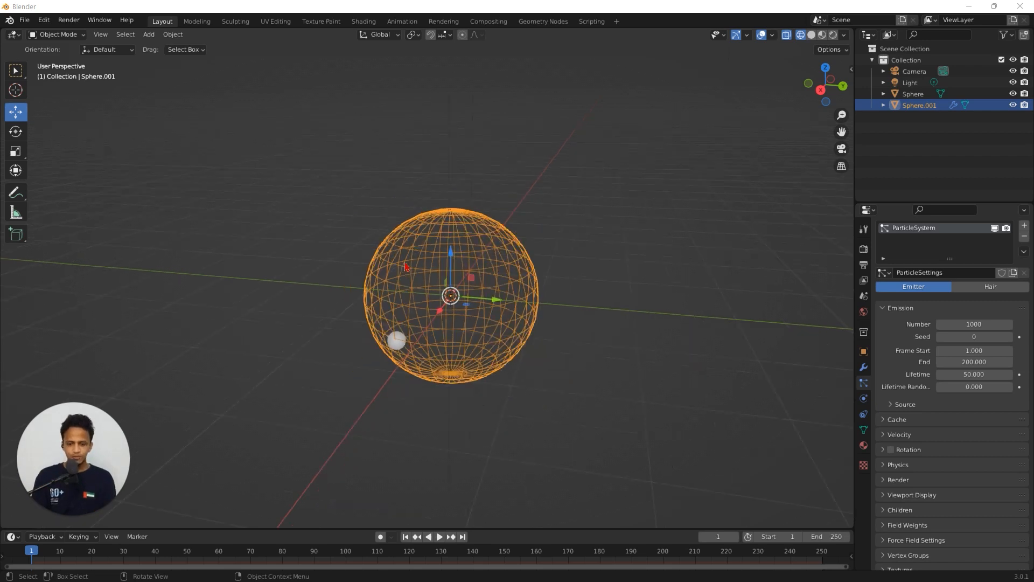
scroll(492, 253, "down", 1)
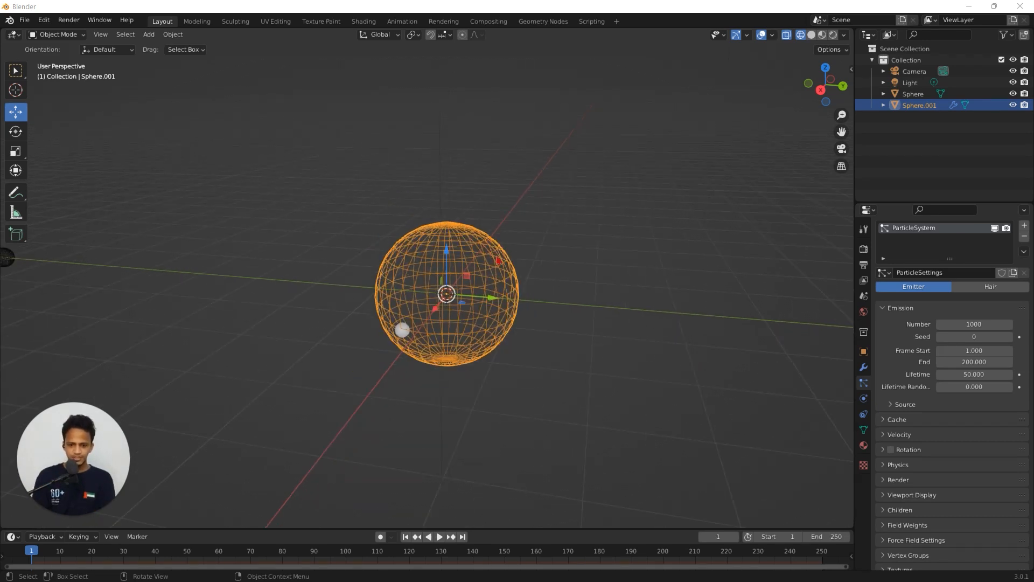
left_click(532, 291)
key("space")
middle_click_drag(532, 295, 537, 318)
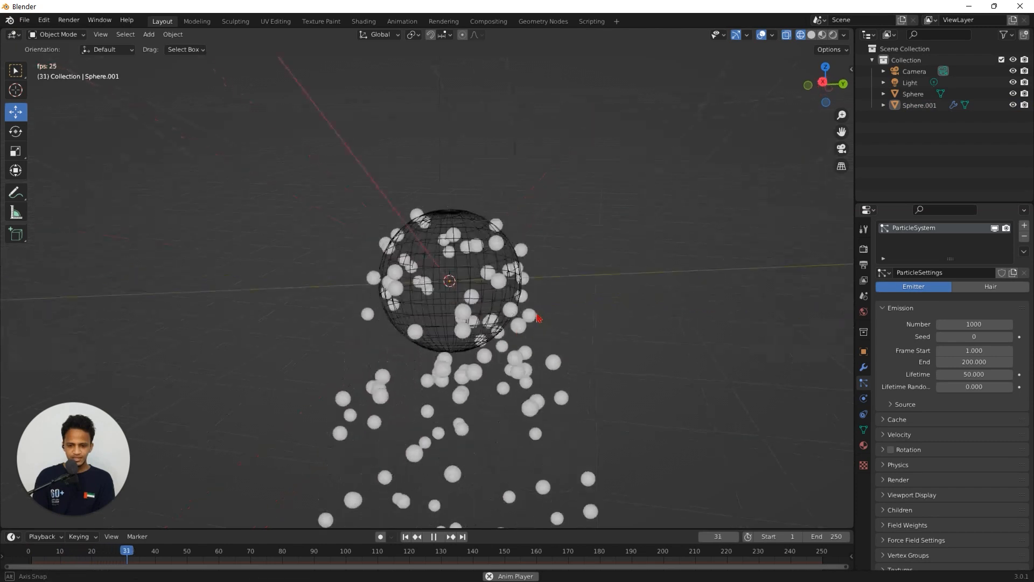
scroll(537, 318, "up", 3)
scroll(478, 332, "down", 4)
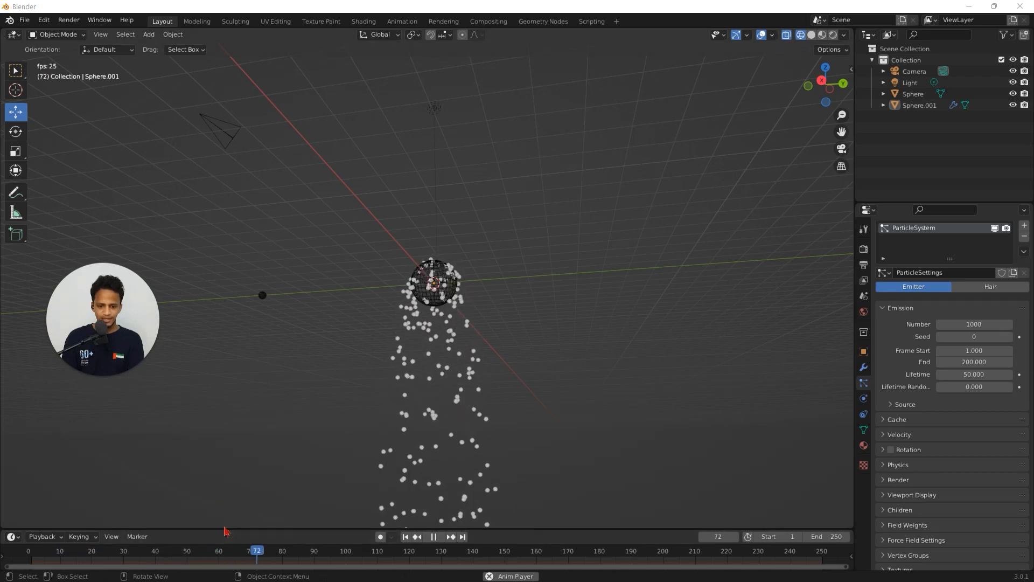
Enlarge the timeline area moderately and pause the animation at about frame 190
left_click_drag(225, 529, 221, 464)
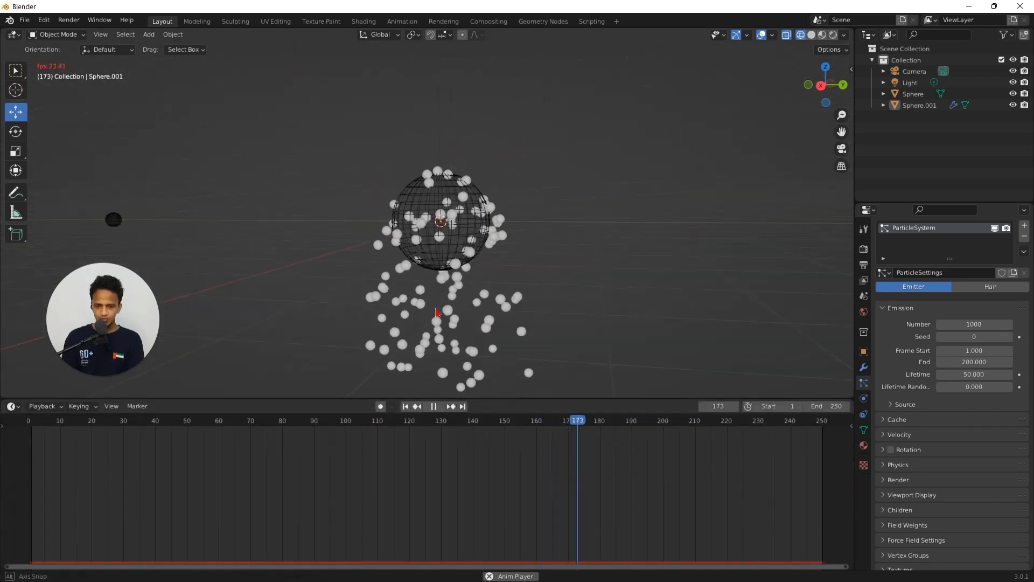
middle_click_drag(438, 313, 400, 194)
key("space")
scroll(454, 279, "up", 4)
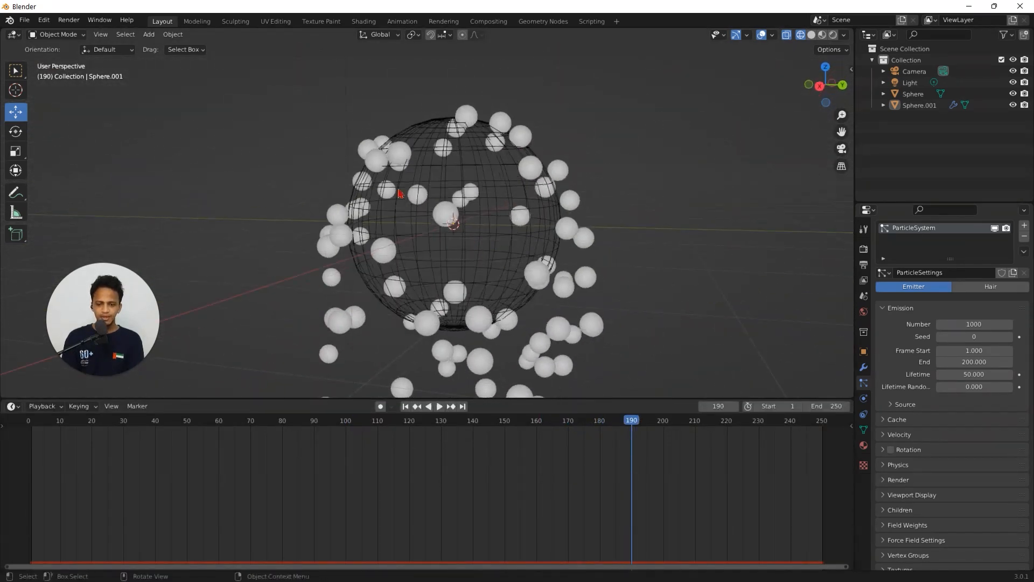
left_click_drag(538, 399, 529, 494)
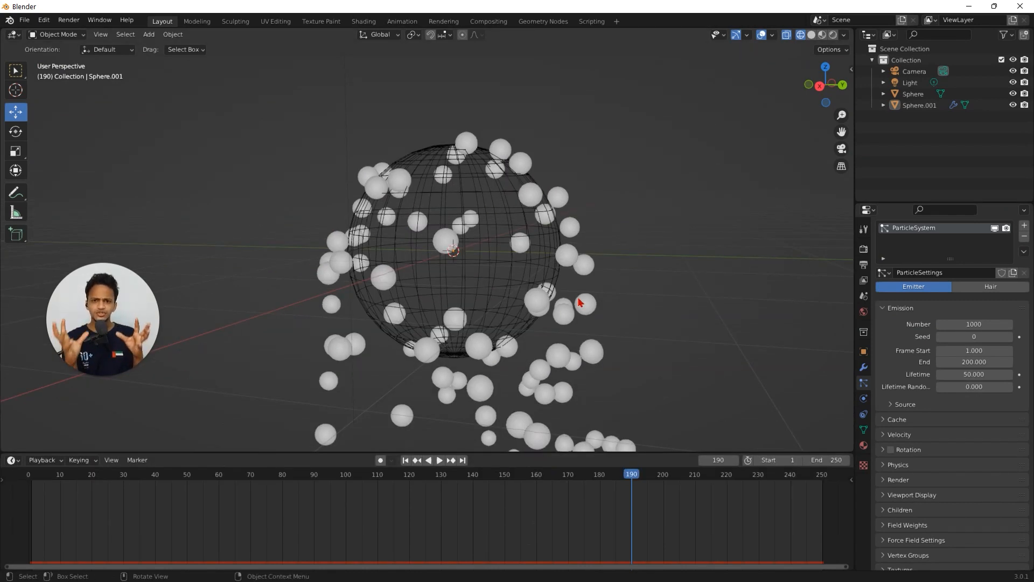
Select the particle-emitting sphere and move the current frame back to 0
scroll(586, 247, "down", 2)
middle_click_drag(584, 248, 574, 280)
left_click(490, 271)
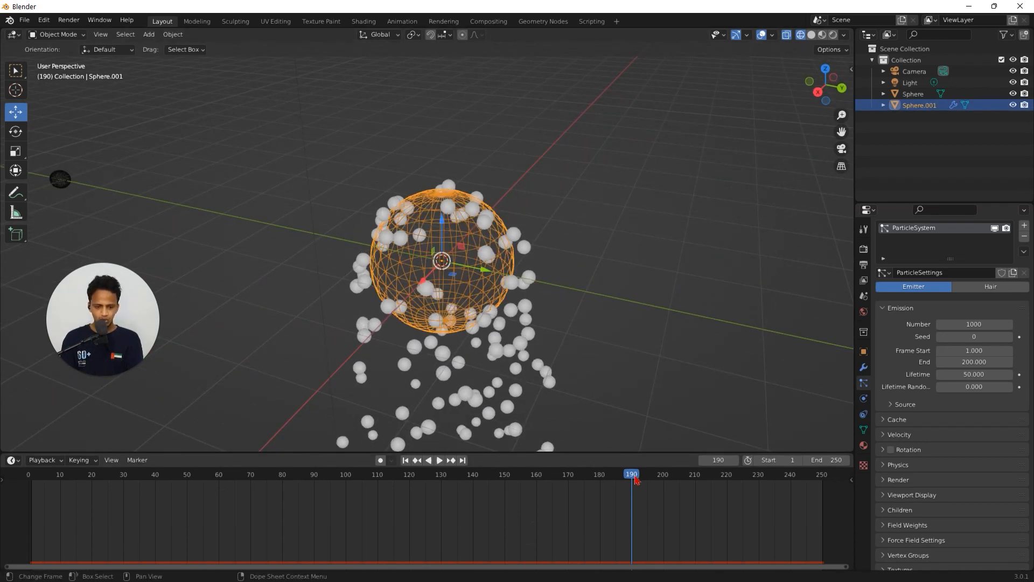
left_click_drag(634, 478, 45, 480)
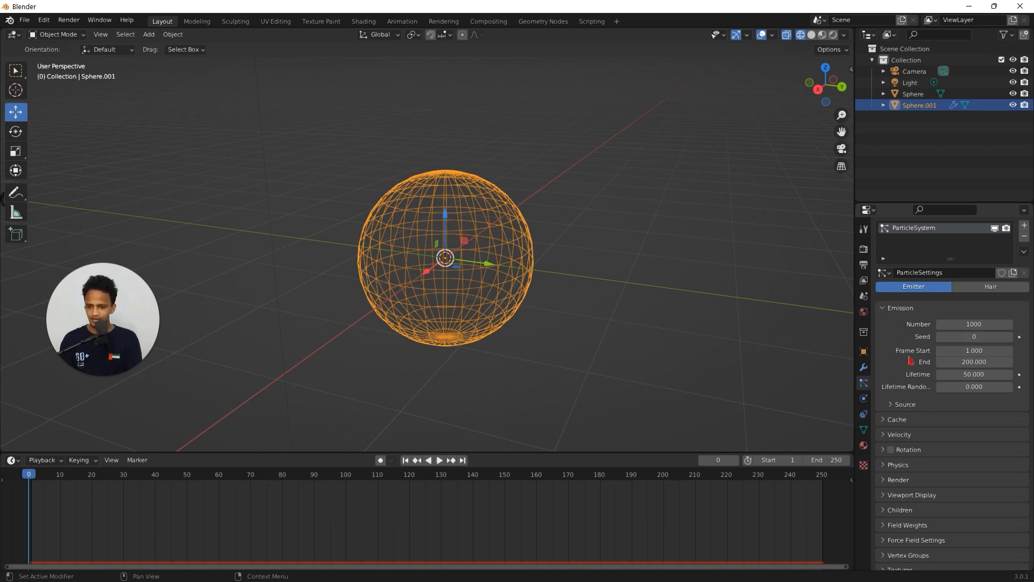
Set both the Frame Start and End of the particle emission to 0
left_click(983, 350)
type("0")
key("Return")
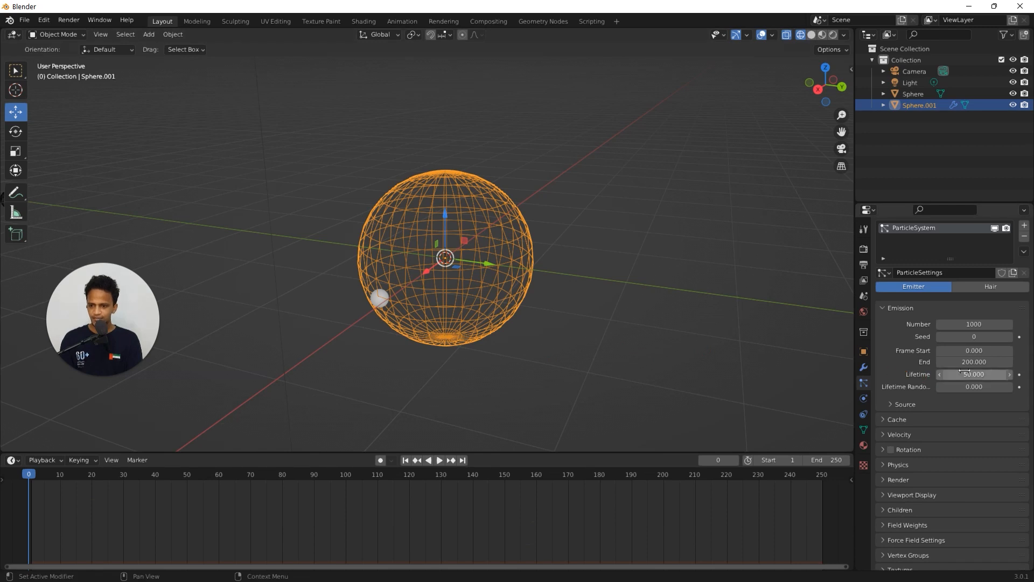
left_click(992, 361)
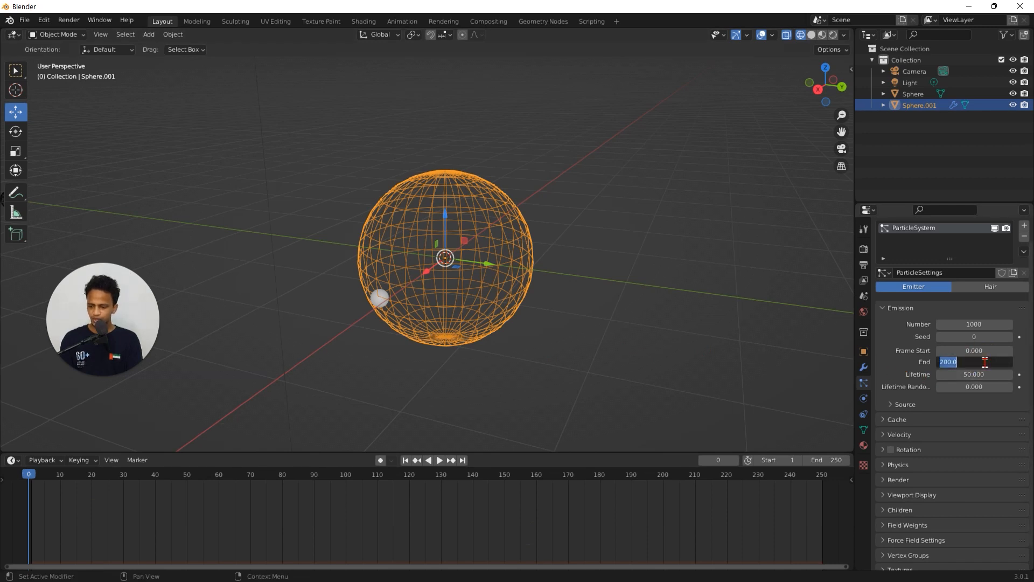
type("0")
key("Return")
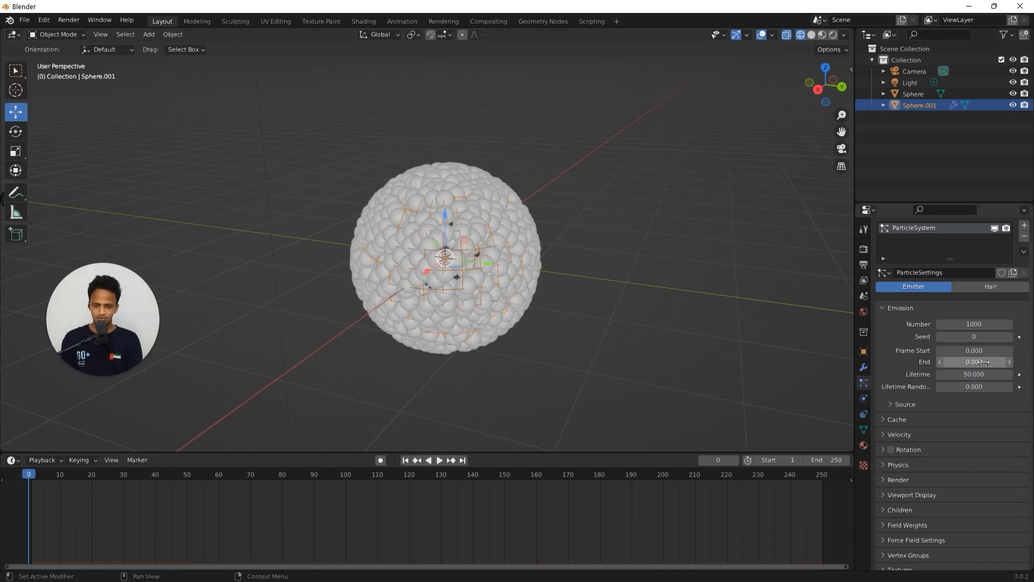
Examine the particle coverage on the sphere from several sides and distances
scroll(496, 287, "up", 2)
scroll(506, 191, "down", 2)
middle_click_drag(500, 200, 470, 213)
scroll(455, 209, "up", 3)
scroll(455, 209, "down", 3)
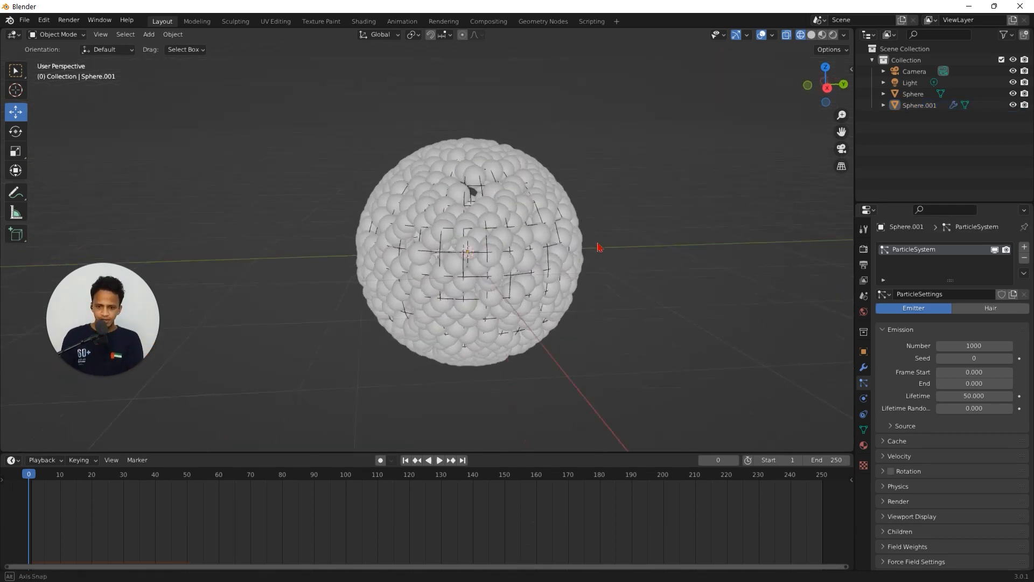
middle_click_drag(596, 247, 469, 289)
scroll(572, 254, "down", 4)
scroll(573, 254, "up", 5)
scroll(469, 288, "up", 2)
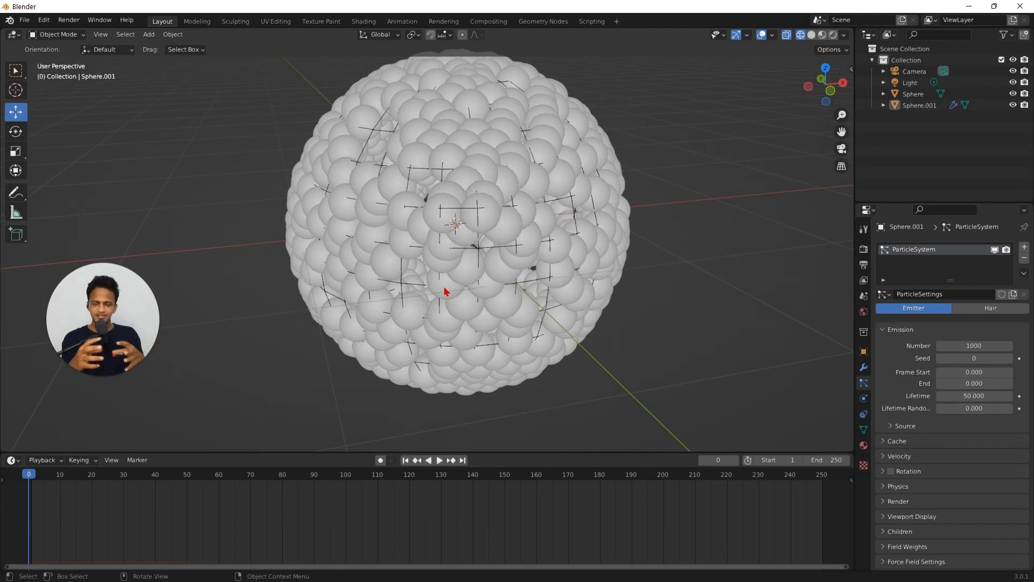
Move the small sphere along the Y axis closer to the particle-covered sphere
scroll(445, 292, "down", 3)
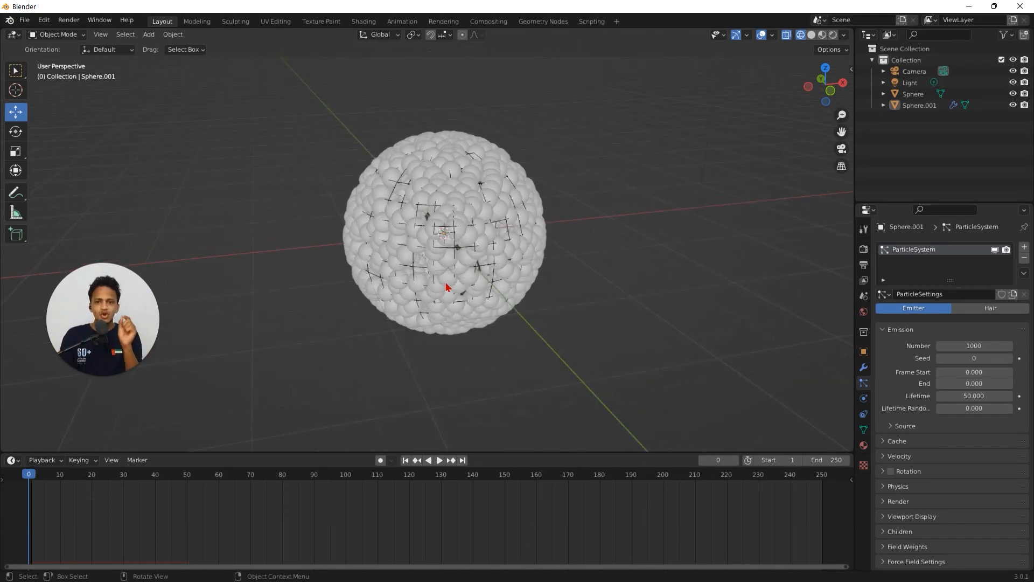
scroll(448, 288, "down", 3)
middle_click_drag(487, 232, 721, 266)
scroll(583, 248, "down", 3)
scroll(722, 266, "up", 1)
left_click(748, 262)
left_click_drag(702, 258, 503, 251)
scroll(602, 334, "up", 5)
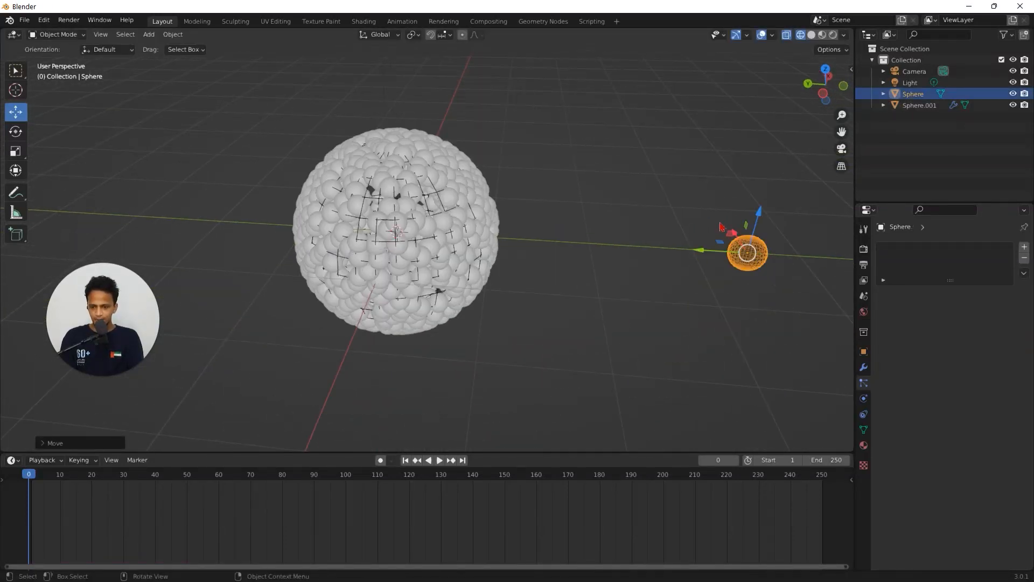
scroll(569, 239, "down", 2)
scroll(568, 240, "down", 2)
scroll(508, 261, "up", 3)
Select the particle-emitting sphere and set its particles to render as Object
left_click(482, 246)
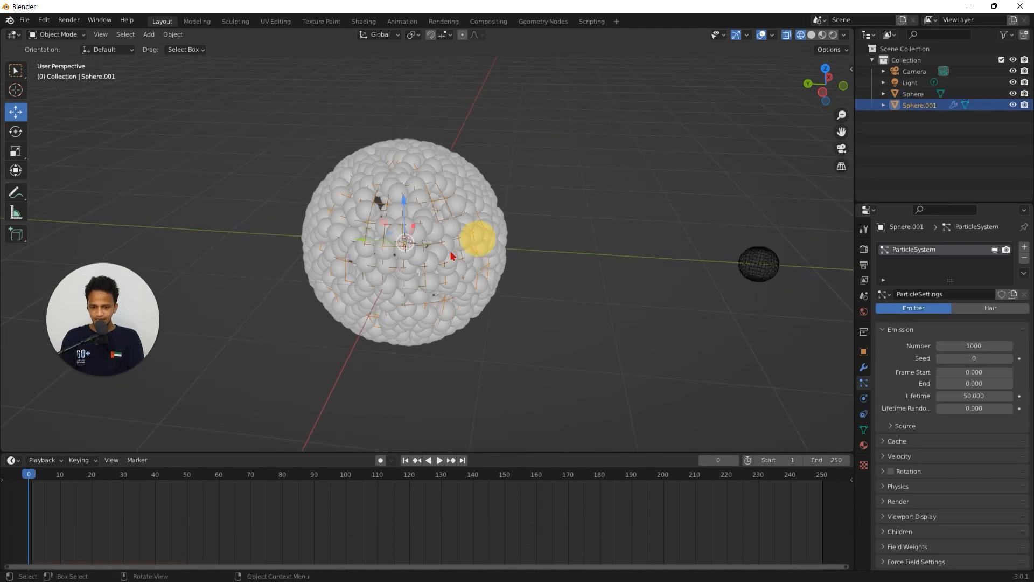
middle_click_drag(526, 339, 568, 337)
scroll(935, 482, "down", 2)
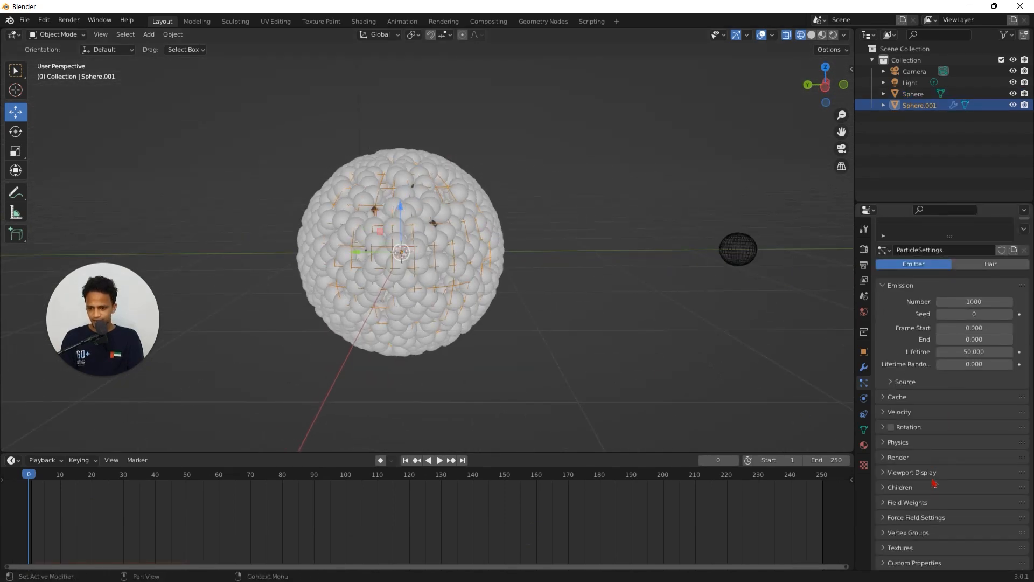
left_click(895, 458)
scroll(896, 472, "down", 5)
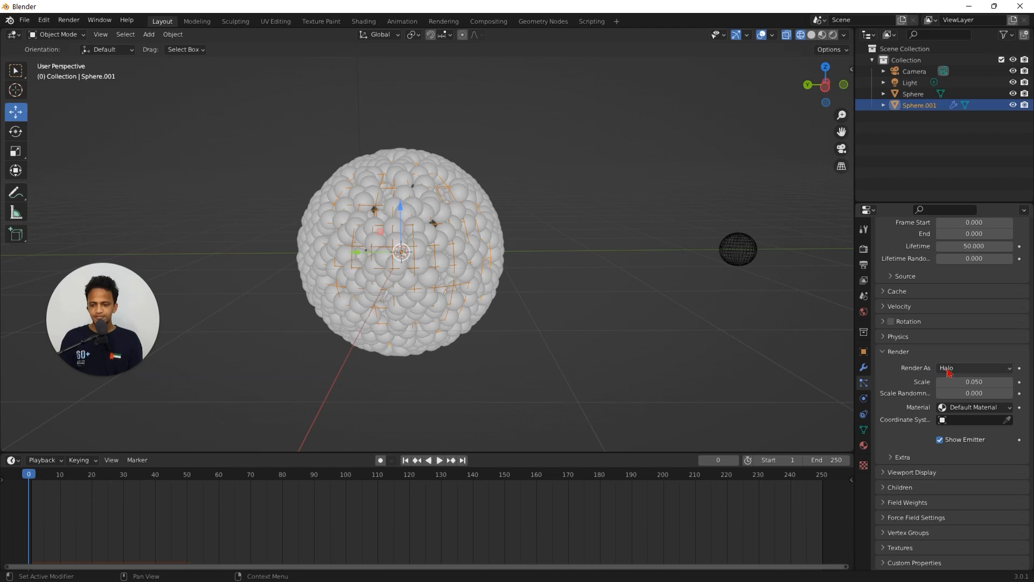
left_click(969, 371)
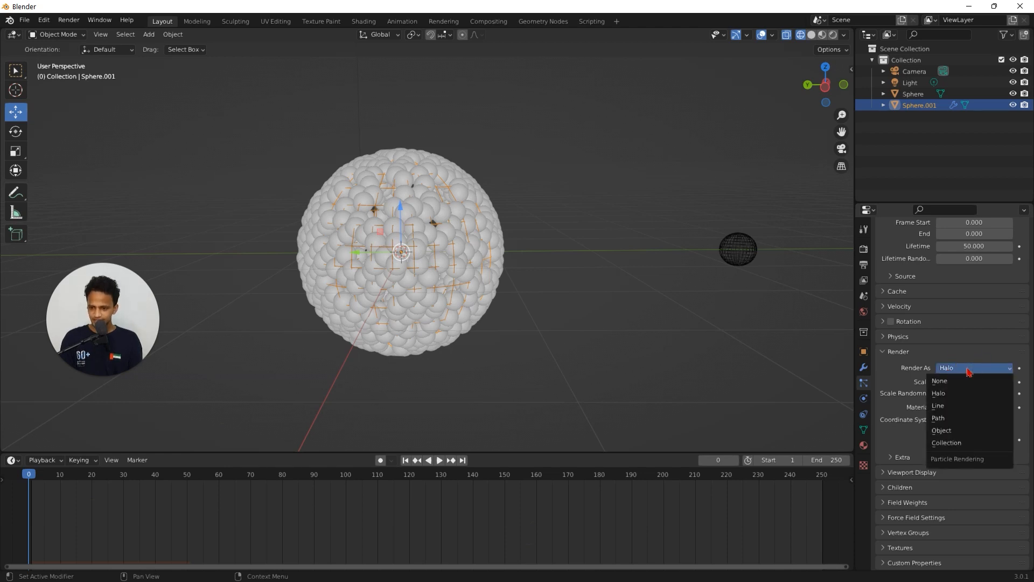
left_click(949, 431)
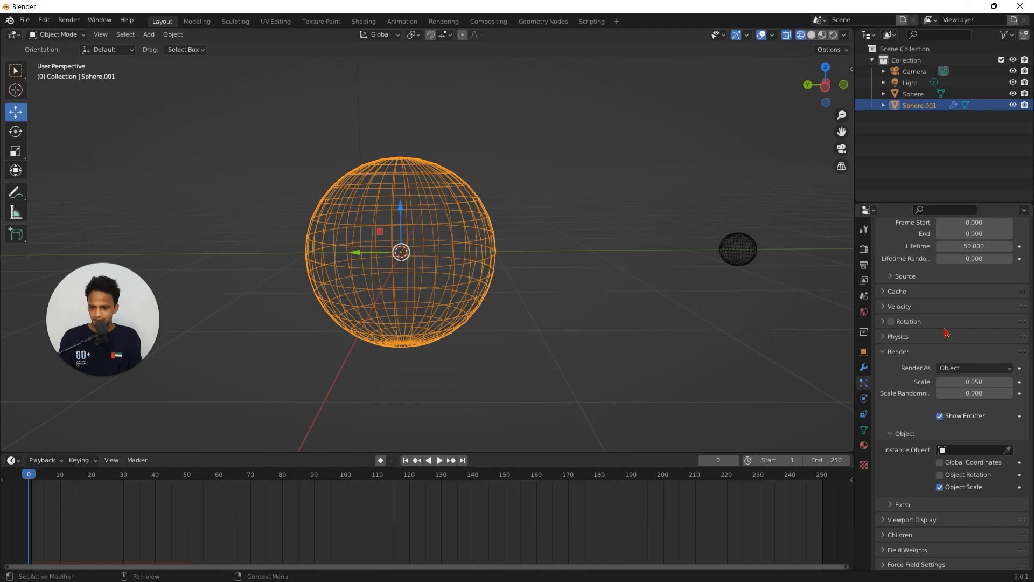
Assign the small sphere, Sphere, as the Instance Object of the particle system
left_click(1007, 451)
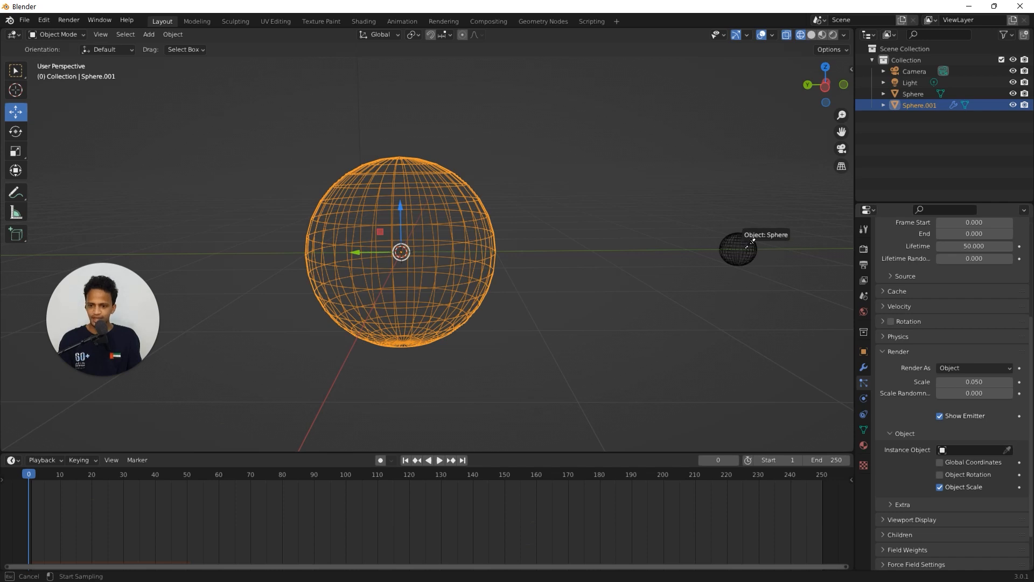
left_click(973, 451)
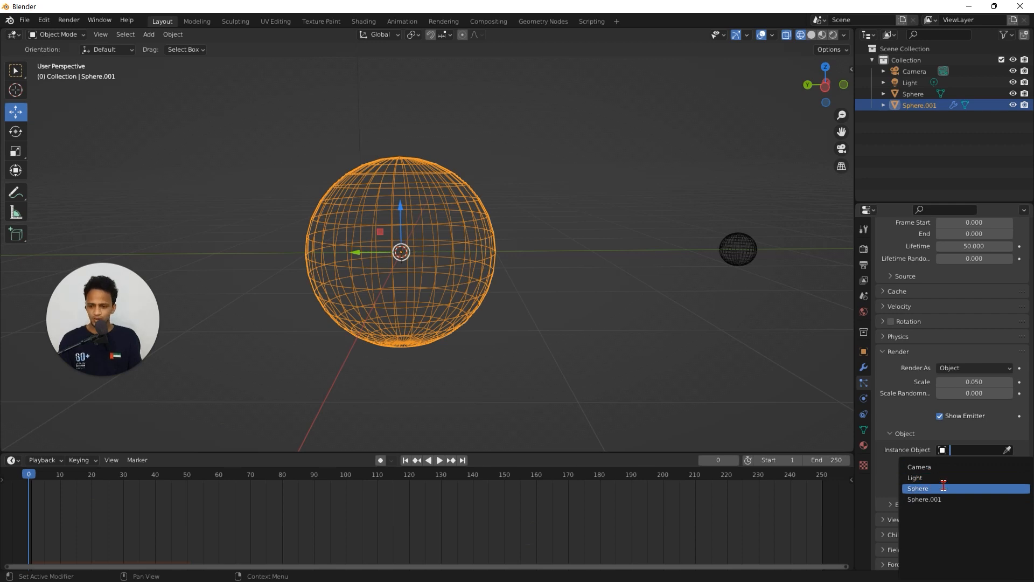
left_click(974, 452)
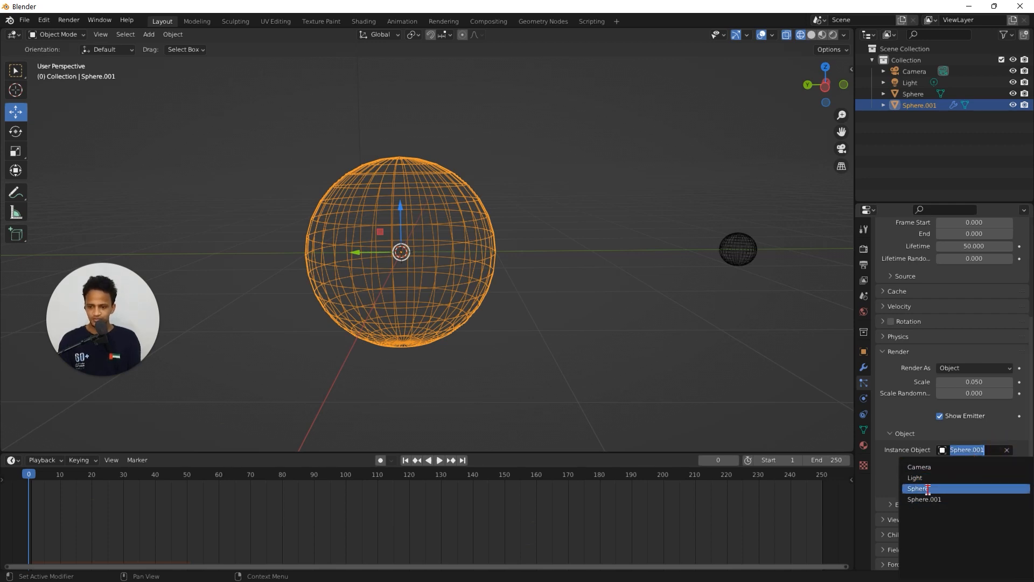
left_click(927, 488)
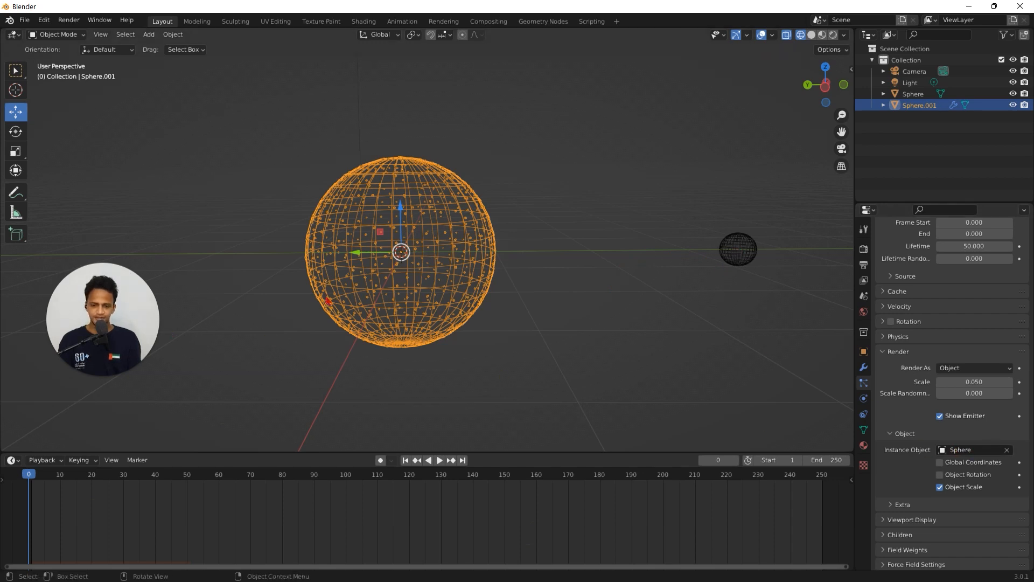
Examine the small sphere instances spread over the emitter's surface from close up and from several angles
scroll(373, 287, "up", 3)
scroll(500, 305, "up", 6)
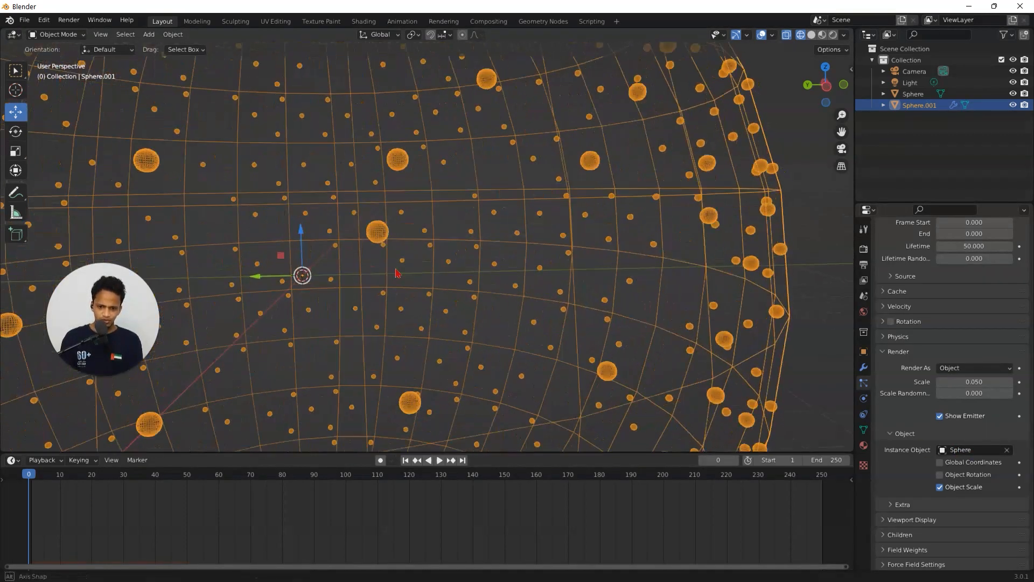
scroll(628, 255, "down", 5)
middle_click_drag(627, 256, 502, 292)
scroll(501, 292, "up", 5)
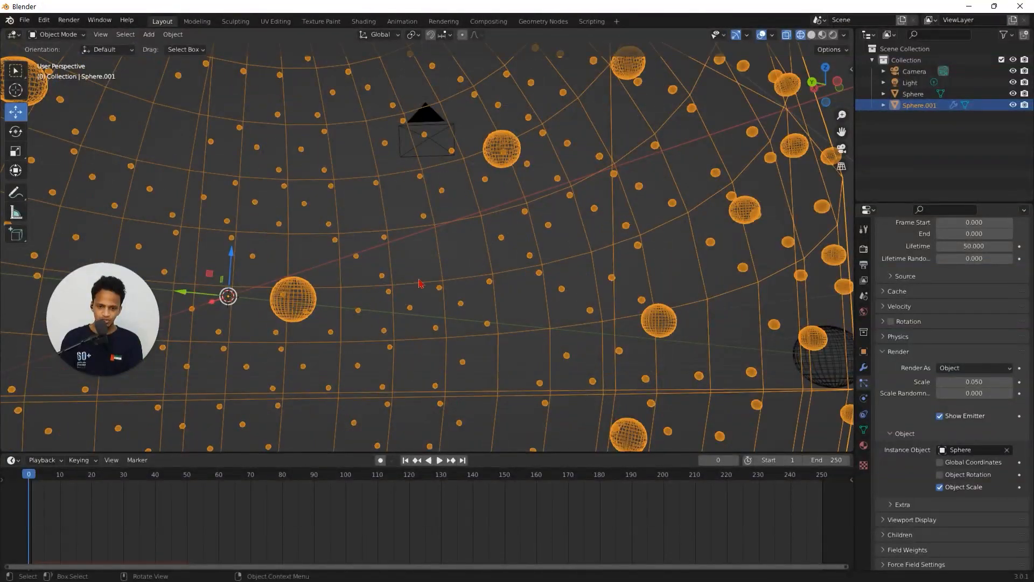
scroll(377, 295, "down", 6)
scroll(591, 302, "down", 2)
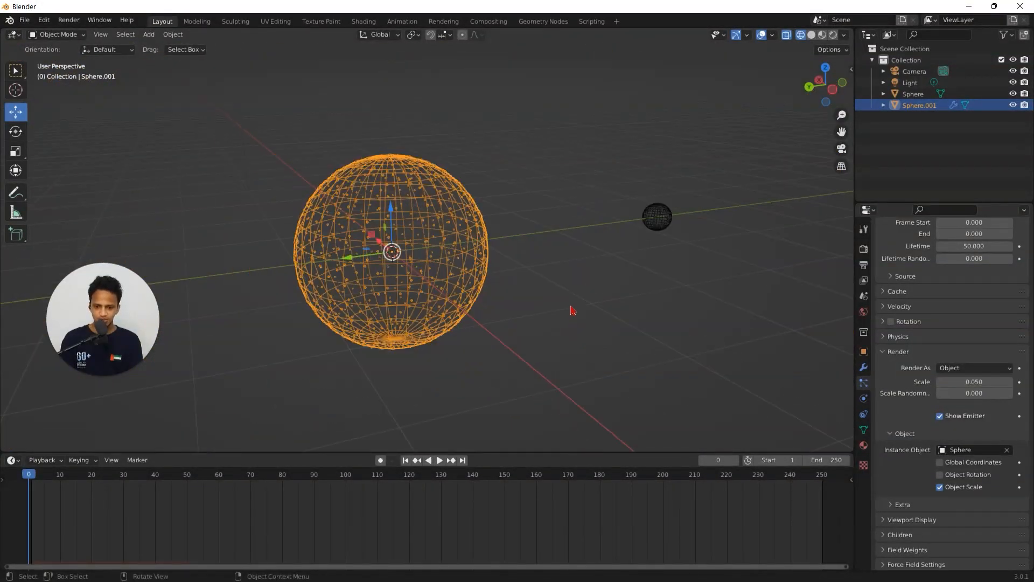
middle_click_drag(572, 311, 561, 290)
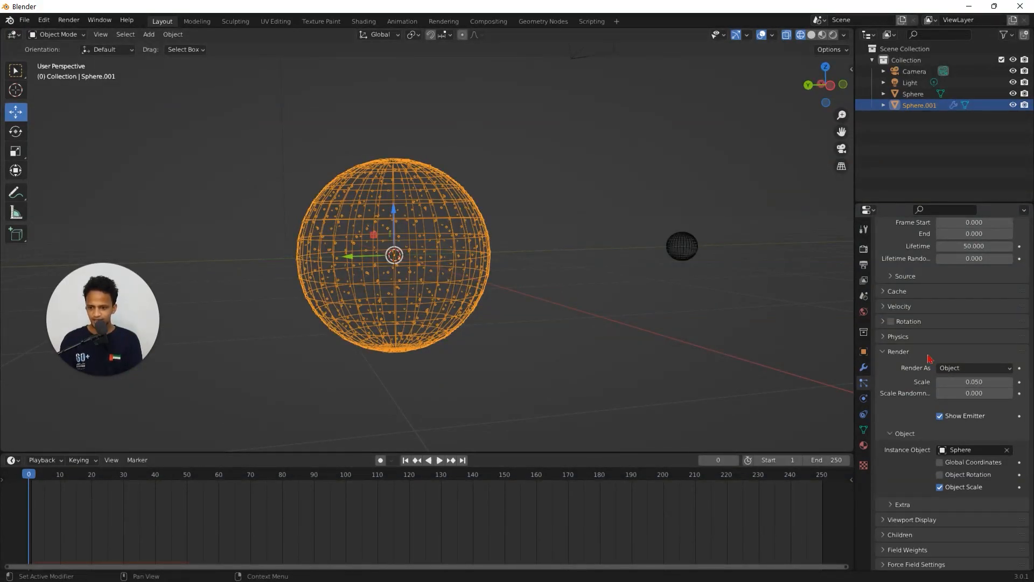
Increase the particle render Scale to 0.450
left_click_drag(965, 381, 987, 380)
scroll(392, 229, "up", 3)
mouse_move(392, 228)
middle_mouse_down()
mouse_move(438, 274)
mouse_move(411, 225)
middle_mouse_up()
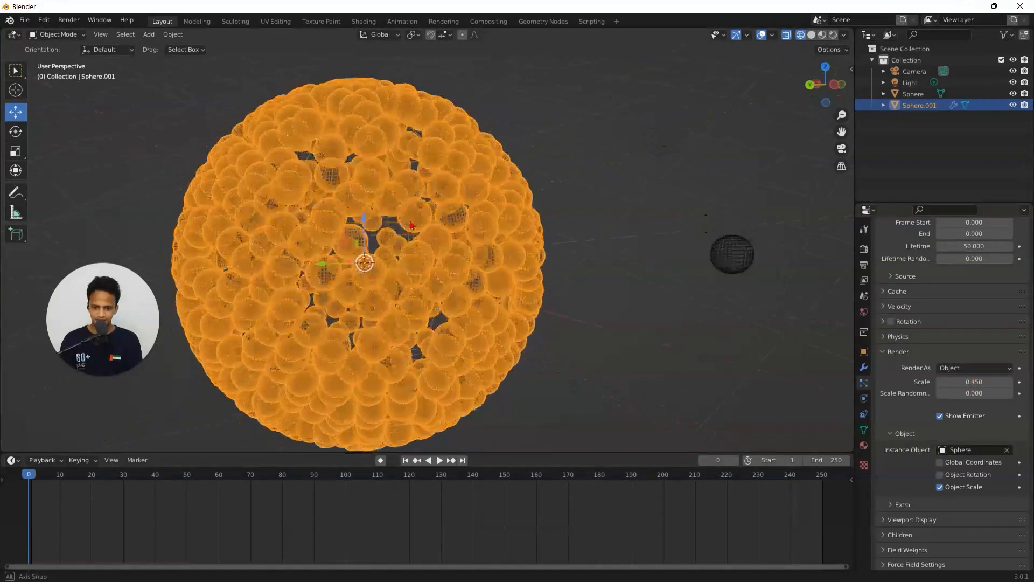
scroll(378, 270, "up", 2)
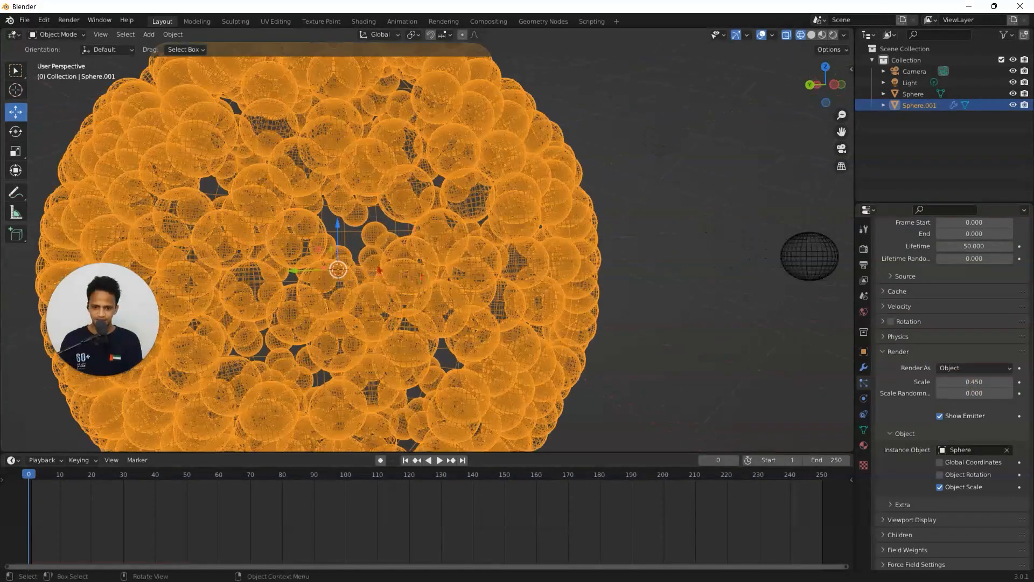
Switch the viewport display from wireframe to solid shading
left_click(812, 34)
scroll(522, 226, "down", 3)
mouse_move(521, 226)
middle_mouse_down()
mouse_move(577, 261)
mouse_move(411, 242)
middle_mouse_up()
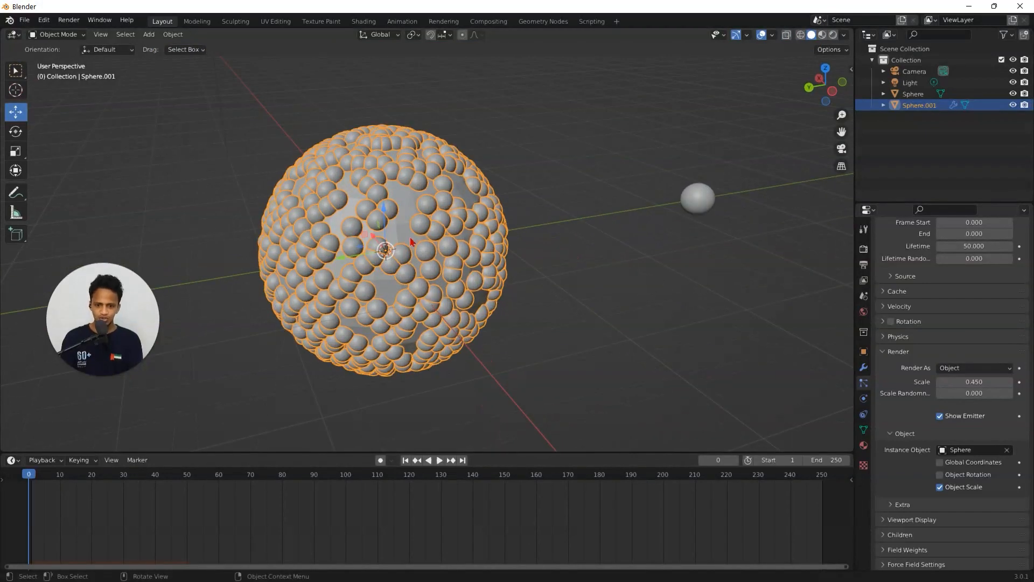
Examine how the instanced spheres cover the emitter surface from several sides and distances
left_click(601, 313)
scroll(512, 281, "up", 3)
scroll(512, 280, "down", 2)
middle_click_drag(513, 281, 512, 263)
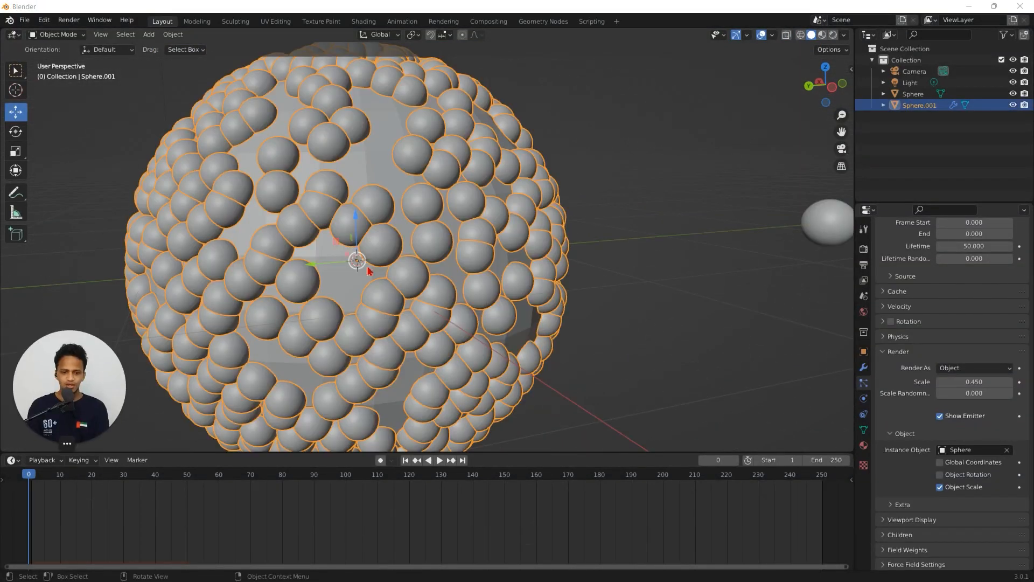
scroll(413, 206, "down", 4)
middle_click_drag(428, 179, 534, 259)
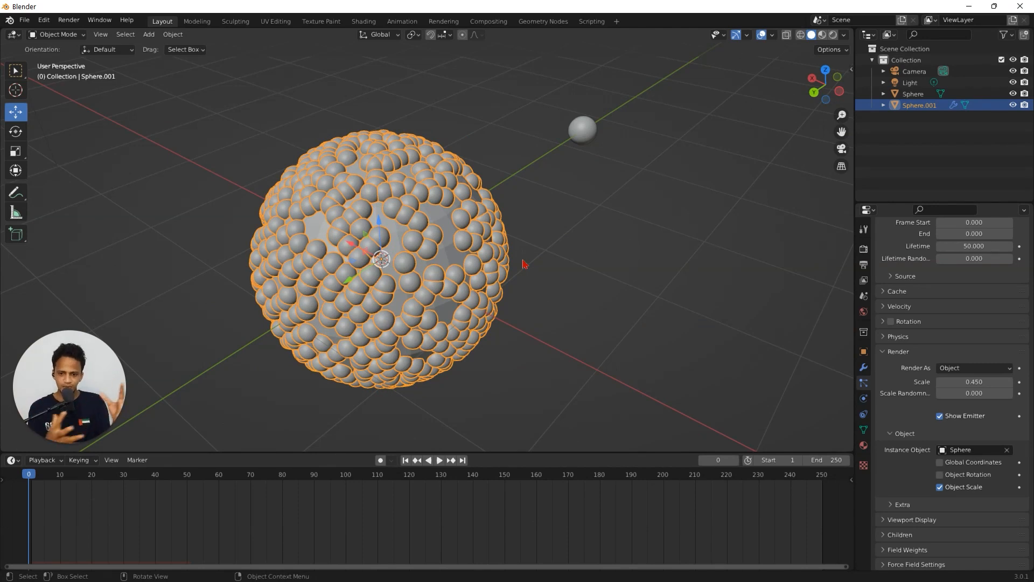
scroll(523, 264, "up", 2)
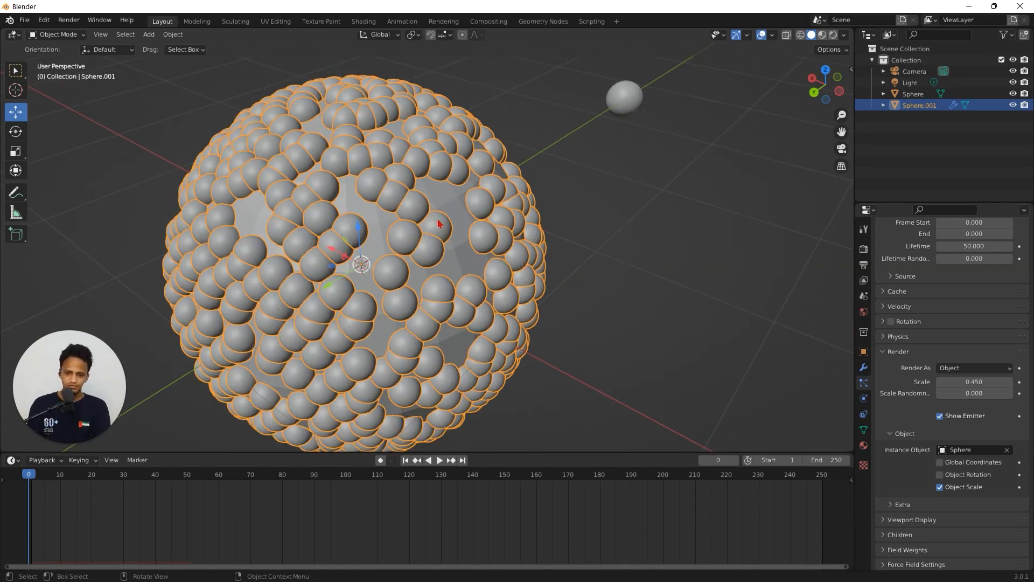
scroll(506, 202, "down", 4)
middle_click_drag(495, 205, 525, 221)
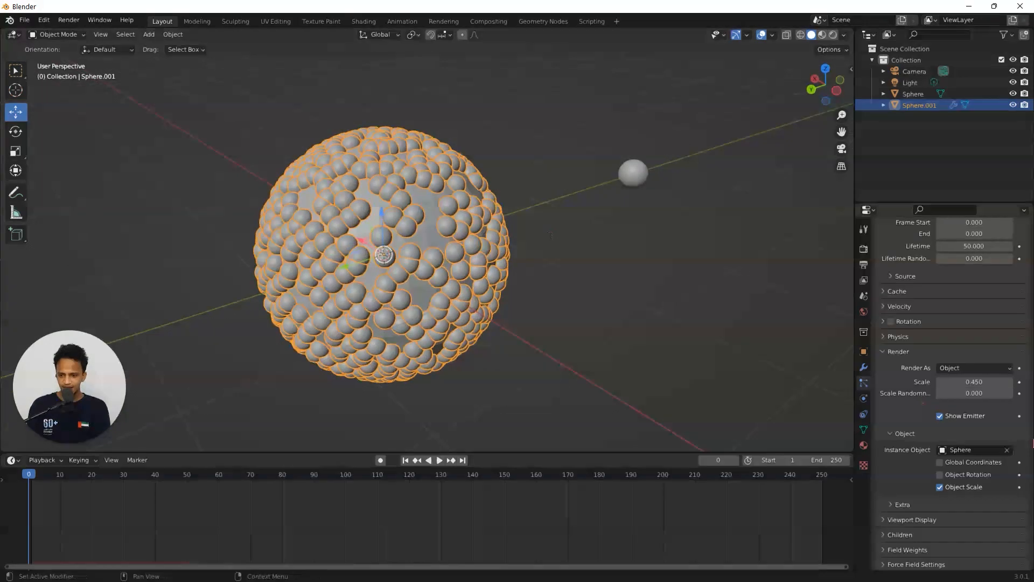
Disable Show Emitter in the particle system's viewport display settings, comparing the sphere with the emitter shown and hidden
scroll(938, 447, "down", 2)
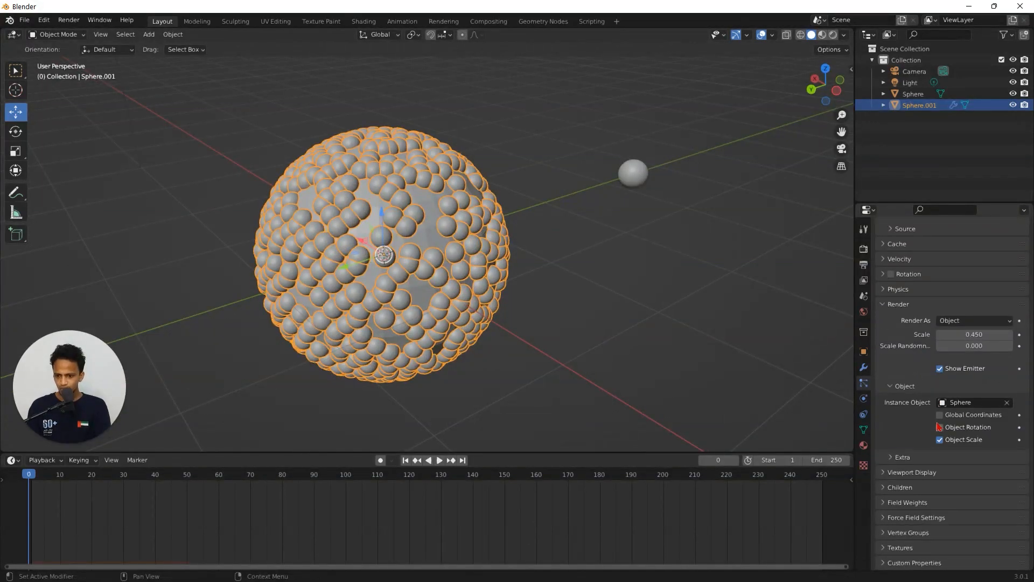
left_click(914, 477)
scroll(909, 466, "down", 2)
left_click(940, 469)
scroll(455, 220, "up", 5)
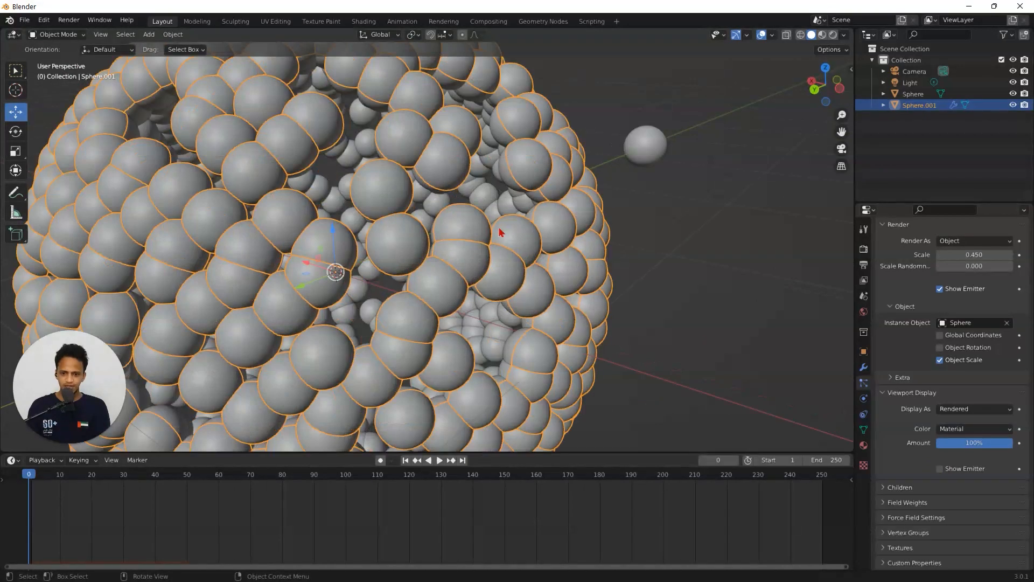
scroll(501, 232, "down", 6)
scroll(501, 233, "up", 5)
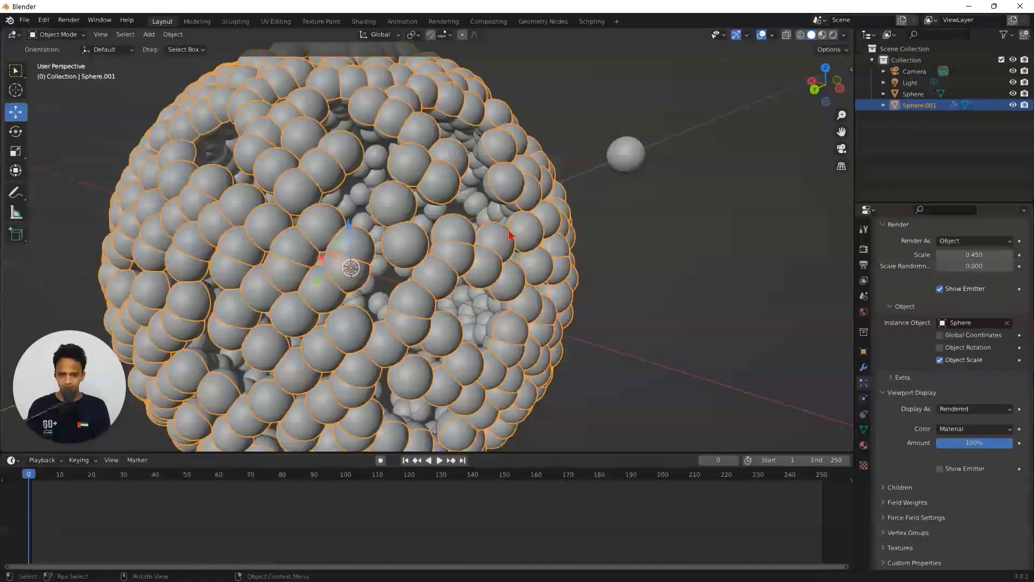
left_click(940, 469)
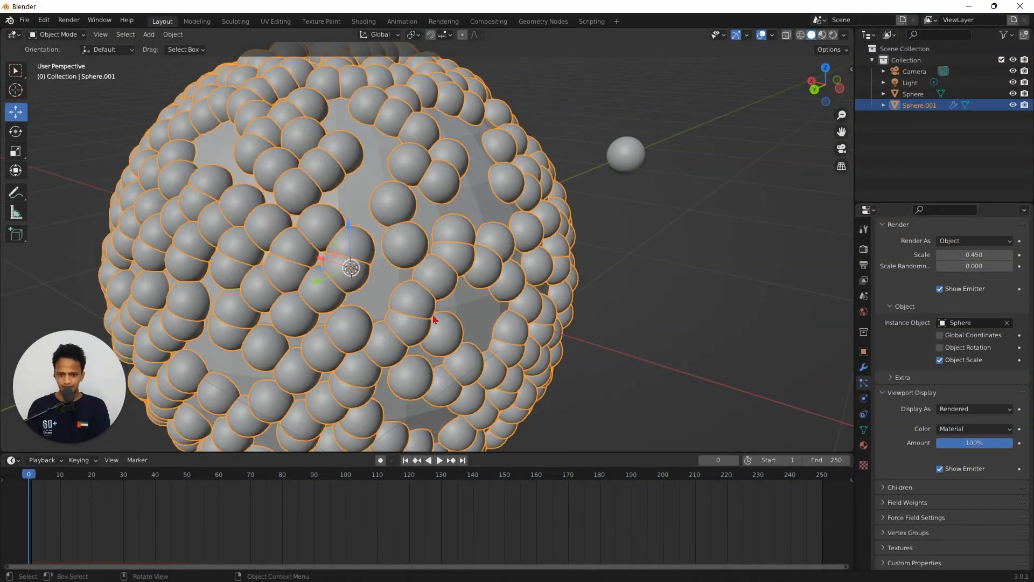
left_click(940, 469)
Disable Show Emitter in the particle system's render settings as well
scroll(964, 494, "up", 4)
scroll(964, 494, "up", 2)
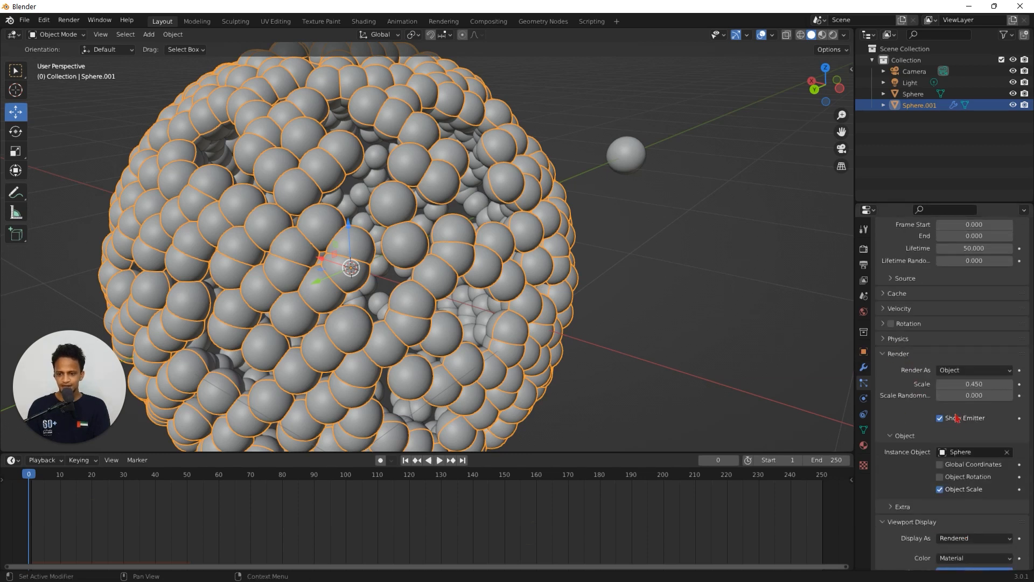
scroll(661, 291, "down", 3)
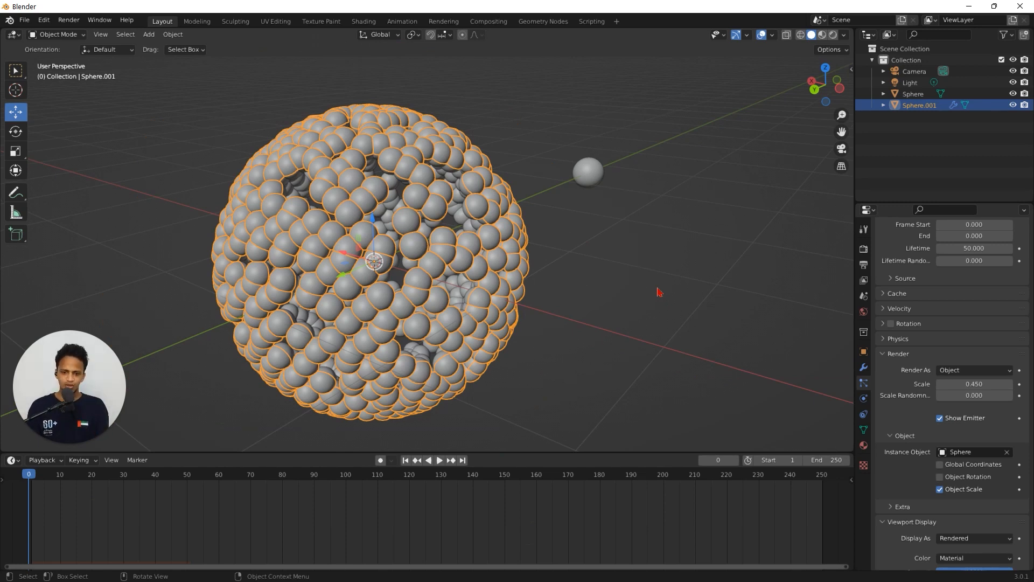
left_click(941, 419)
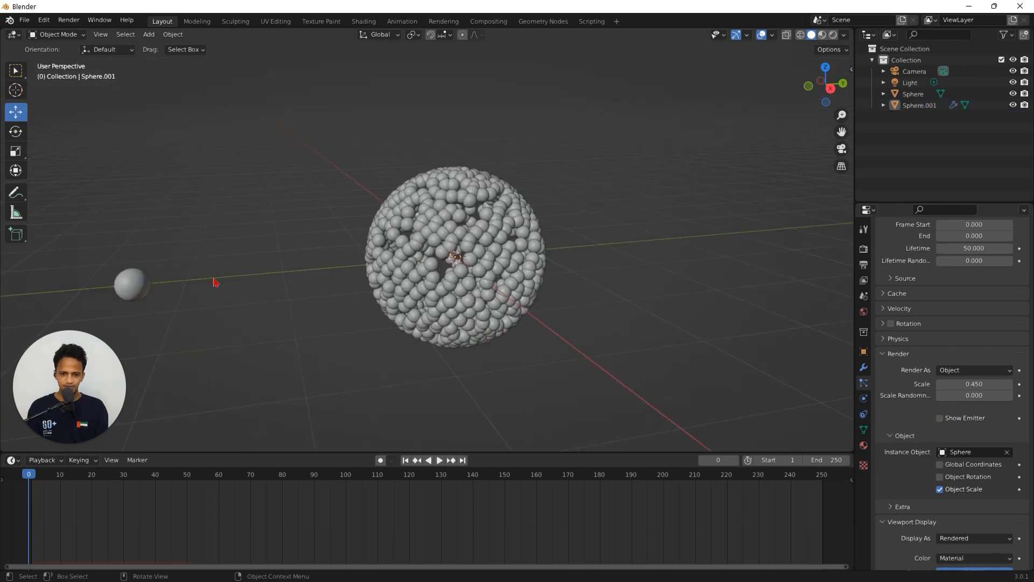
Select the small source sphere and inspect the instanced particles around the hidden emitter
middle_click_drag(215, 281, 229, 291)
left_click(149, 284)
scroll(514, 298, "up", 3)
middle_click_drag(513, 298, 423, 261)
scroll(423, 261, "up", 2)
scroll(578, 213, "down", 3)
middle_click_drag(578, 214, 500, 258)
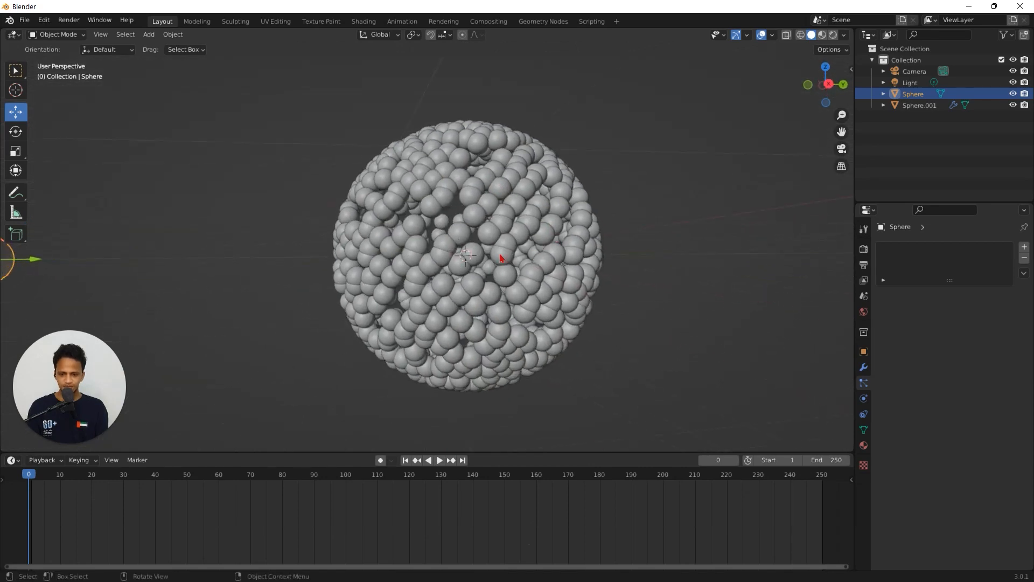
Reselect the particle-emitting sphere and expand the Source options of its emission settings
left_click(557, 232)
scroll(641, 260, "down", 3)
scroll(968, 466, "down", 5)
scroll(972, 463, "up", 3)
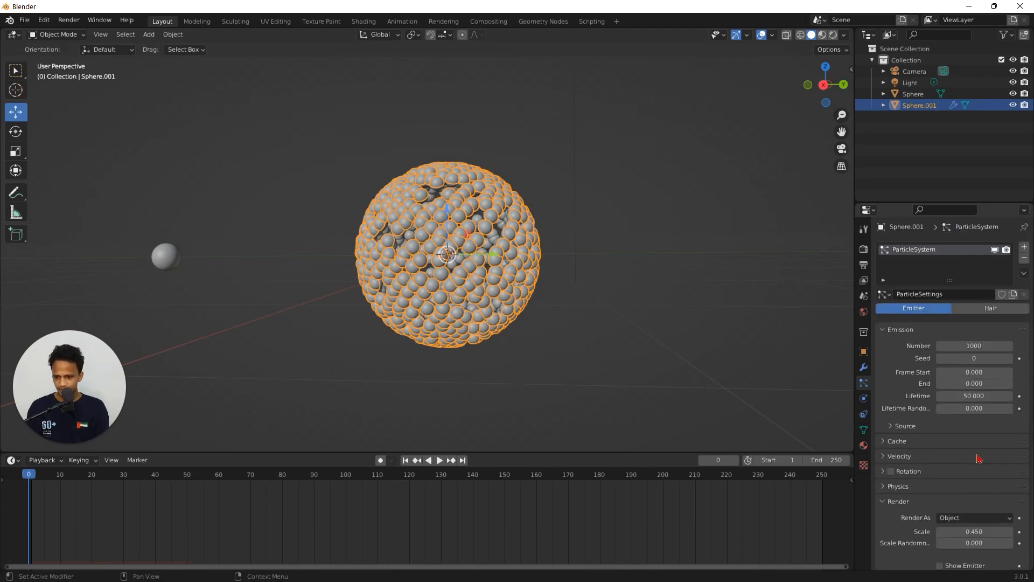
left_click(916, 426)
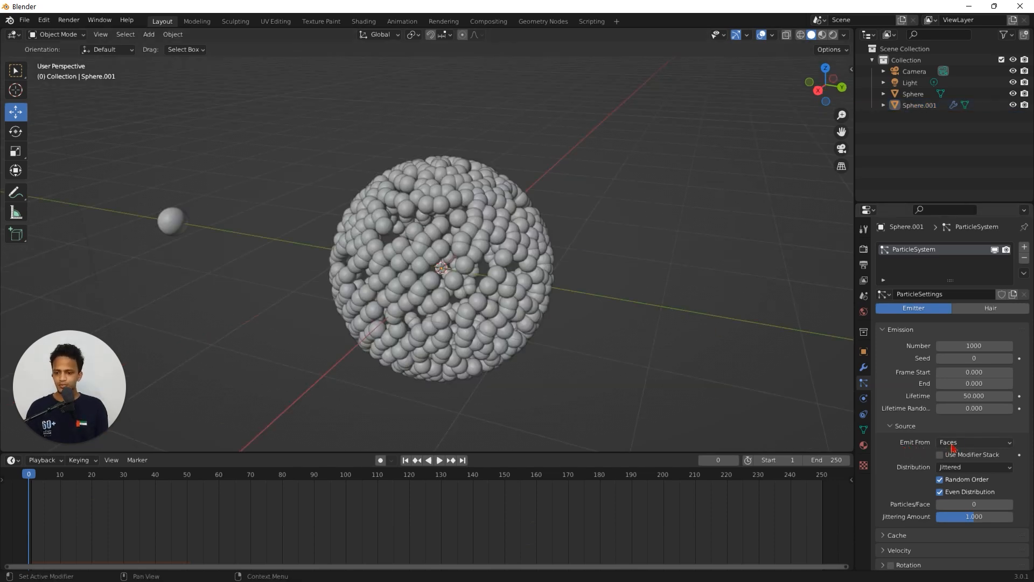
Select the particle-emitting sphere and enter Edit Mode to inspect its mesh faces
scroll(507, 272, "up", 3)
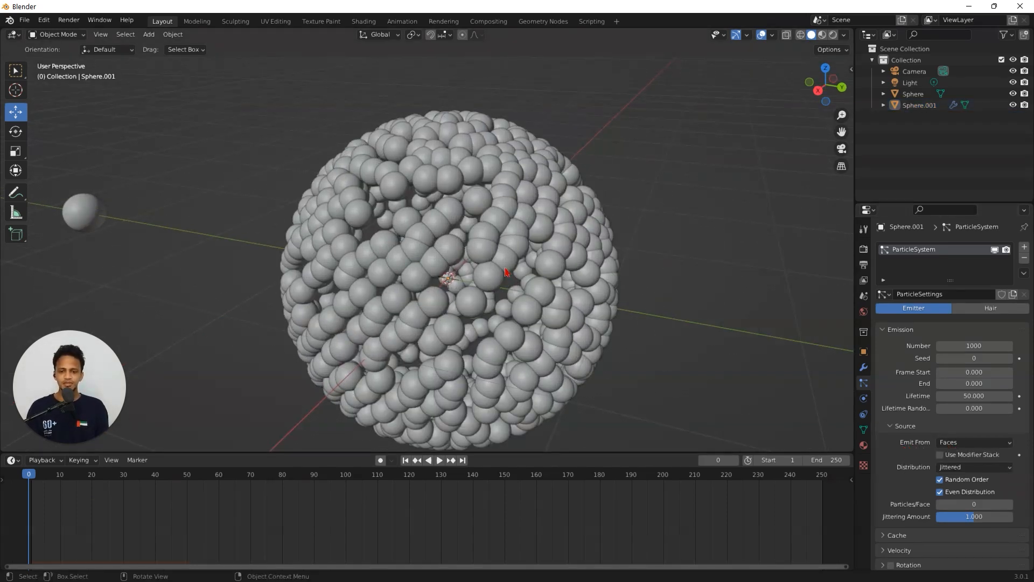
left_click(517, 215)
scroll(513, 217, "down", 2)
middle_click_drag(513, 220, 524, 203)
scroll(512, 257, "up", 2)
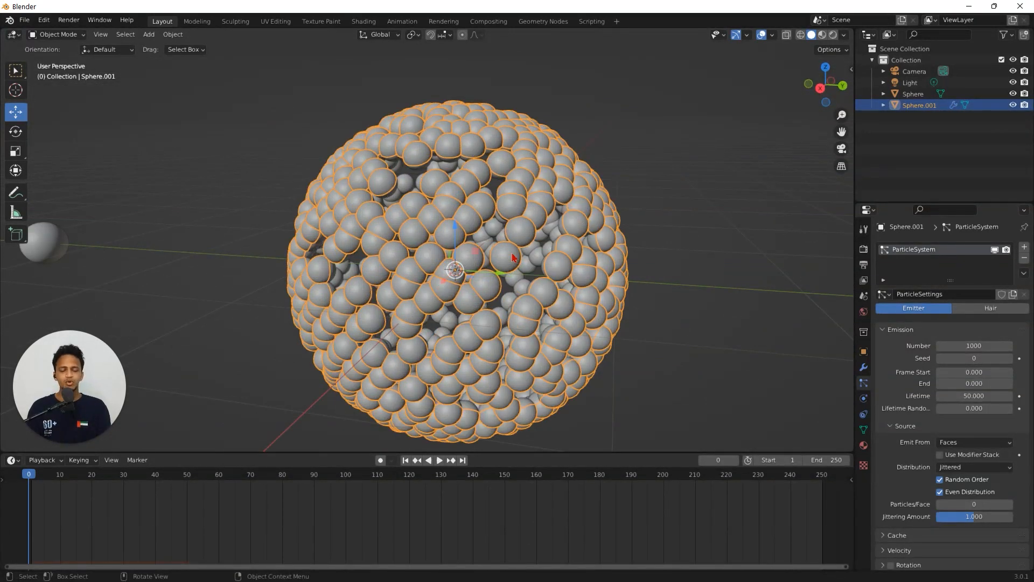
key("Tab")
scroll(521, 276, "up", 1)
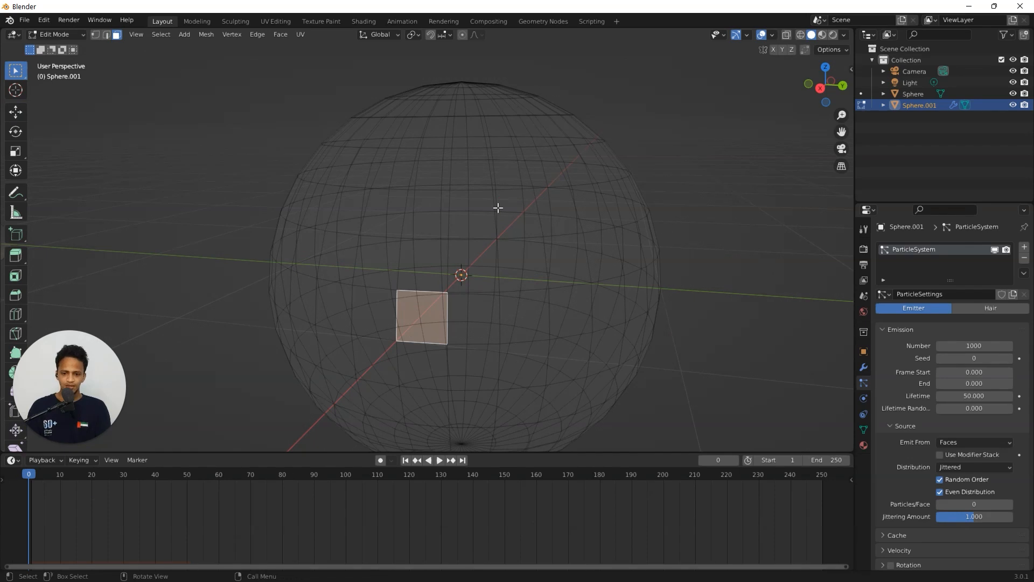
Select individual faces on the emitter sphere's mesh to examine where the particles are emitted from
left_click(509, 216)
left_click(612, 224)
left_click(572, 324)
left_click(416, 339)
middle_click_drag(417, 339, 467, 298)
middle_click_drag(568, 231, 511, 287)
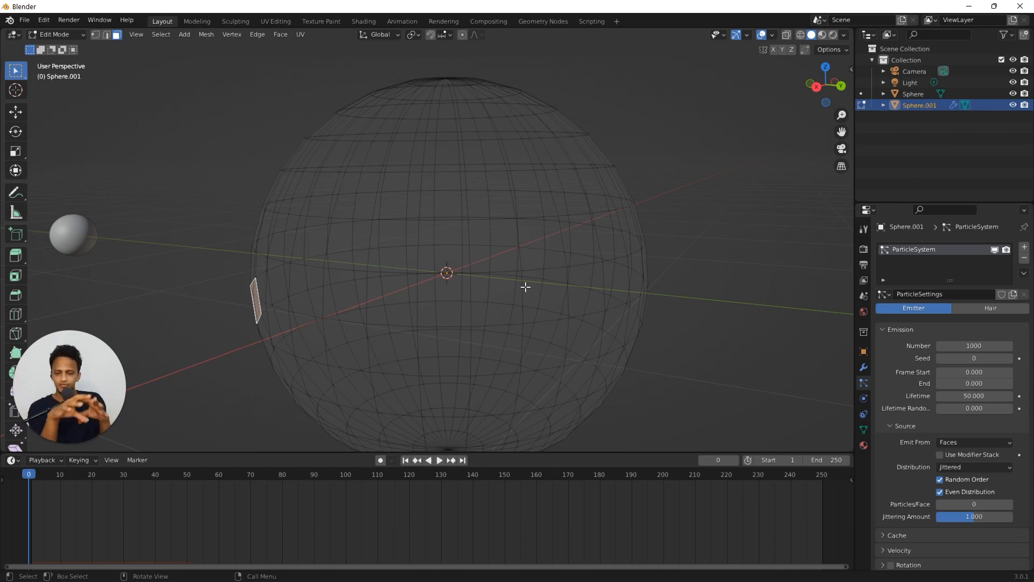
Set the particle system's Emit From option to Volume and return the emitter sphere to Object Mode
left_click(962, 443)
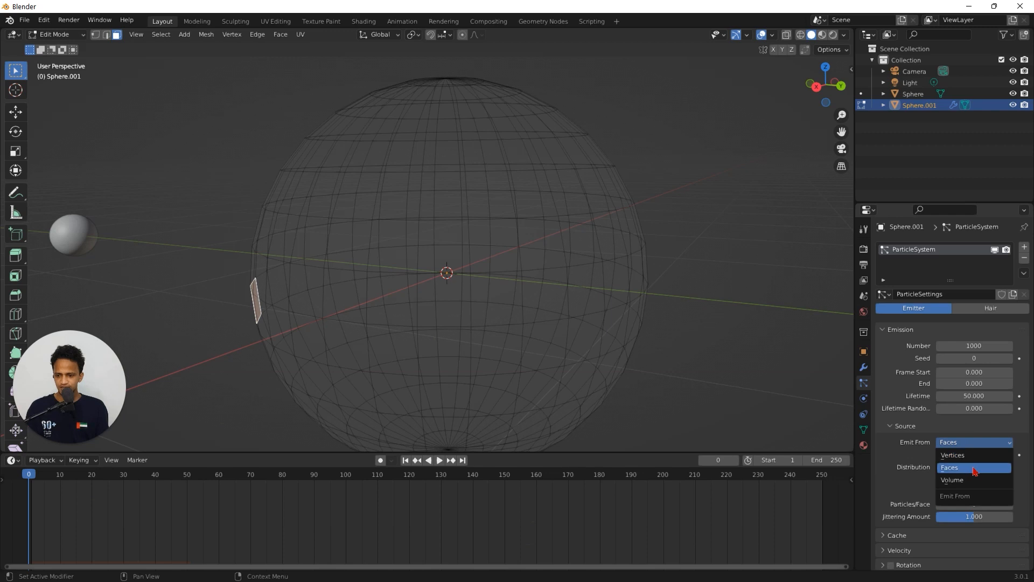
left_click(960, 480)
scroll(690, 232, "down", 2)
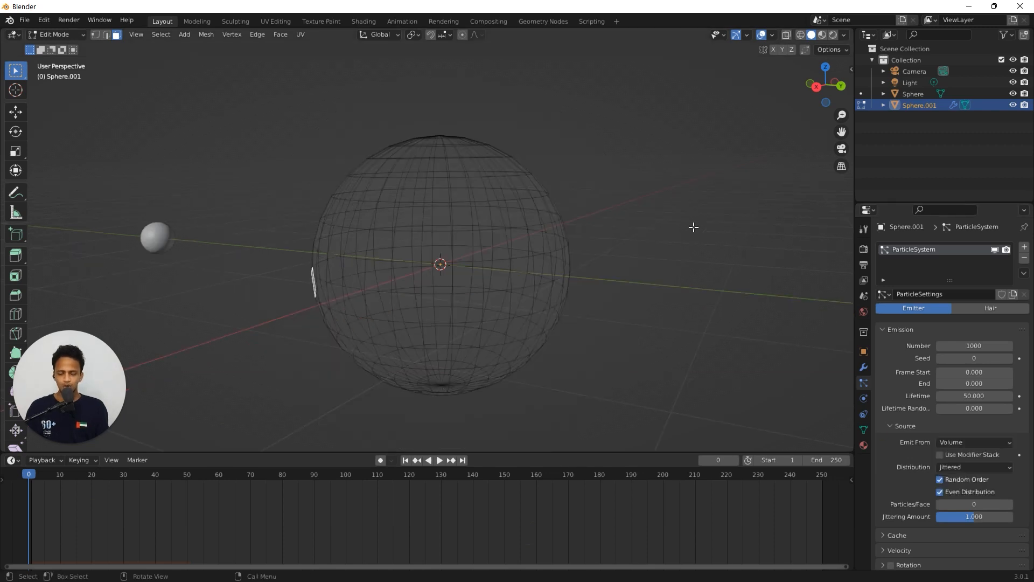
key("Tab")
Deselect everything and examine how the instanced spheres are distributed through the emitter's volume
middle_click_drag(626, 276, 707, 324)
key("alt+a")
scroll(662, 297, "up", 4)
middle_click_drag(663, 296, 664, 300)
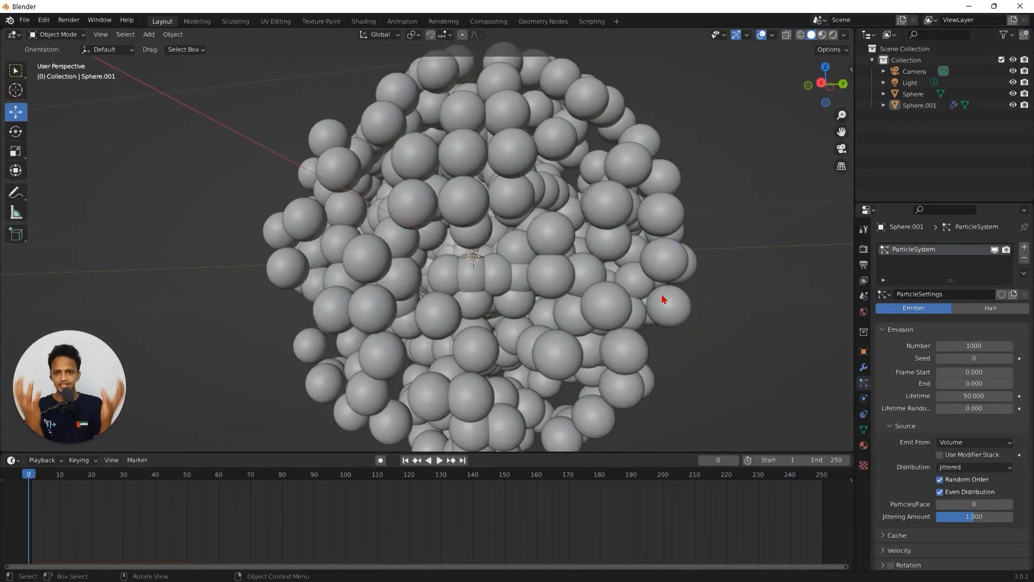
scroll(664, 299, "down", 6)
middle_click_drag(515, 226, 535, 215)
scroll(535, 216, "up", 3)
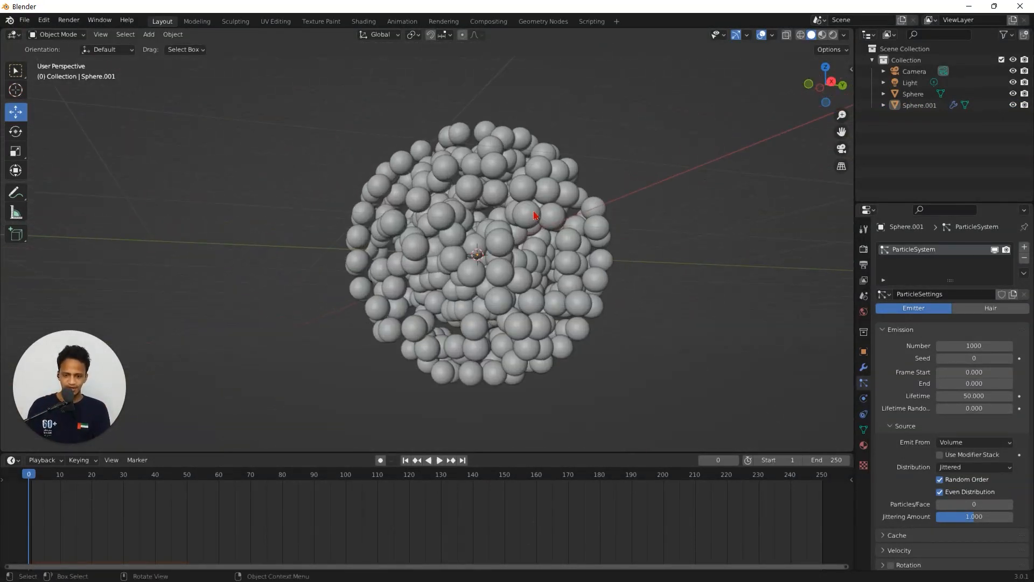
scroll(561, 227, "down", 4)
middle_click_drag(547, 178, 525, 227)
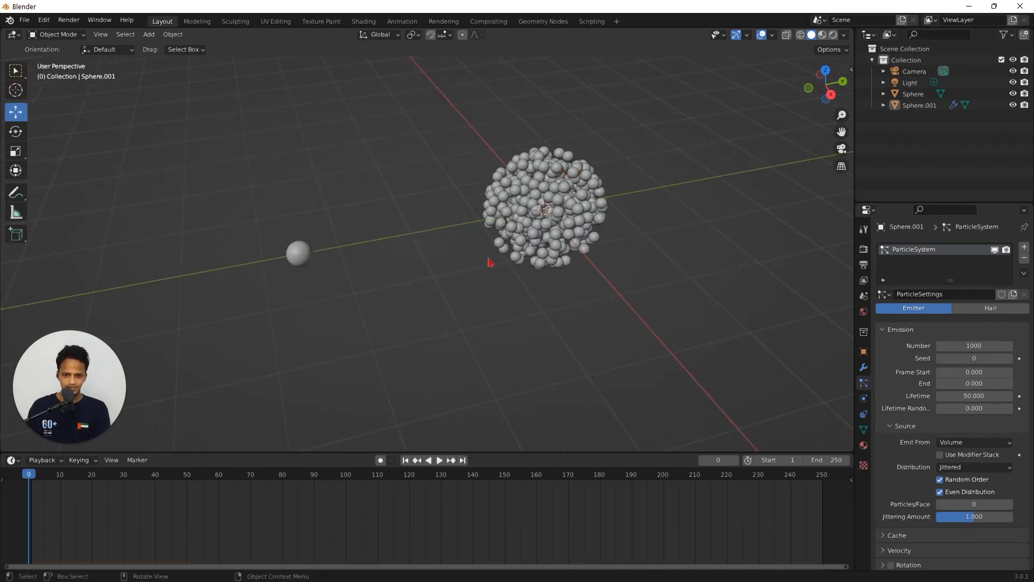
Give the small source sphere a new material with a red base color
scroll(286, 269, "up", 5)
middle_click_drag(296, 271, 468, 276, "shift")
left_click(334, 262)
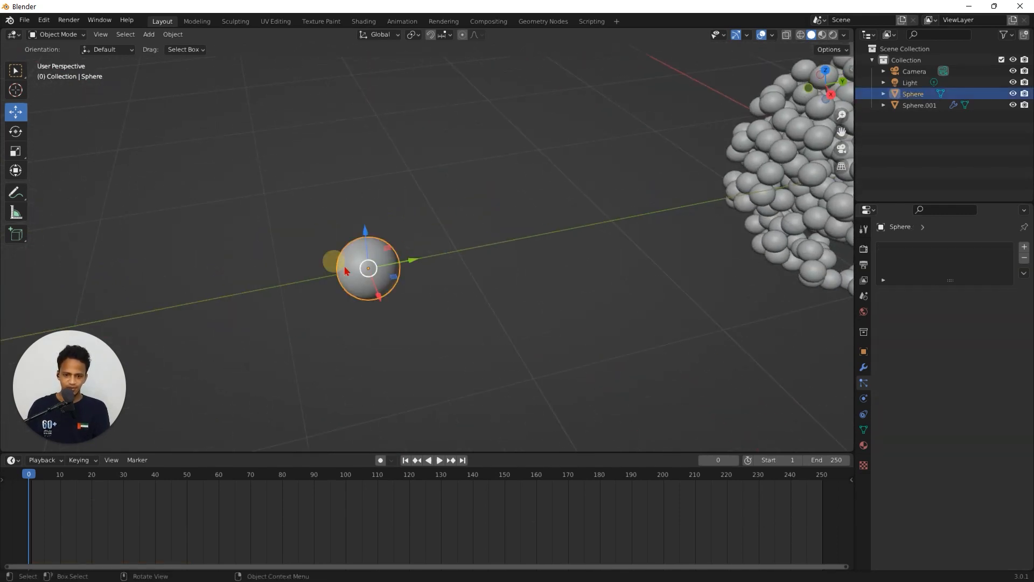
left_click(863, 445)
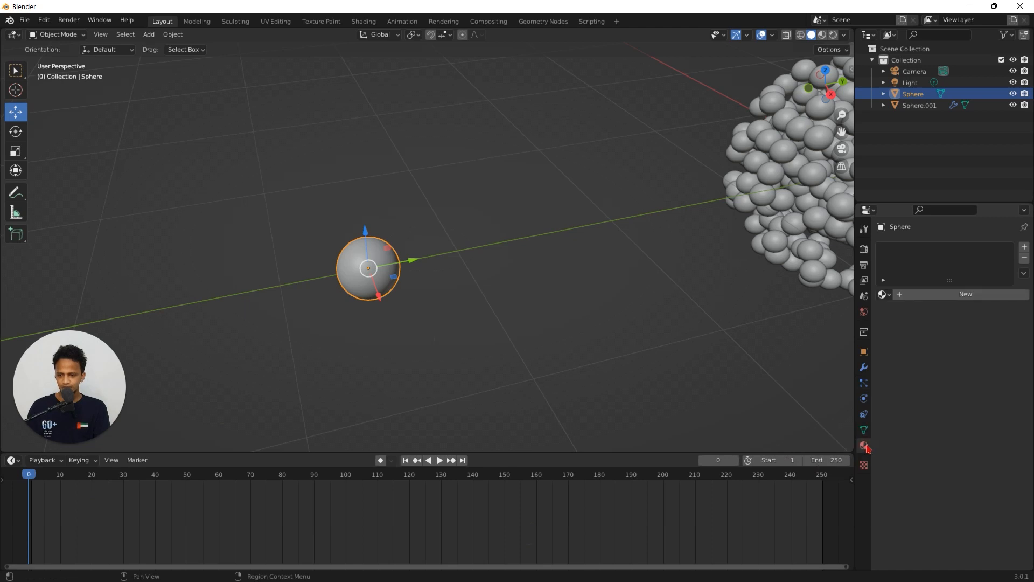
left_click(953, 297)
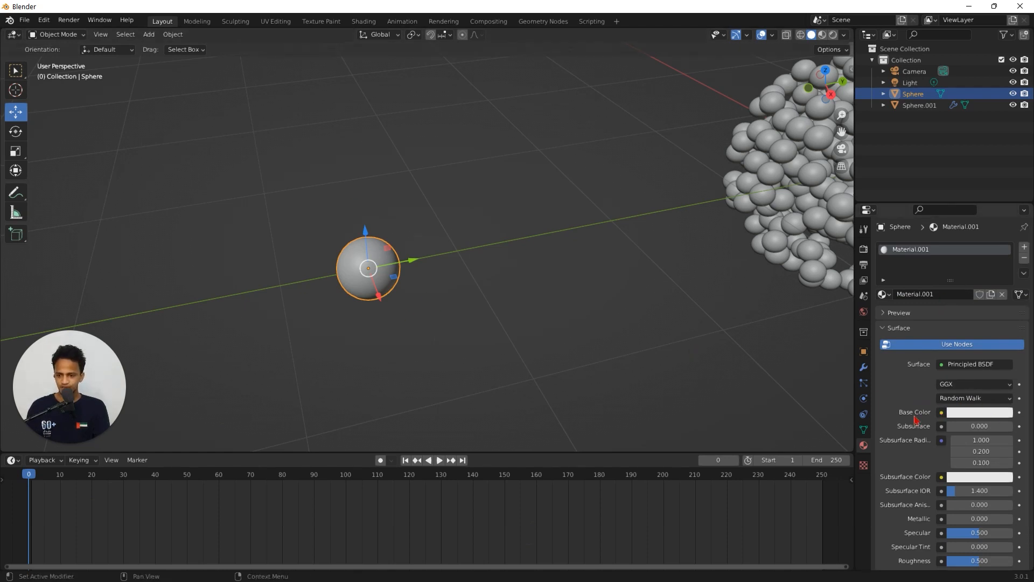
left_click(976, 413)
left_click_drag(962, 307, 957, 332)
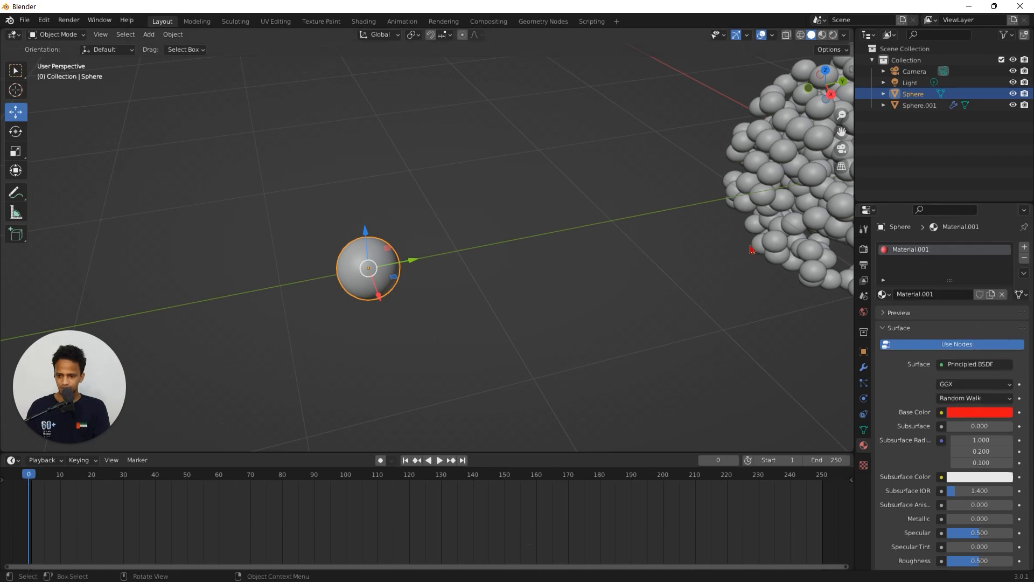
Switch the viewport to Material Preview shading to show the red material on the spheres
middle_click_drag(554, 314, 438, 243)
scroll(370, 265, "up", 2)
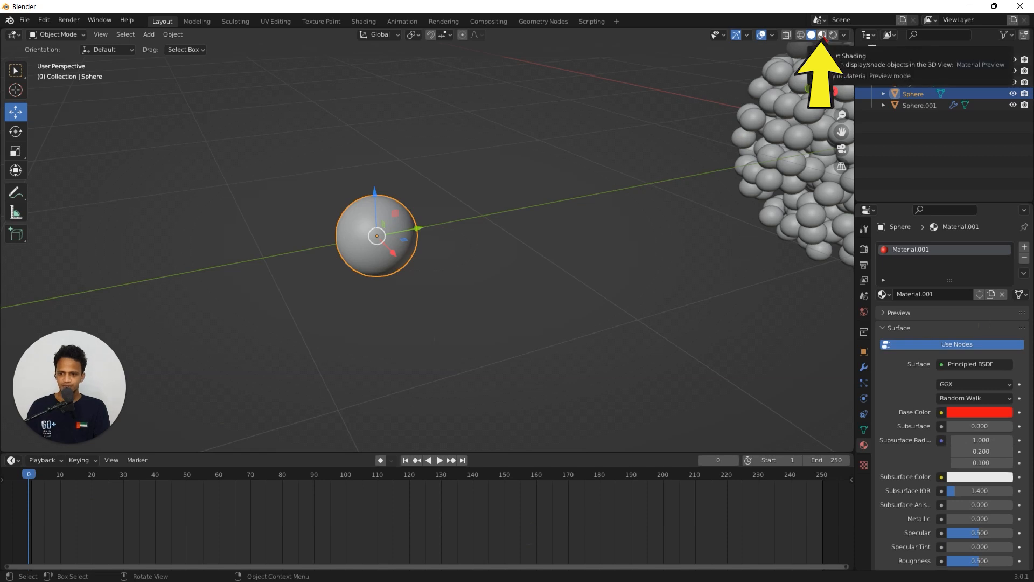
left_click(823, 36)
mouse_move(280, 216)
middle_mouse_down()
mouse_move(404, 246)
mouse_move(339, 242)
mouse_move(453, 190)
mouse_move(462, 196)
mouse_move(336, 242)
mouse_move(387, 255)
middle_mouse_up()
Add a mesh plane at the scene's center and scale it up into a large ground surface
key("shift+a")
mouse_move(387, 253)
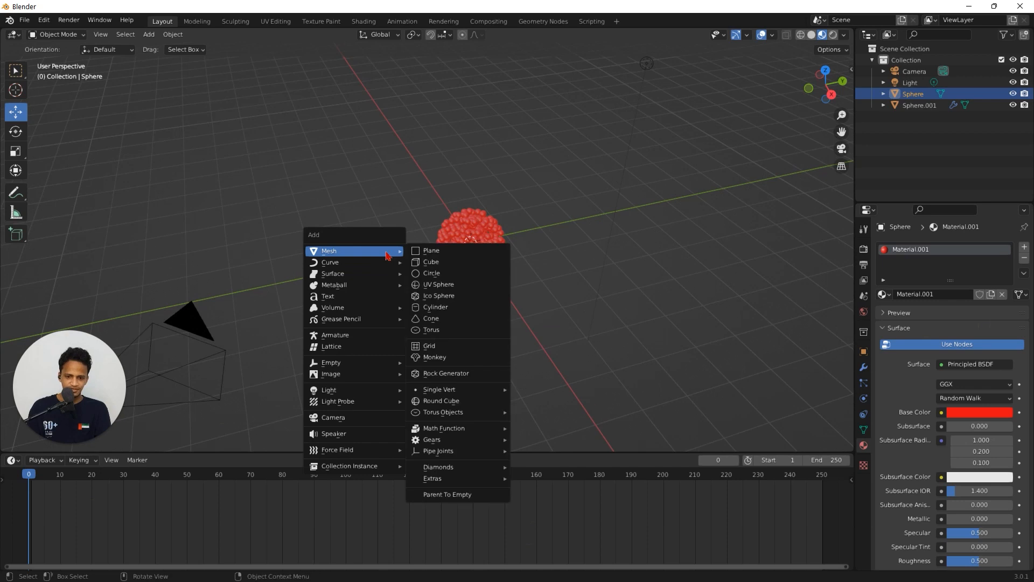
left_click(440, 251)
scroll(473, 241, "up", 2)
scroll(508, 232, "down", 4)
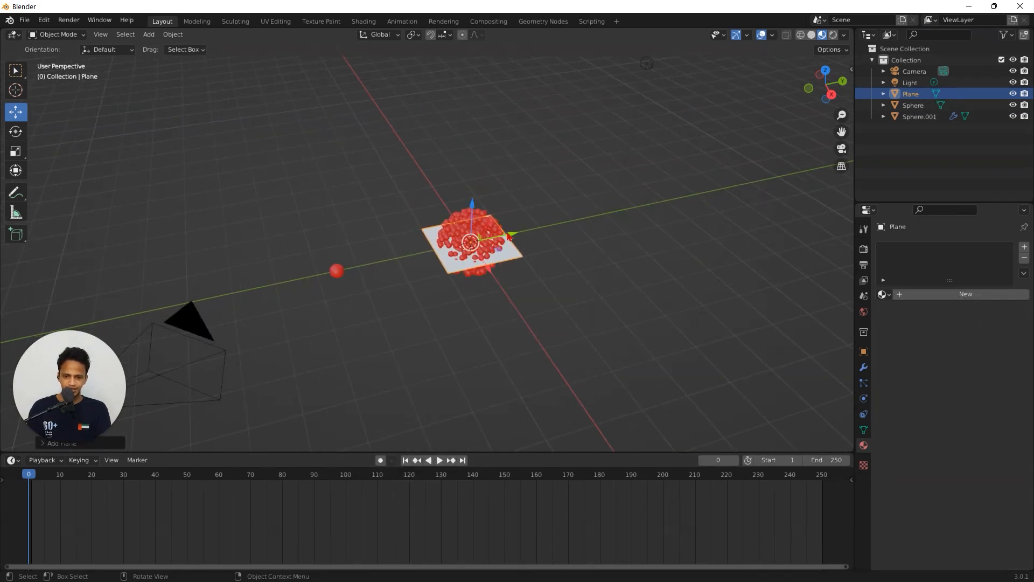
key("s")
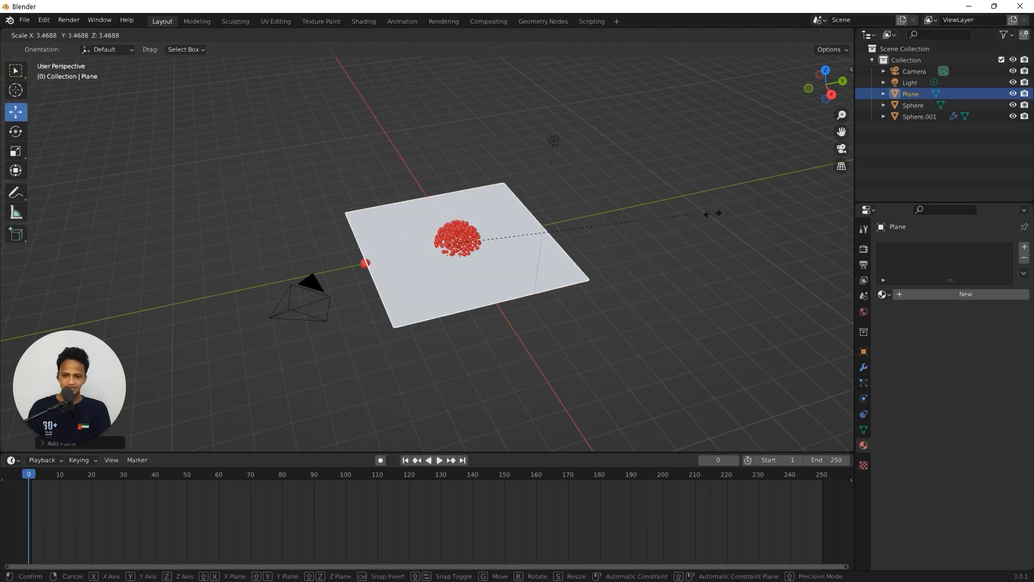
left_click(573, 153)
middle_click_drag(574, 153, 431, 152)
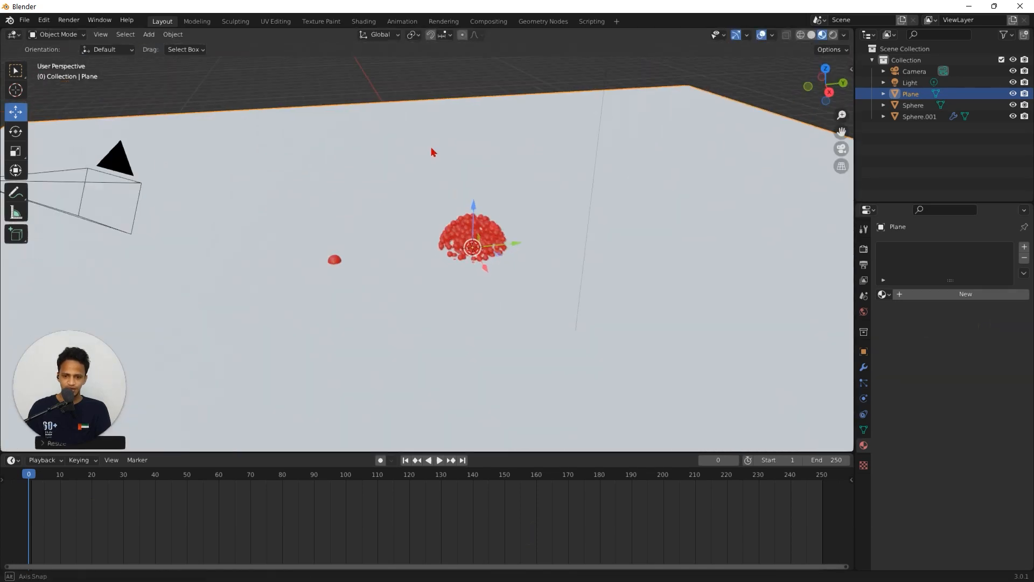
Lower the plane along the Z axis until it sits beneath the cluster of red spheres
key("g")
key("z")
left_click(474, 248)
scroll(429, 282, "up", 3)
mouse_move(430, 282)
middle_mouse_down()
mouse_move(605, 279)
mouse_move(552, 289)
mouse_move(550, 199)
mouse_move(431, 250)
mouse_move(542, 228)
mouse_move(353, 230)
mouse_move(544, 302)
mouse_move(420, 196)
middle_mouse_up()
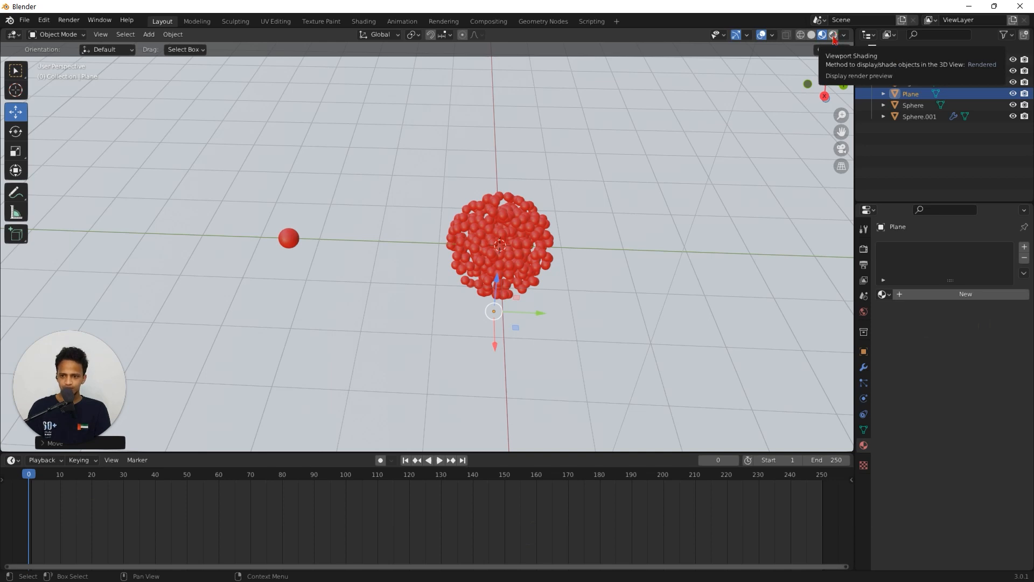
Switch the viewport to Rendered shading and check the lighting on the red sphere cluster
left_click(834, 36)
mouse_move(581, 156)
middle_mouse_down()
mouse_move(556, 178)
mouse_move(567, 229)
middle_mouse_up()
scroll(568, 230, "up", 5)
middle_click_drag(528, 270, 589, 167)
scroll(487, 237, "down", 4)
scroll(589, 167, "down", 3)
Duplicate the point light and position the copy on another side of the sphere cluster
left_click(583, 76)
middle_click_drag(583, 76, 500, 214)
key("shift+d")
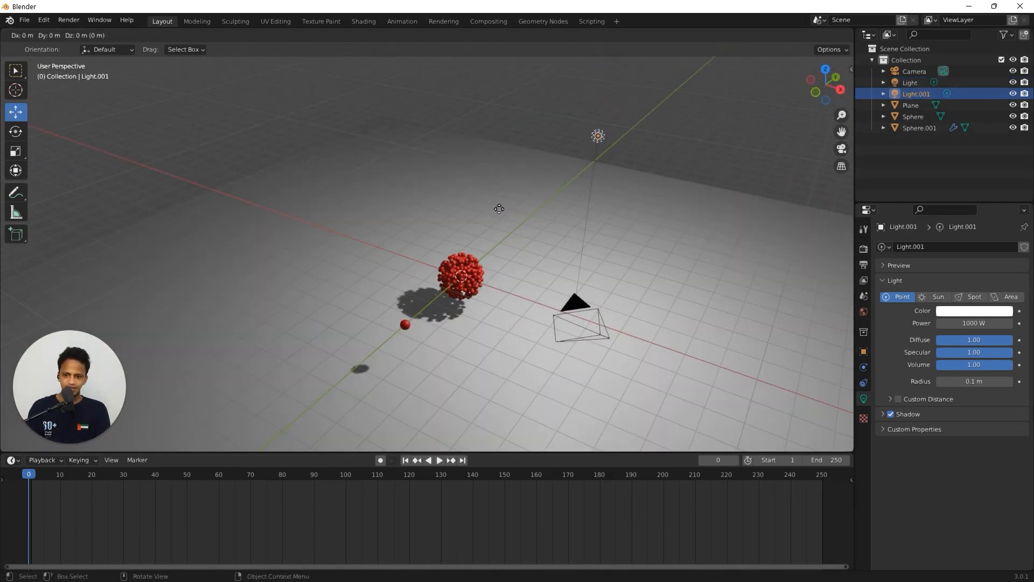
left_click(266, 227)
left_click_drag(401, 160, 356, 152)
middle_click_drag(402, 215, 447, 187)
left_click_drag(365, 79, 367, 232)
middle_click_drag(427, 276, 595, 293)
middle_click_drag(337, 294, 286, 356)
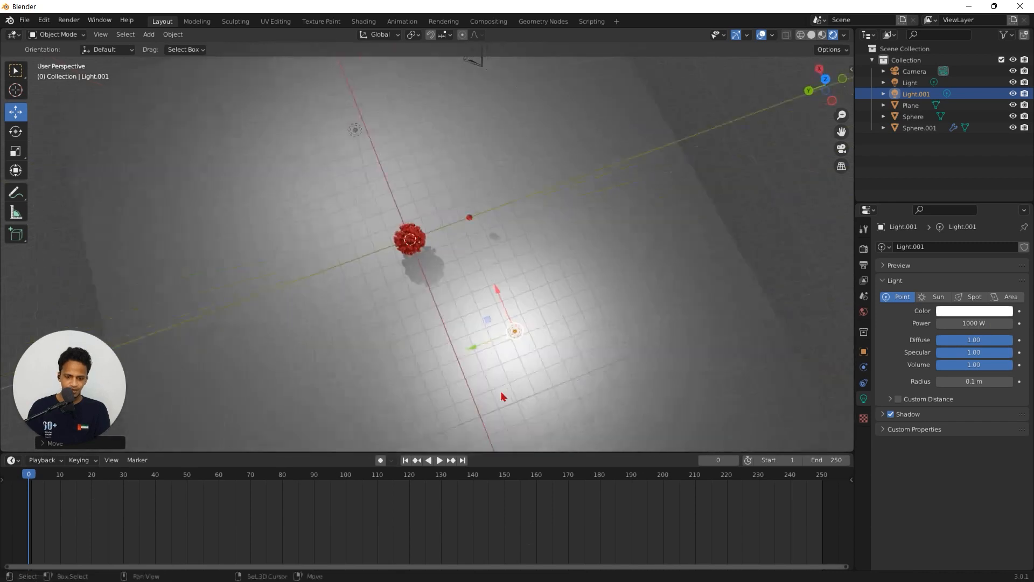
Duplicate the second light and place the new copy on a further side of the cluster
key("shift+d")
left_click(236, 394)
middle_click_drag(431, 286, 555, 218)
scroll(518, 204, "up", 5)
middle_click_drag(490, 253, 703, 206, "shift")
scroll(492, 180, "up", 4)
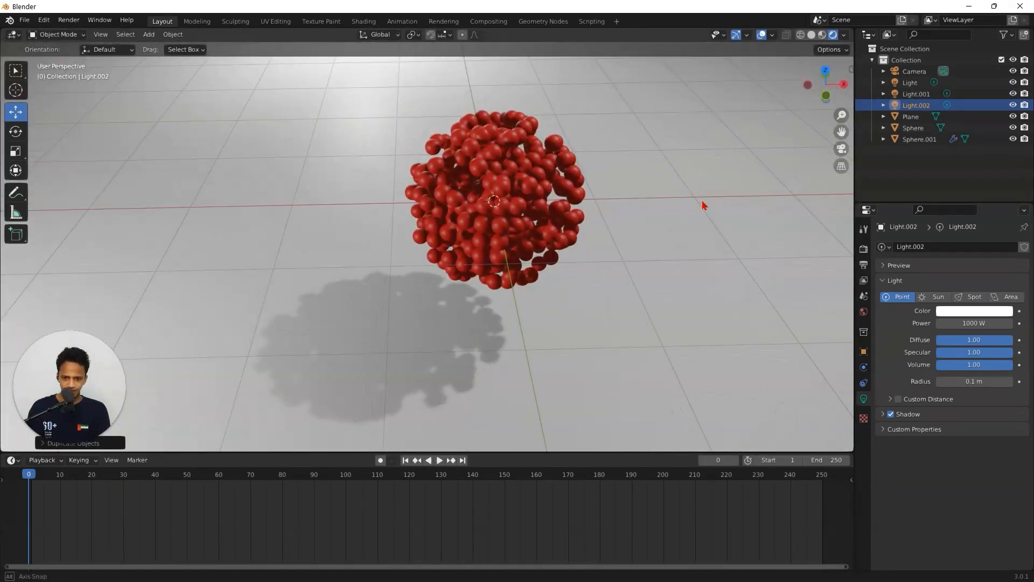
Select the ground plane, frame the red cluster in the viewport and align the active camera to that view
scroll(361, 248, "down", 3)
middle_click_drag(364, 242, 480, 228)
key("shift+a")
left_click(479, 145)
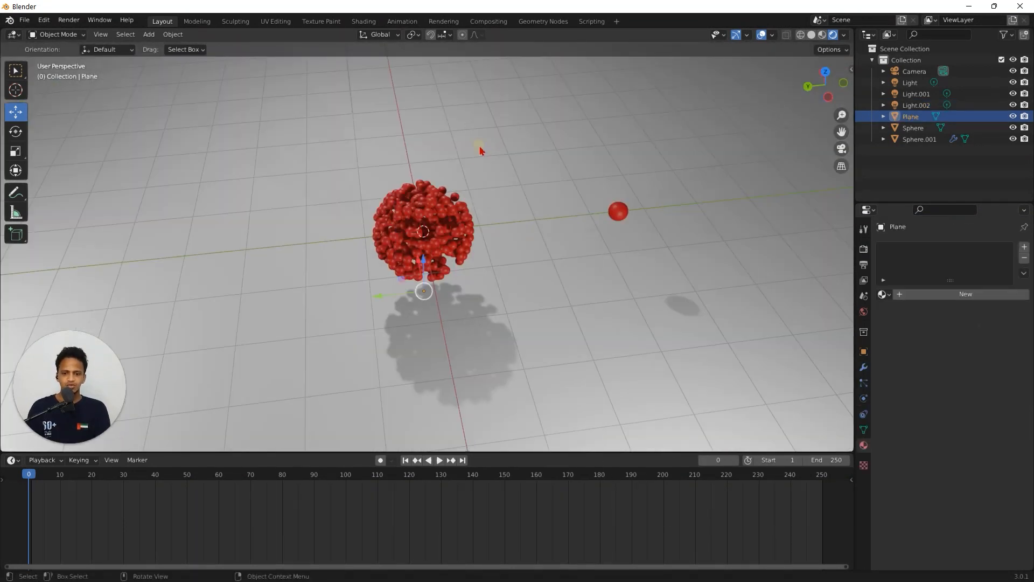
scroll(463, 271, "up", 4)
middle_click_drag(481, 203, 473, 284)
scroll(465, 248, "down", 2)
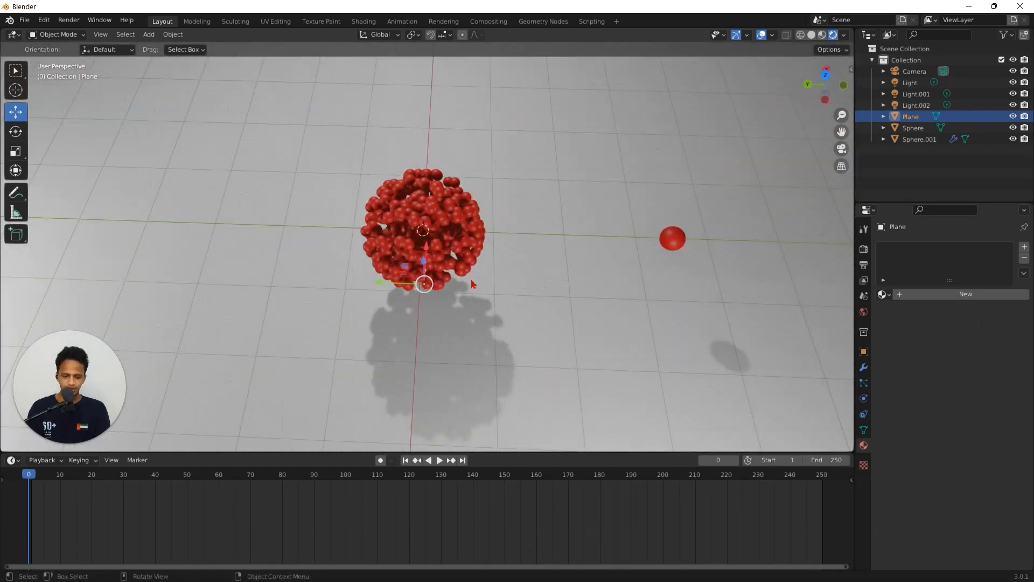
key("ctrl+alt+KP_0")
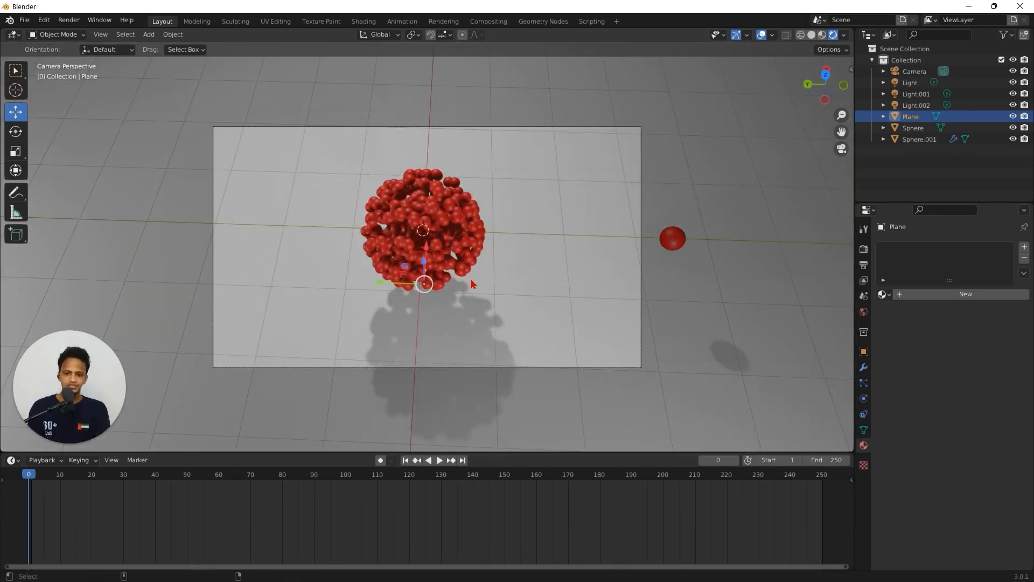
Frame the cluster closer from a different angle and align the active camera to this new view
middle_click_drag(473, 285, 445, 288)
scroll(632, 270, "up", 2)
scroll(380, 293, "up", 2)
scroll(445, 288, "up", 3)
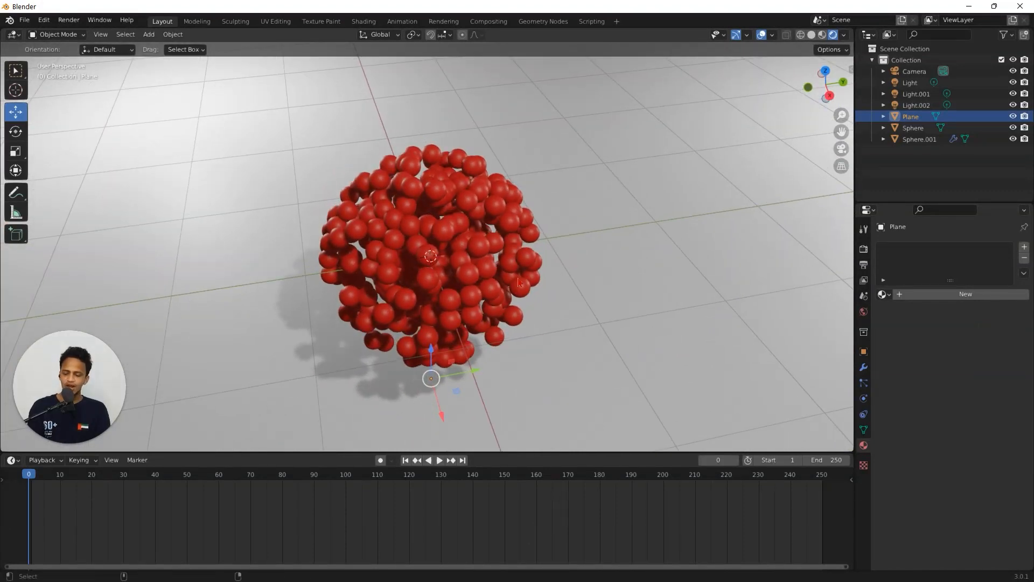
key("KP_0")
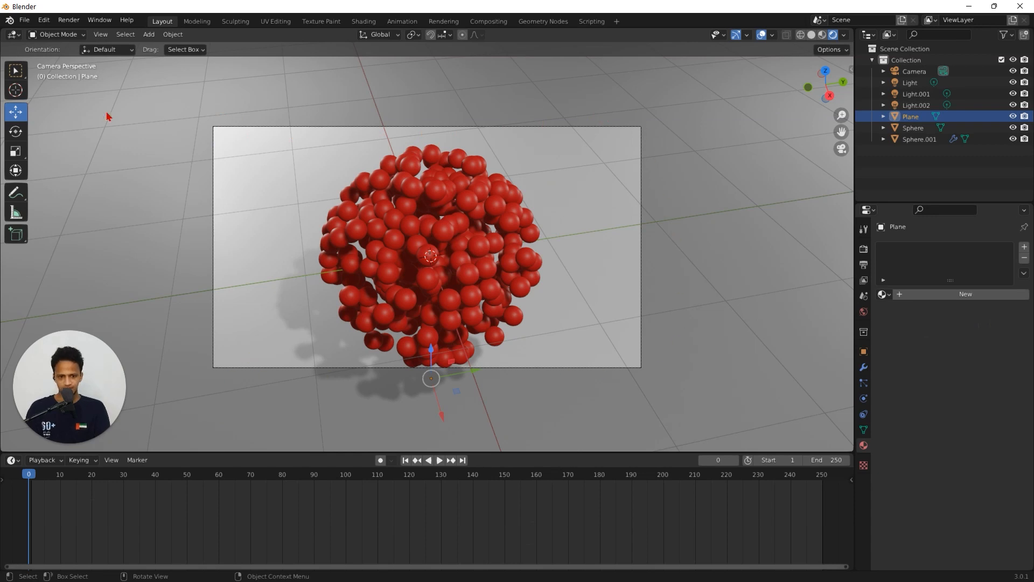
Look up the Align Active Camera to View command and select the camera by its frame
left_click(100, 34)
mouse_move(136, 141)
mouse_move(144, 193)
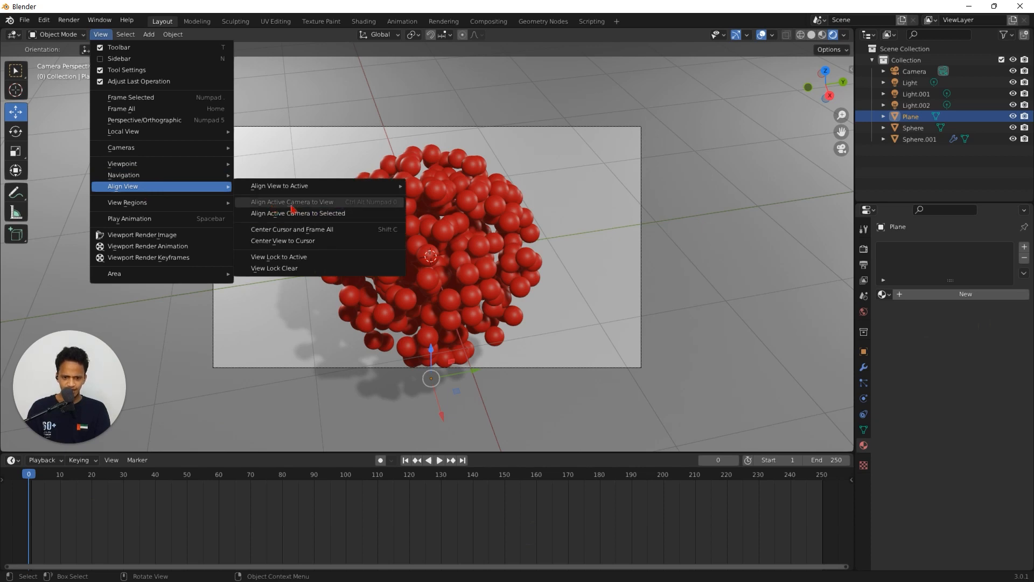
left_click(641, 365)
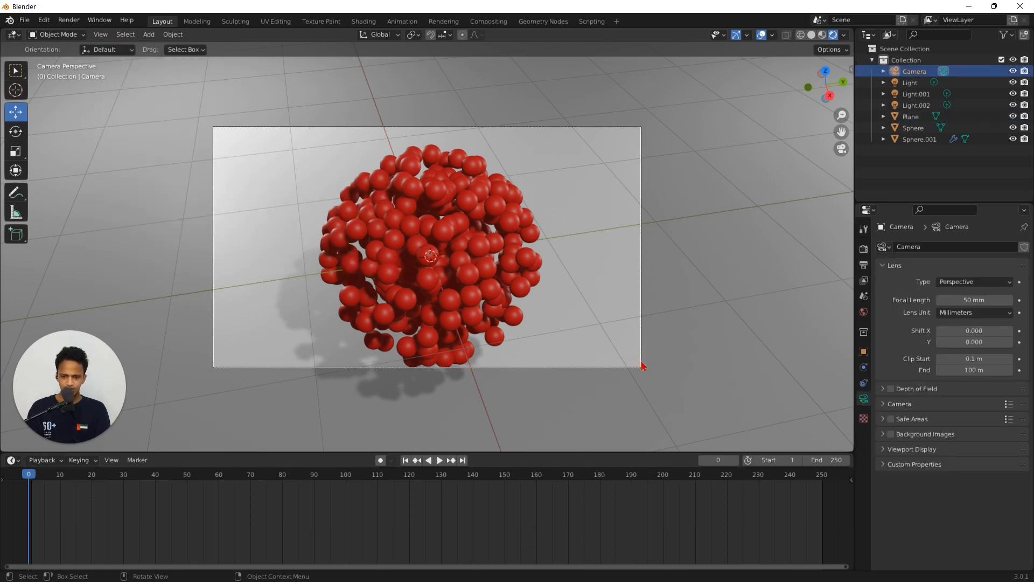
Leave the camera view to check the camera's placement in the scene and return to it
key("KP_0")
scroll(631, 282, "down", 4)
middle_click_drag(631, 281, 673, 151)
key("KP_0")
scroll(394, 403, "up", 1)
scroll(508, 300, "down", 1)
scroll(508, 301, "up", 1)
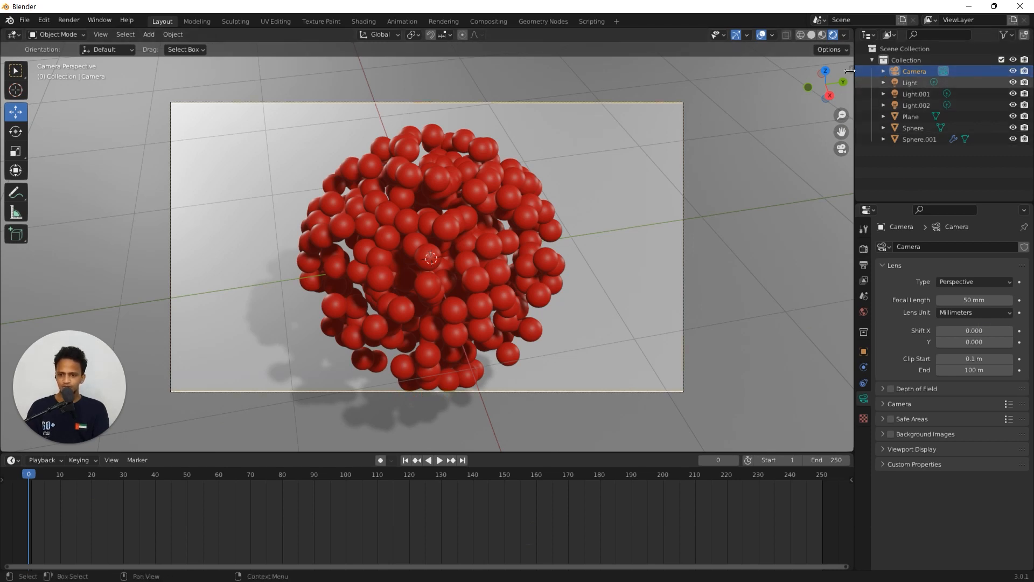
Enable the Camera to View lock in the viewport's View Lock settings
left_click(849, 70)
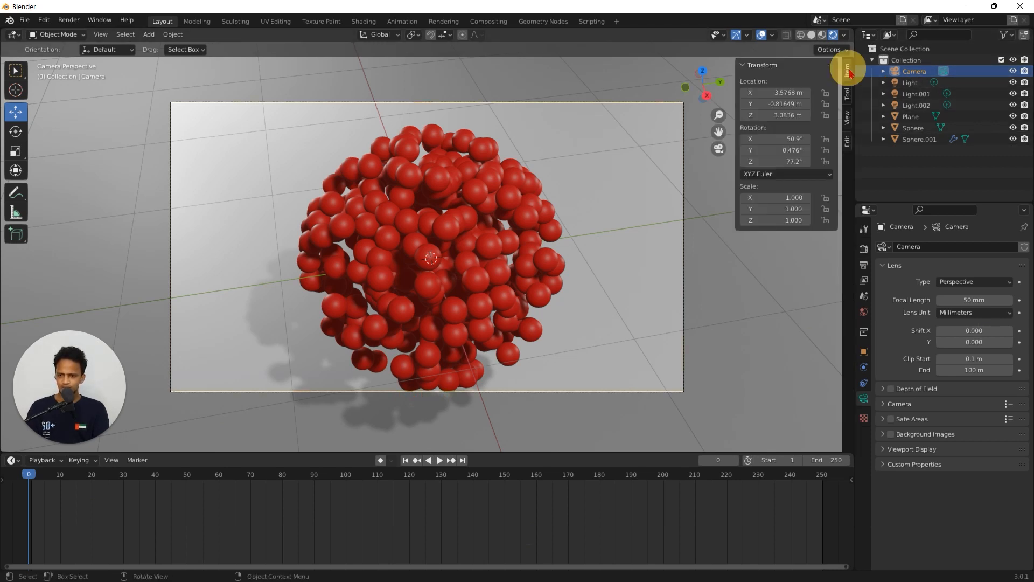
left_click(847, 117)
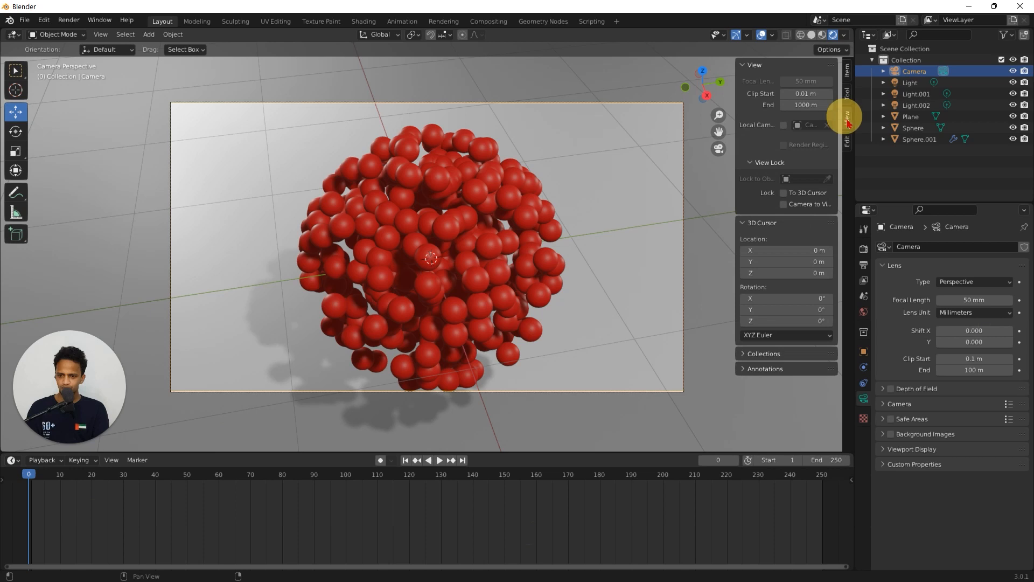
left_click(783, 204)
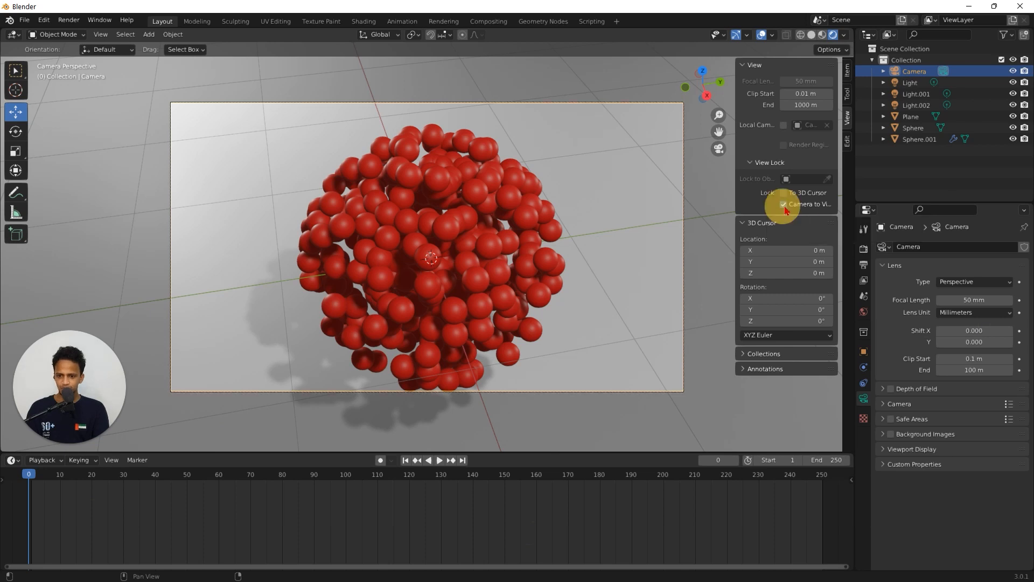
Reframe the locked camera slightly farther back and around the red cluster, and hide the viewport sidebar
scroll(453, 254, "down", 3)
scroll(449, 257, "up", 2)
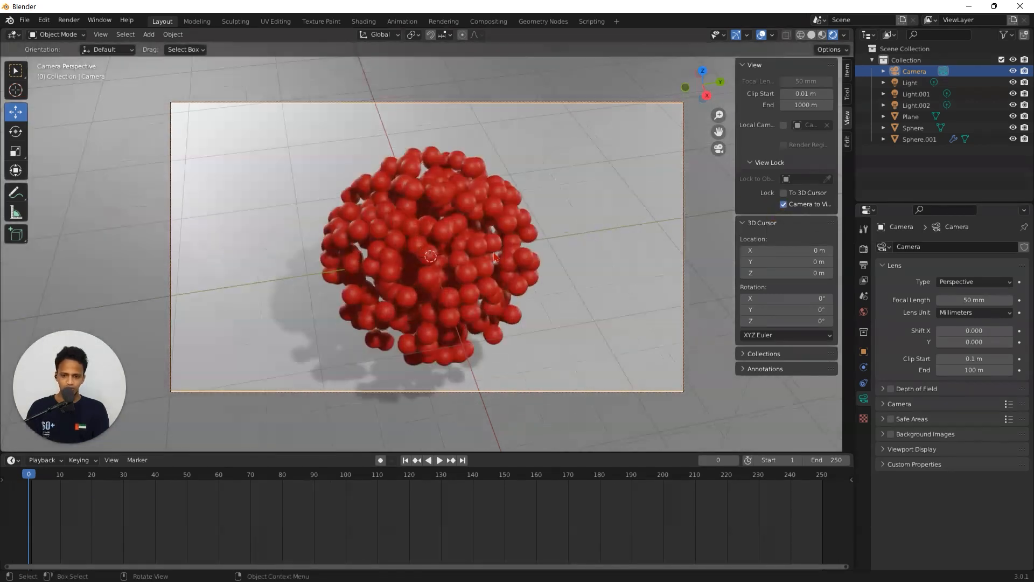
mouse_move(386, 255)
middle_mouse_down()
mouse_move(426, 229)
mouse_move(415, 211)
mouse_move(400, 252)
middle_mouse_up()
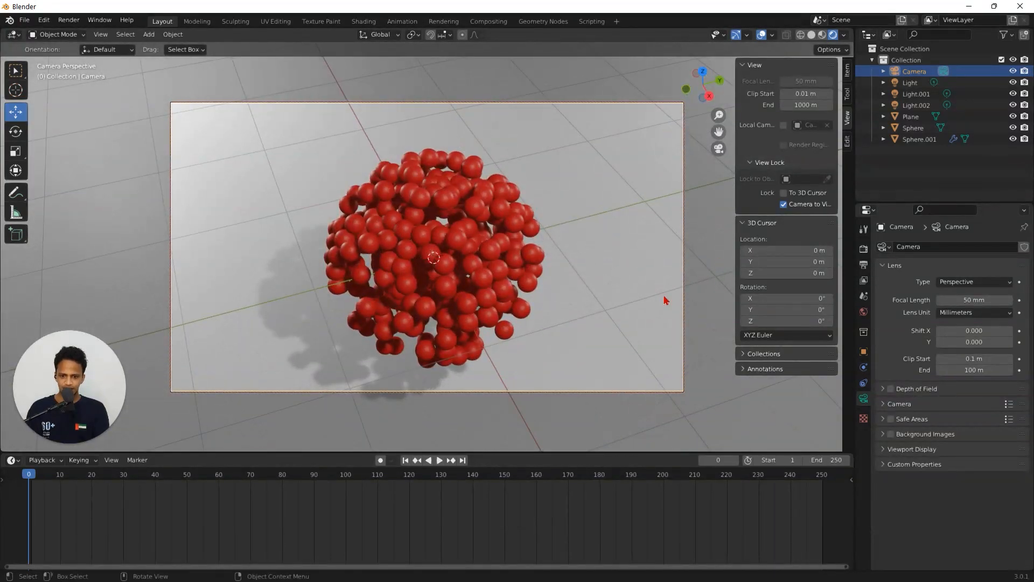
middle_click_drag(517, 221, 509, 243)
left_click_drag(736, 193, 854, 187)
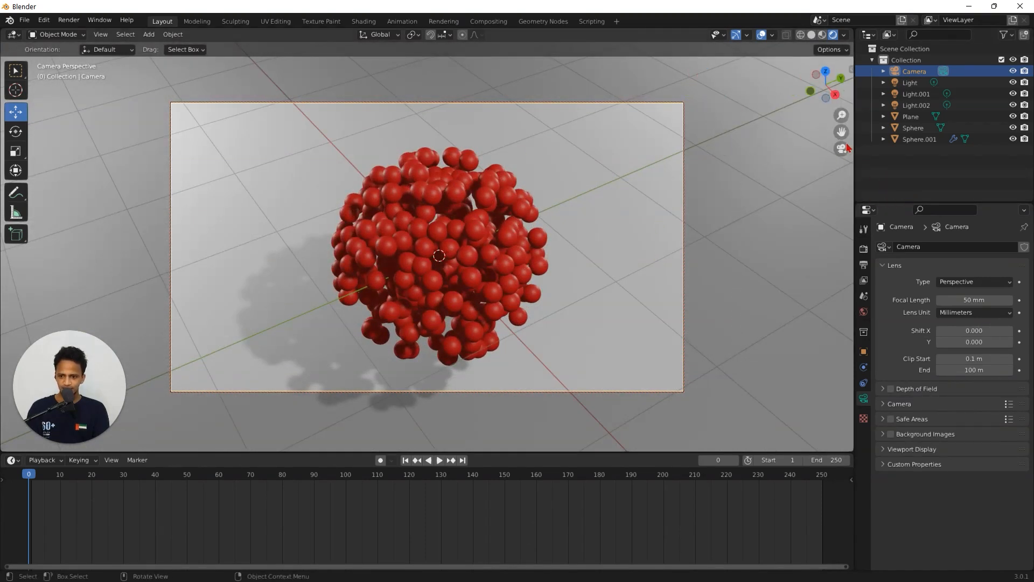
Leave the camera view and select the ground plane with the whole scene in sight
left_click_drag(842, 131, 13, 119)
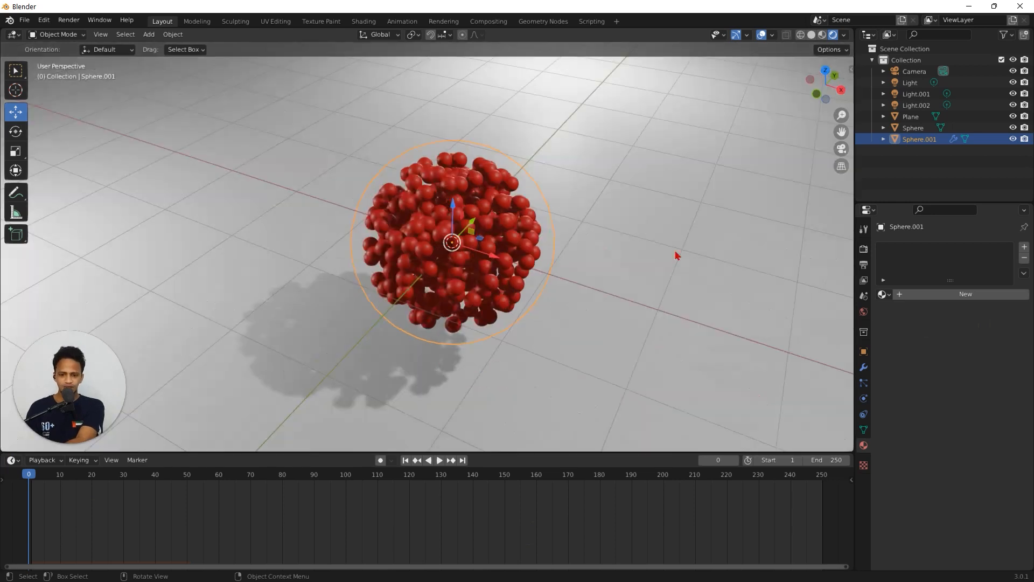
left_click(677, 255)
scroll(677, 256, "down", 4)
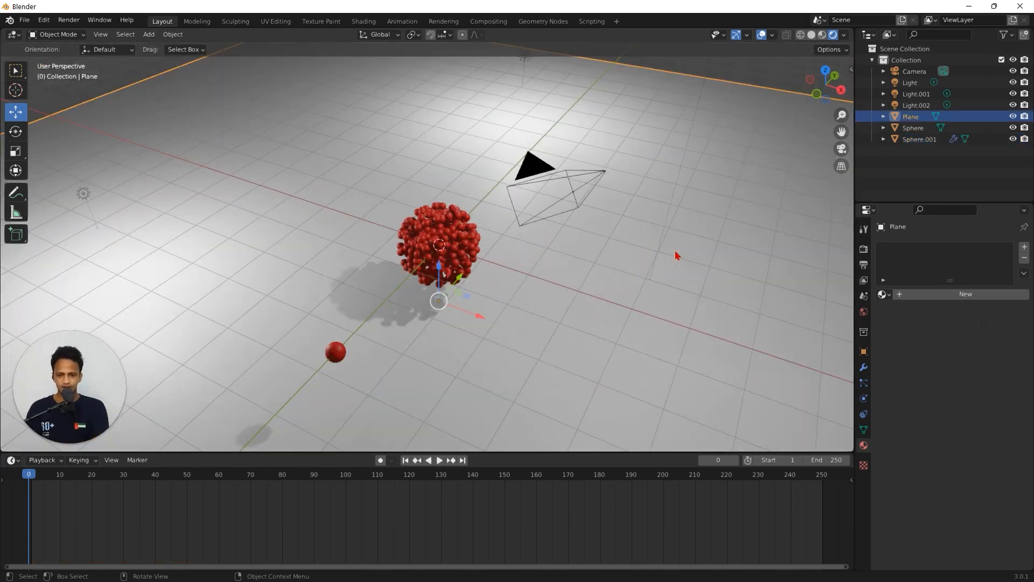
Delete the ground plane and return to the camera view
scroll(685, 132, "down", 5)
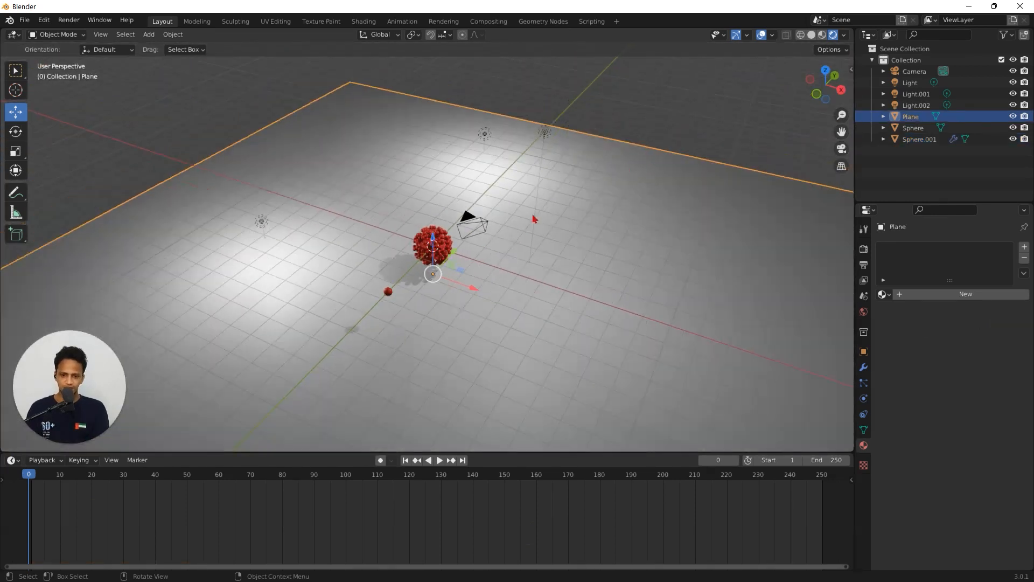
scroll(536, 221, "up", 4)
key("x")
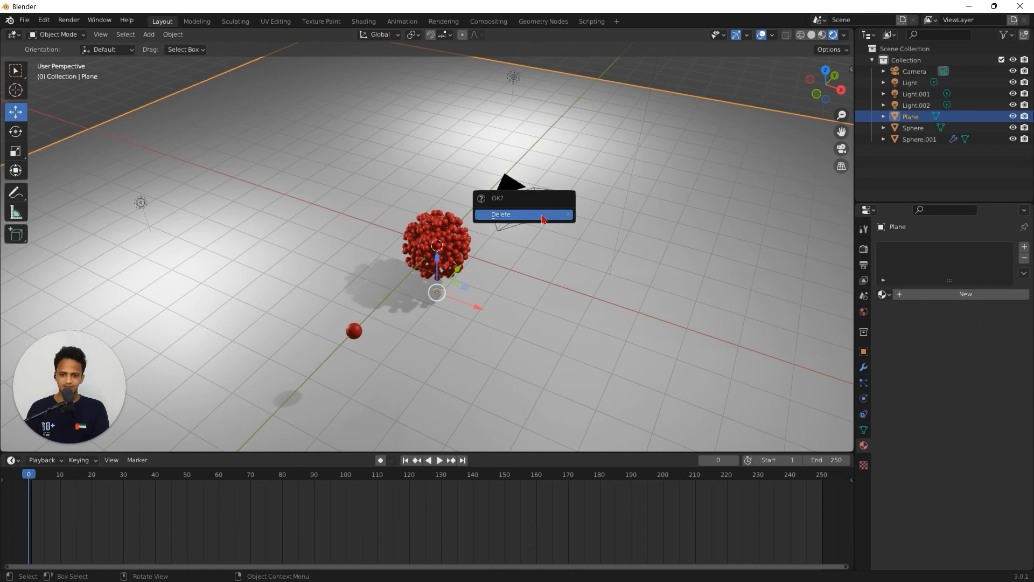
left_click(542, 218)
key("KP_0")
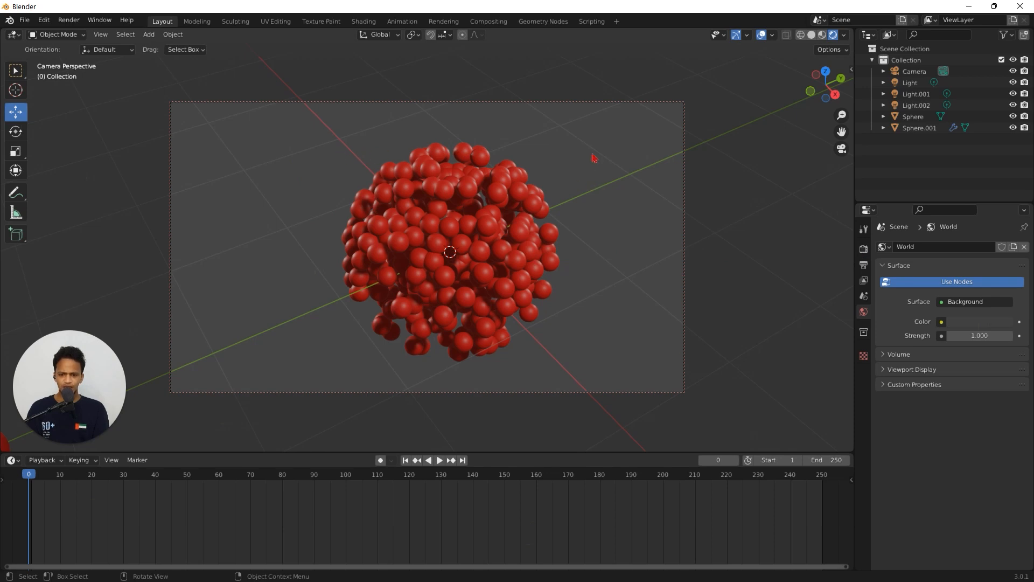
Enable the Transparent film option in the scene's render settings
left_click(865, 251)
left_click(864, 250)
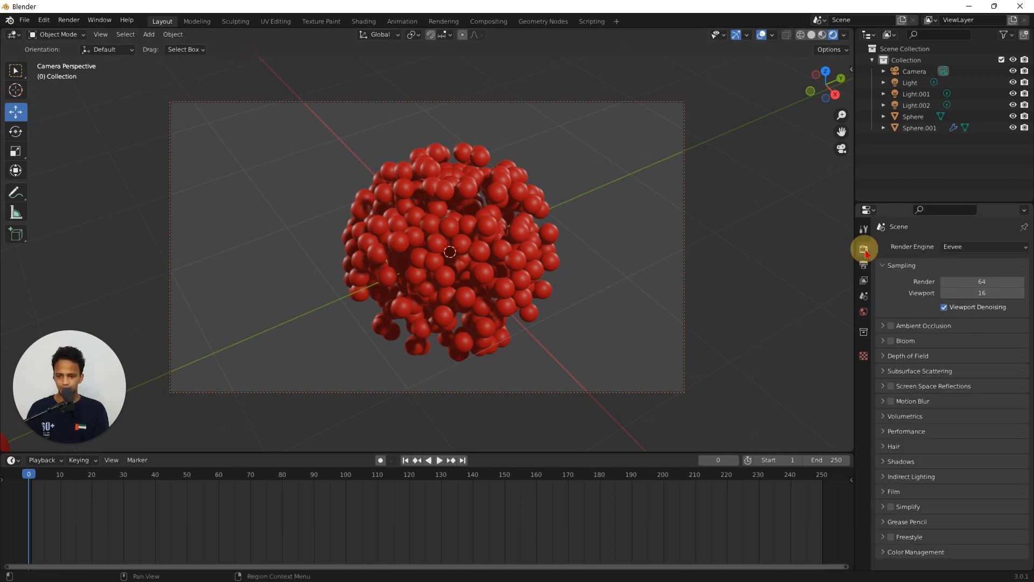
left_click(890, 491)
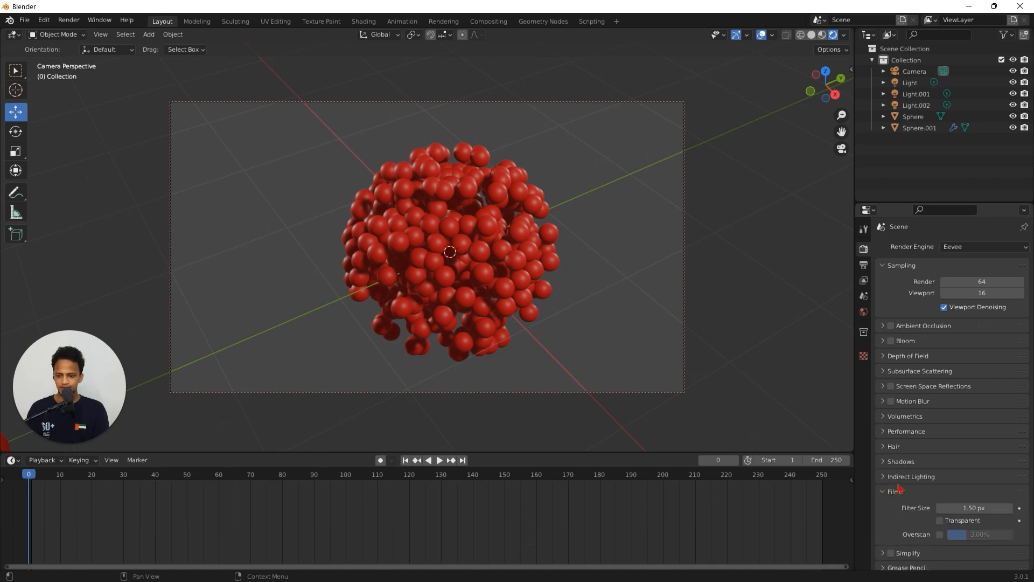
scroll(916, 492, "down", 2)
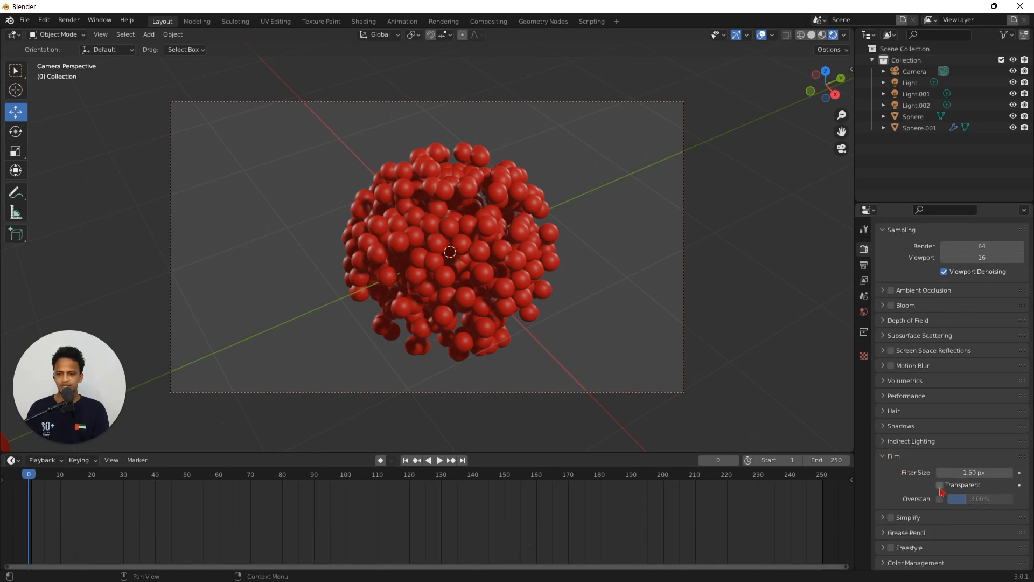
left_click(940, 486)
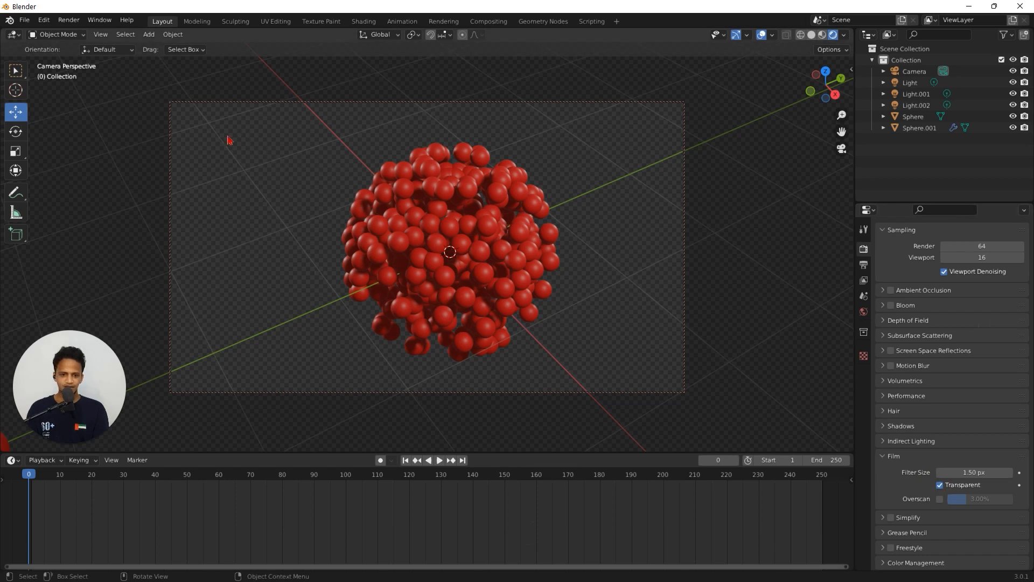
Render the current frame as an image and inspect the red sphere cluster in the result
left_click(68, 20)
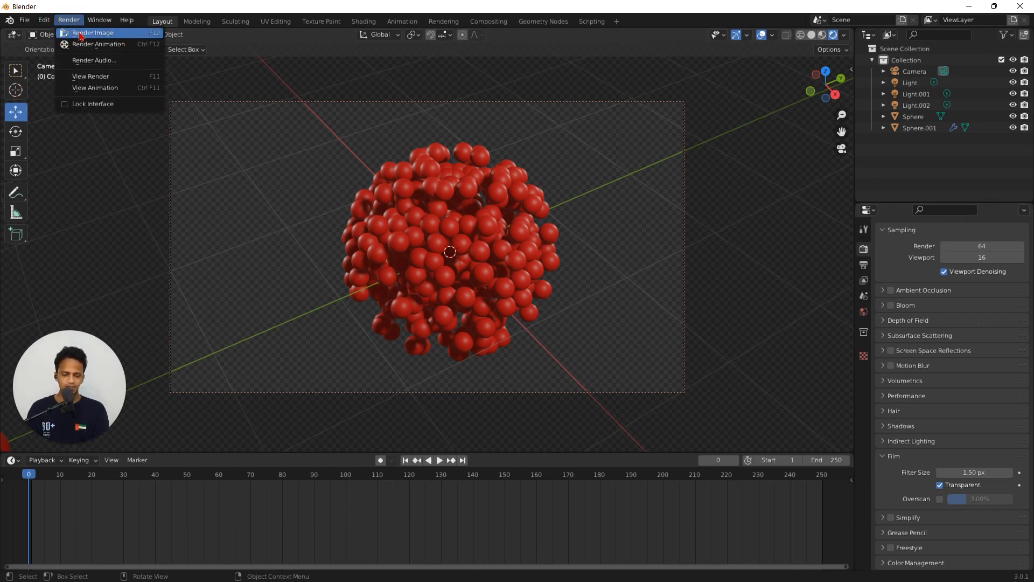
left_click(86, 33)
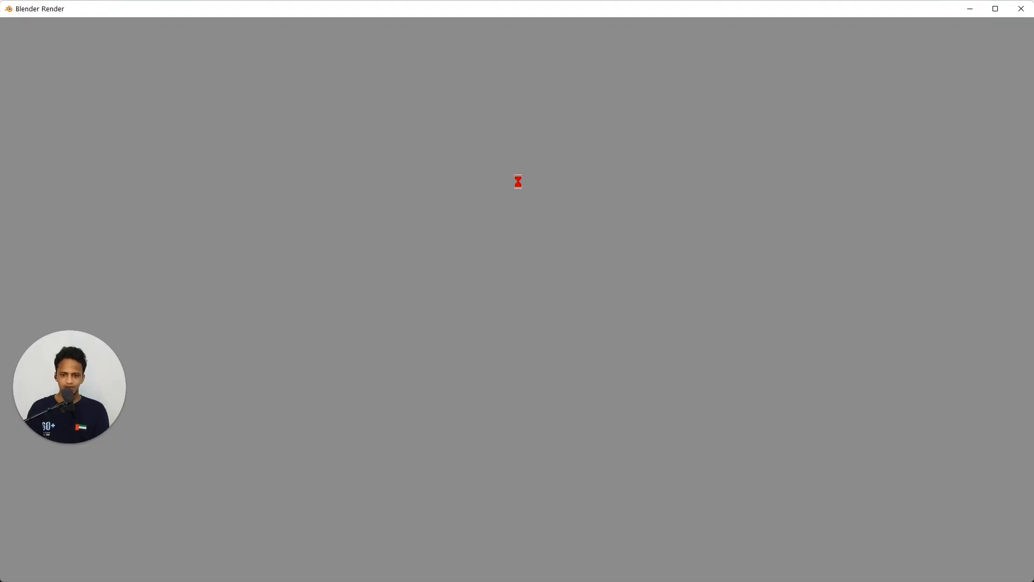
scroll(491, 251, "down", 4)
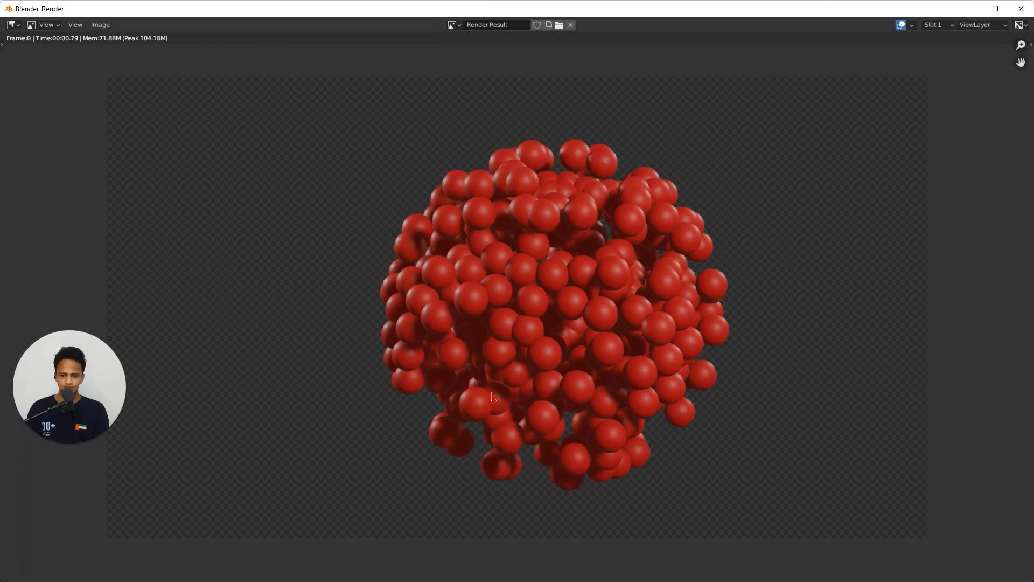
scroll(527, 352, "up", 2)
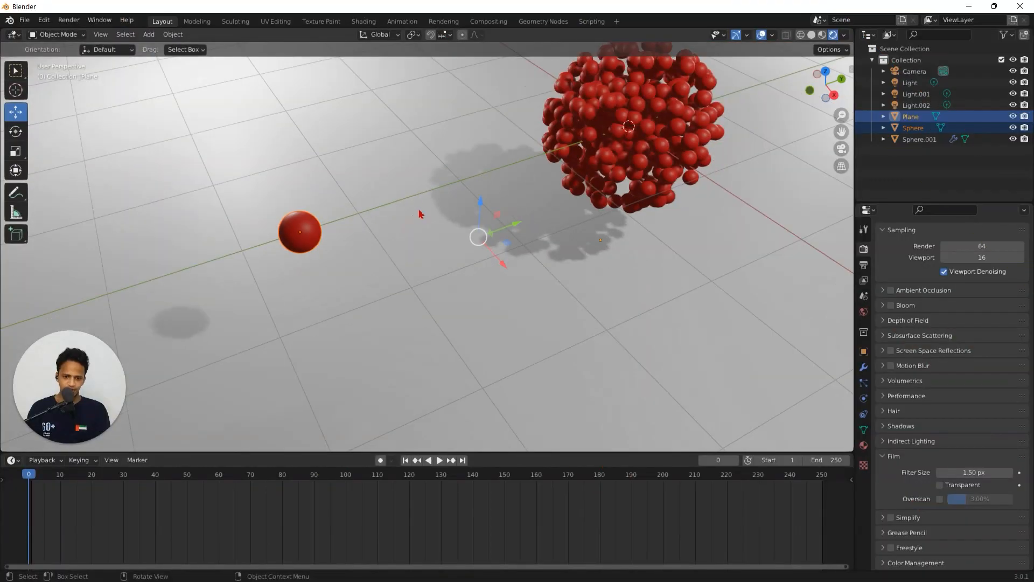
Add a particle system to the active ground plane and set its type to Hair
middle_click_drag(447, 205, 487, 231)
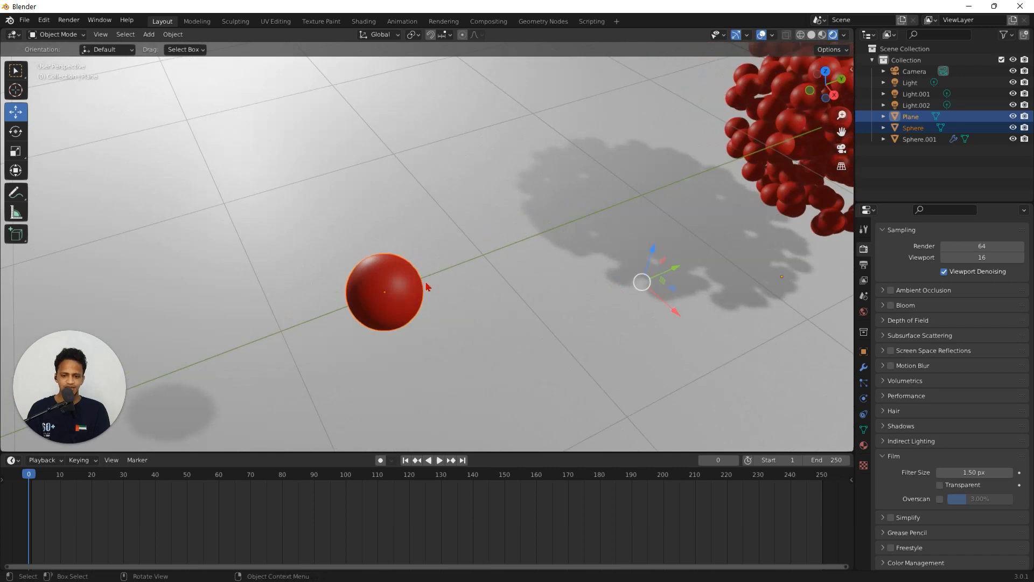
middle_click_drag(428, 287, 431, 268)
scroll(428, 268, "up", 2)
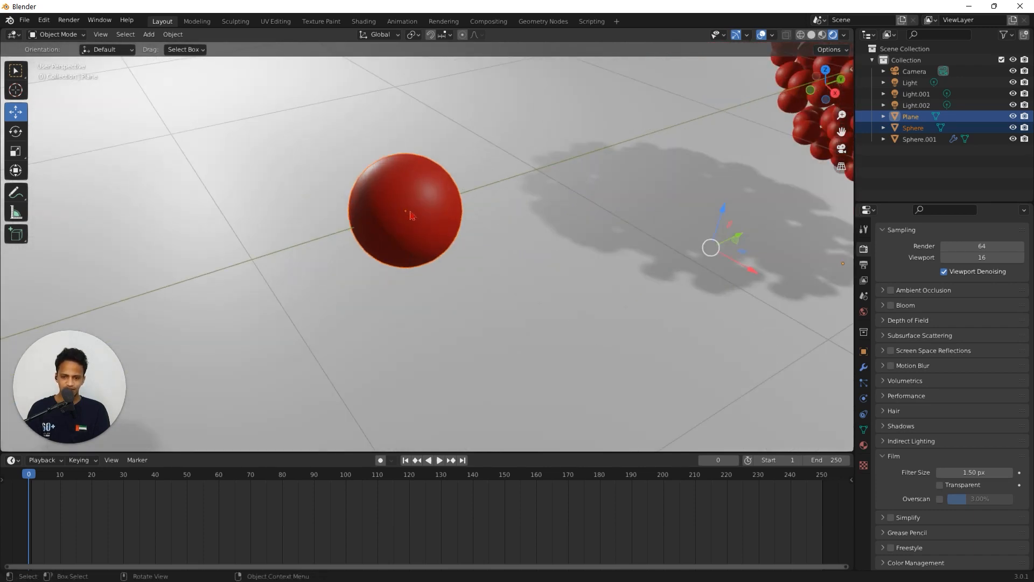
scroll(411, 215, "up", 3)
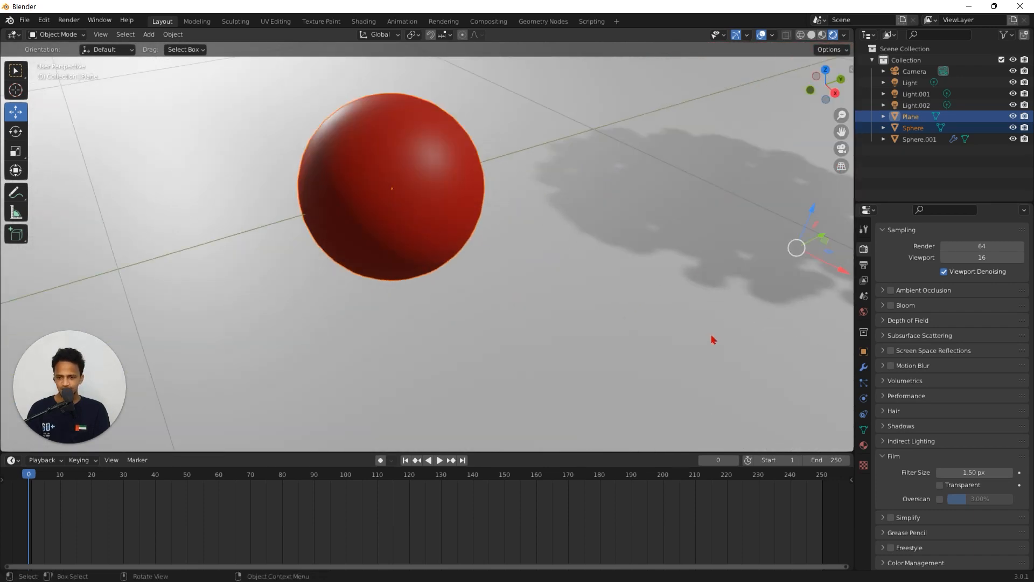
left_click(863, 383)
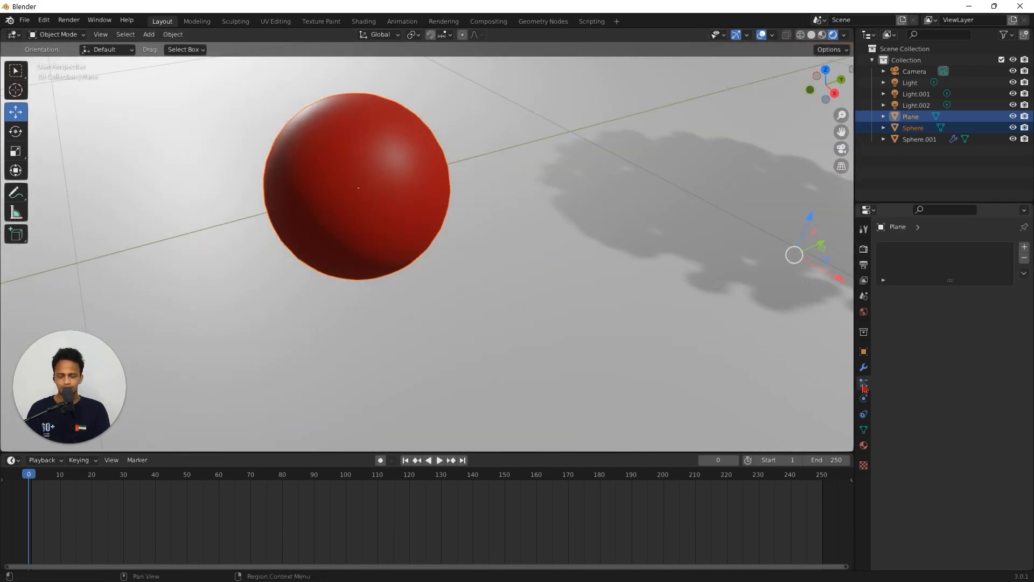
scroll(680, 253, "down", 5)
mouse_move(680, 235)
middle_mouse_down()
mouse_move(681, 258)
mouse_move(679, 246)
middle_mouse_up()
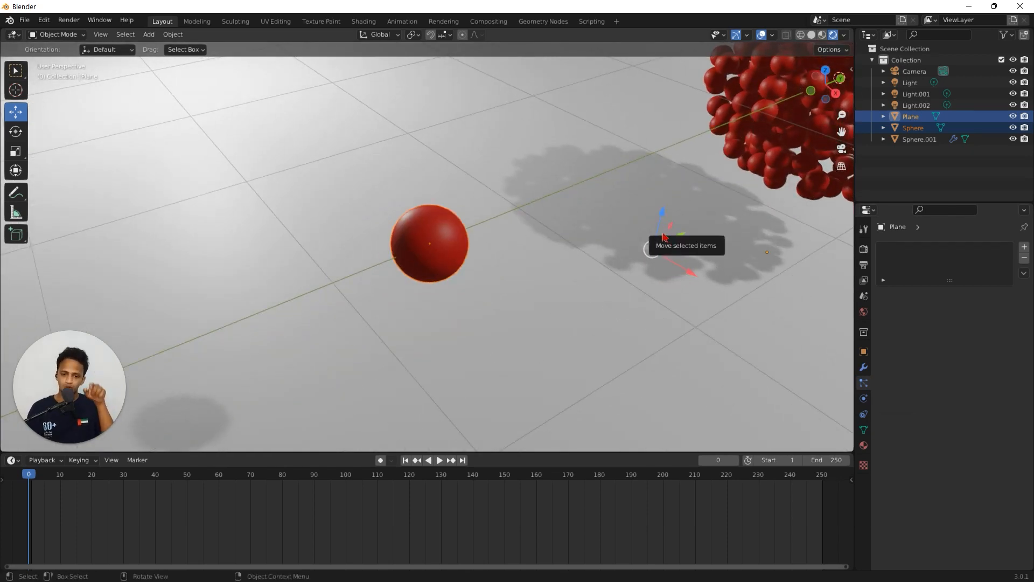
scroll(467, 242, "up", 2)
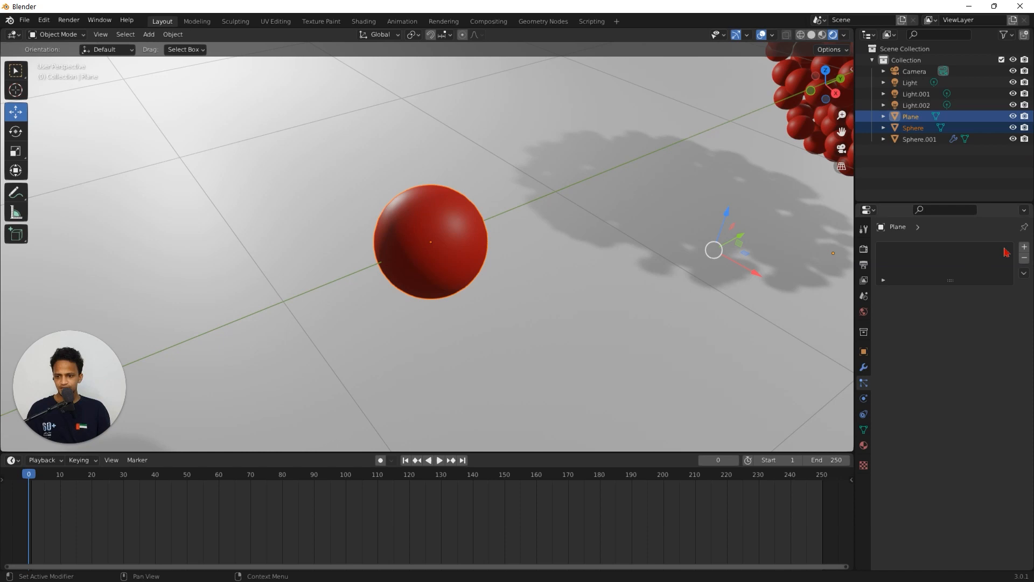
left_click(1024, 248)
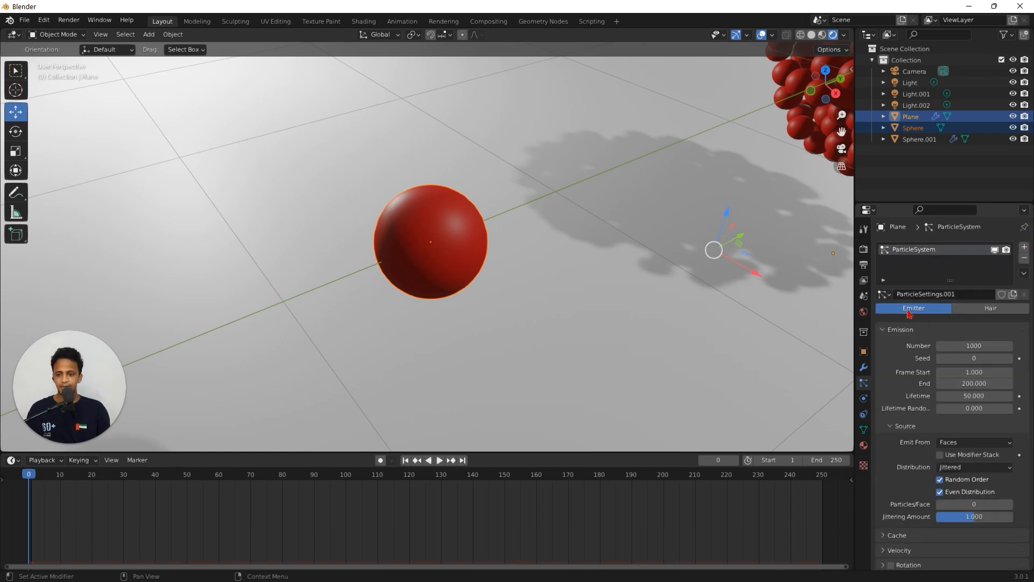
left_click(997, 310)
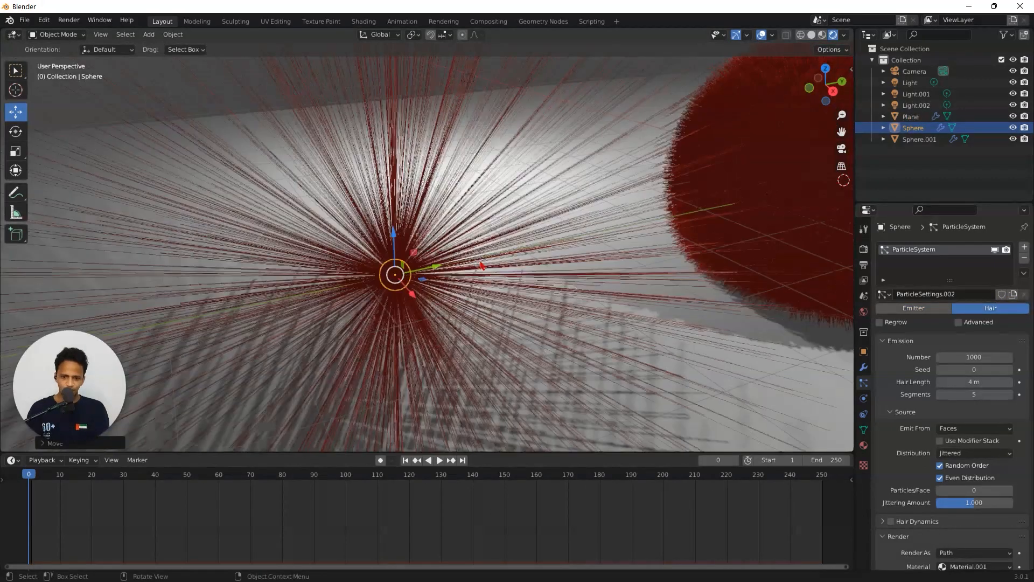
Examine the hair strands around the small sphere in solid shading and again in rendered shading
mouse_move(409, 269)
middle_mouse_down()
mouse_move(393, 293)
mouse_move(385, 225)
mouse_move(597, 160)
middle_mouse_up()
scroll(597, 159, "up", 1)
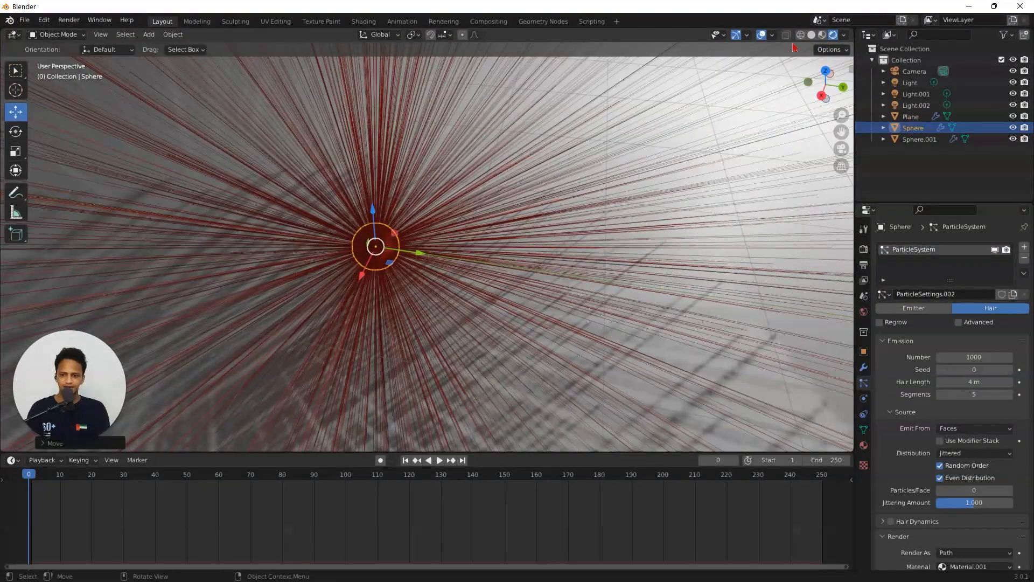
left_click(811, 34)
scroll(458, 220, "down", 6)
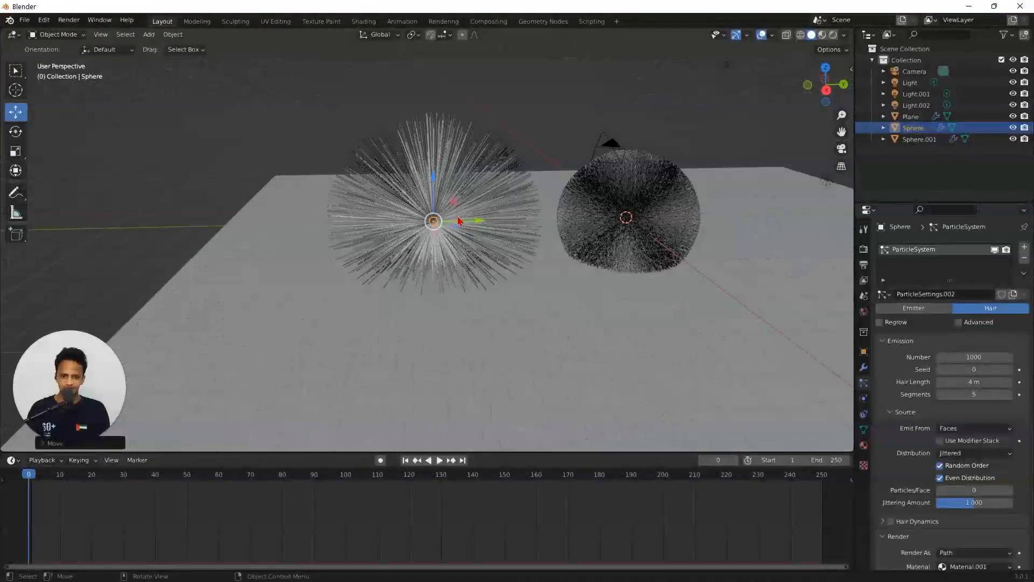
middle_click_drag(458, 221, 499, 212)
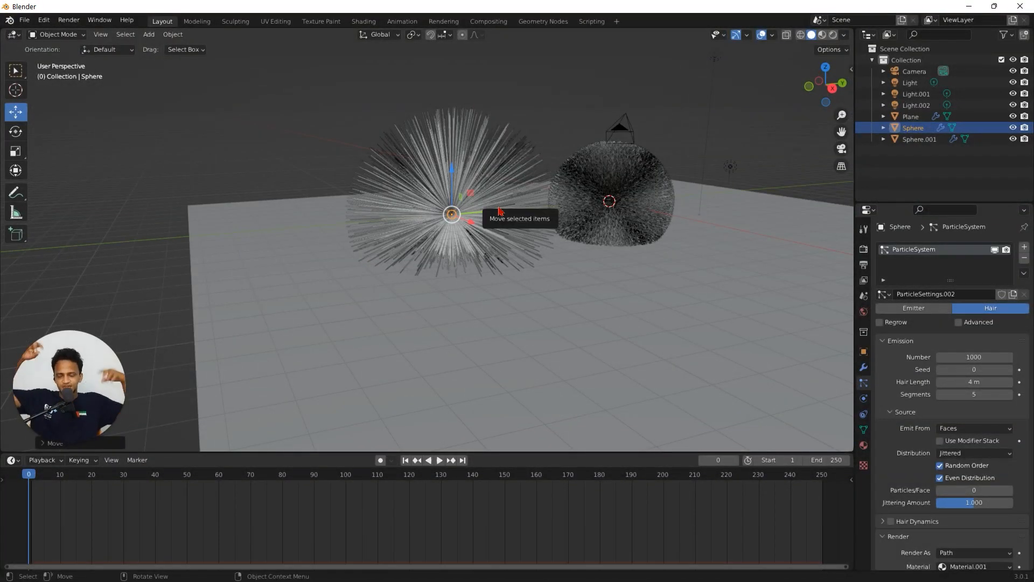
scroll(499, 212, "up", 5)
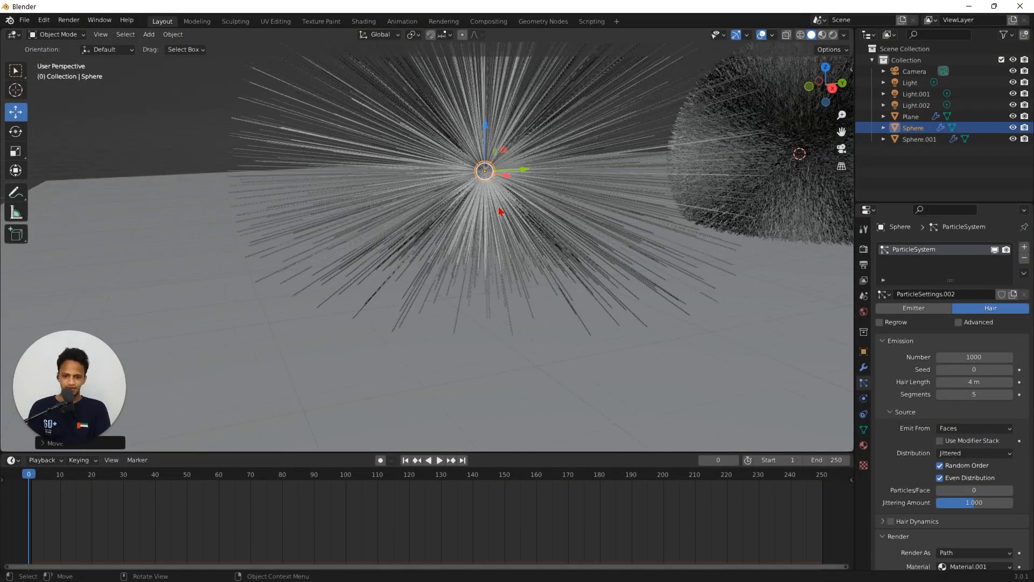
middle_click_drag(501, 155, 489, 188)
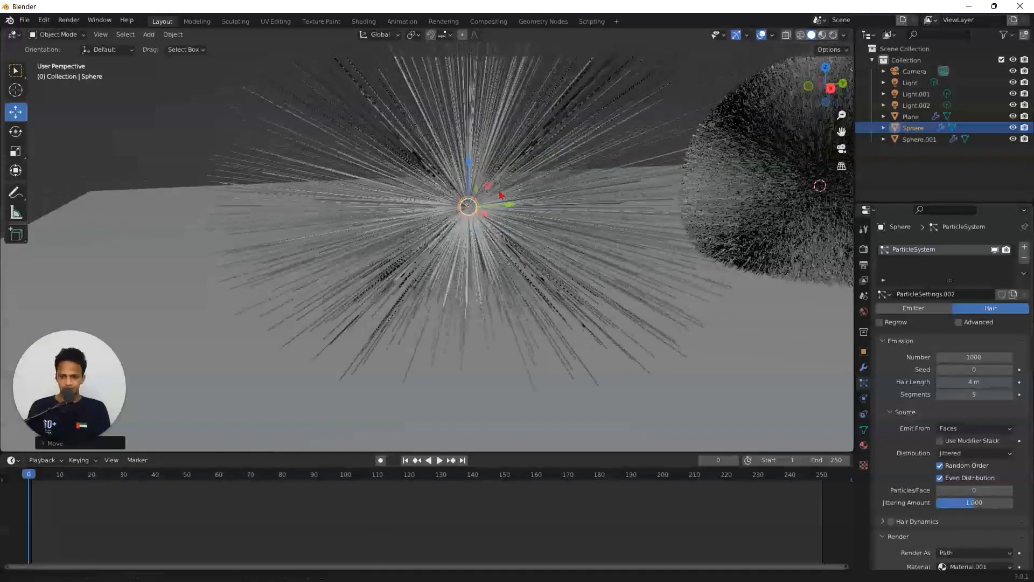
left_click(833, 35)
middle_click_drag(619, 251, 592, 259)
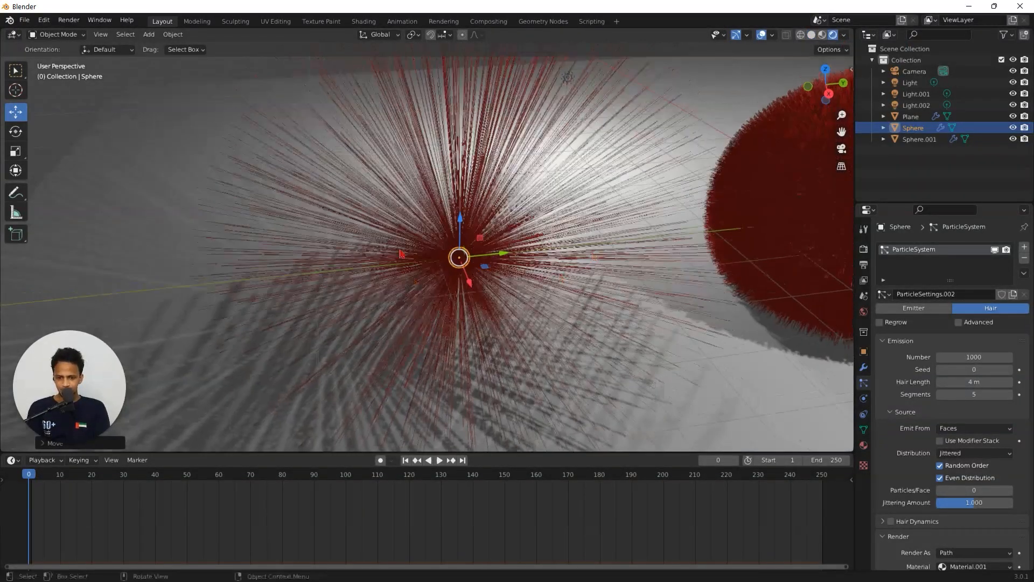
Set the small sphere's hair particle number to 200 and its hair length to 0.05 m
double_click(968, 356)
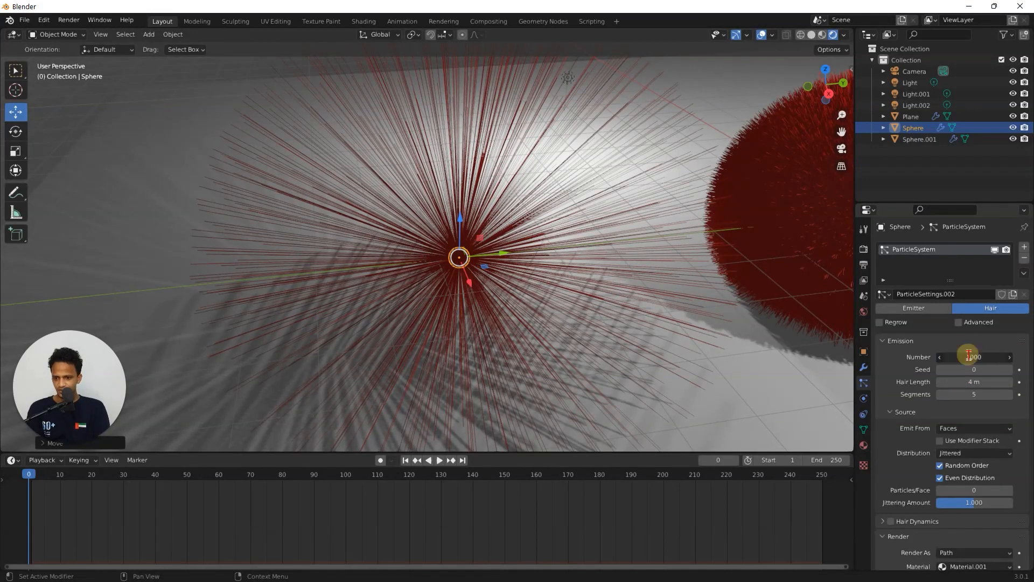
type("200")
key("Return")
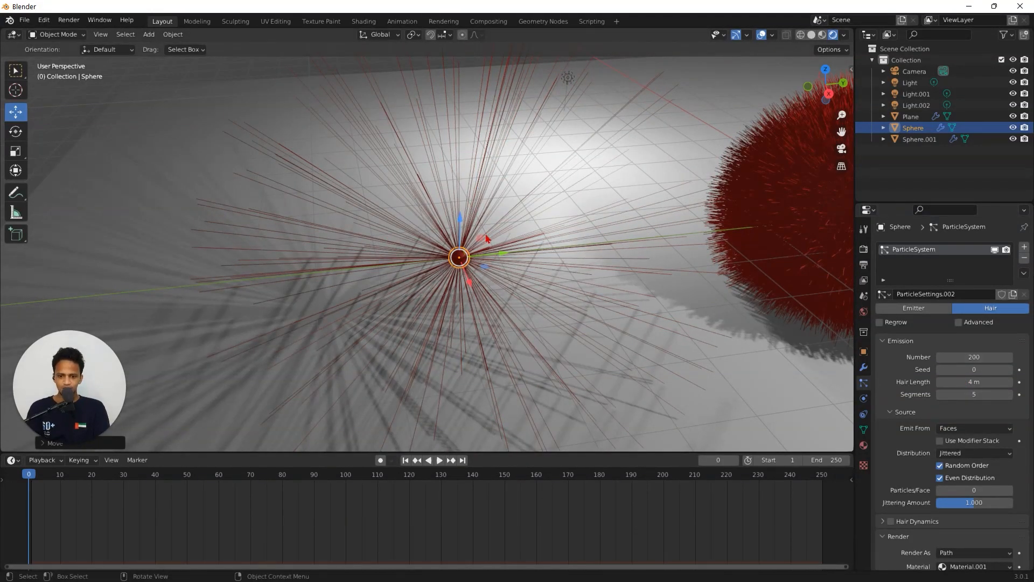
scroll(486, 238, "up", 6)
middle_click_drag(681, 298, 633, 301, "shift")
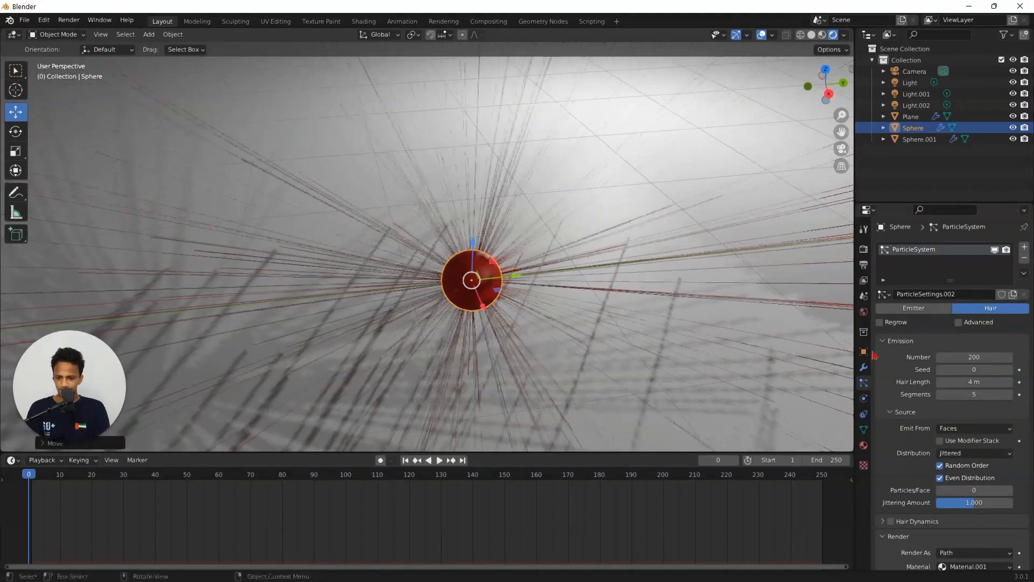
left_click(969, 385)
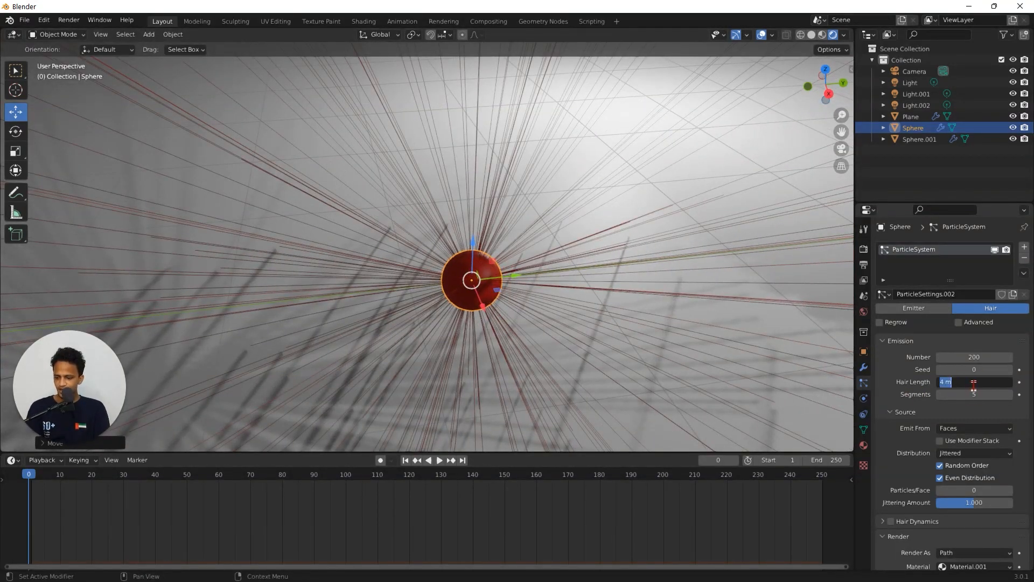
key("Return")
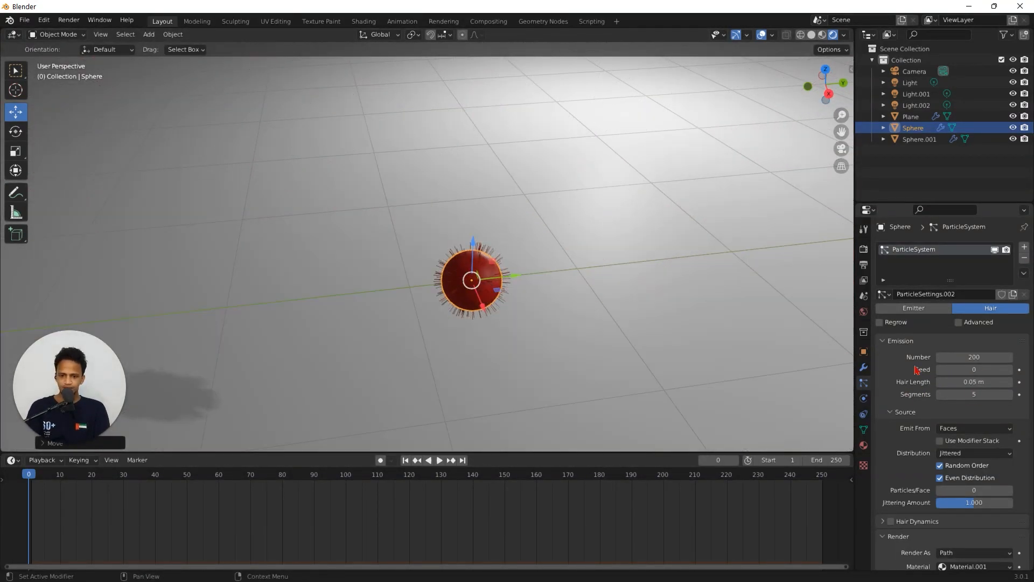
Examine the short hairs up close on the small source sphere and across the instanced sphere cluster
scroll(545, 246, "up", 7)
middle_click_drag(662, 299, 532, 235, "shift")
middle_click_drag(532, 236, 501, 201)
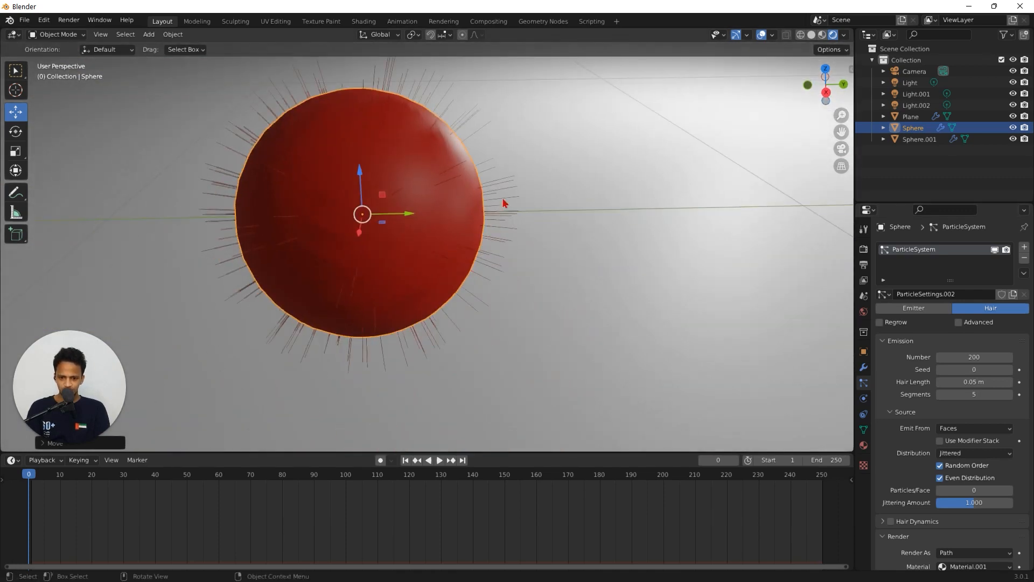
scroll(518, 197, "down", 6)
scroll(524, 213, "up", 4)
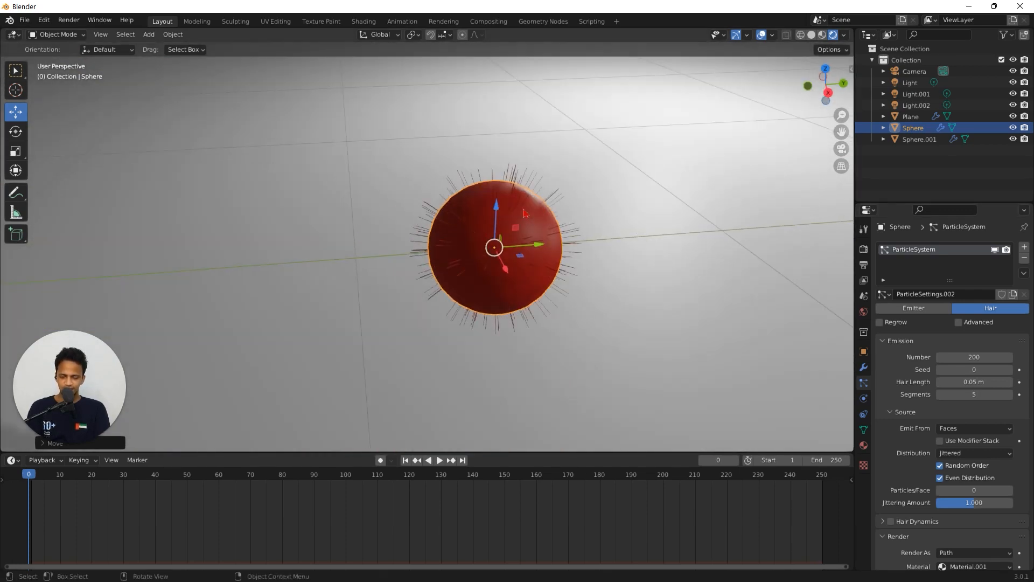
scroll(582, 224, "down", 9)
middle_click_drag(582, 224, 2, 291, "shift")
middle_click_drag(520, 269, 536, 295)
scroll(538, 298, "up", 2)
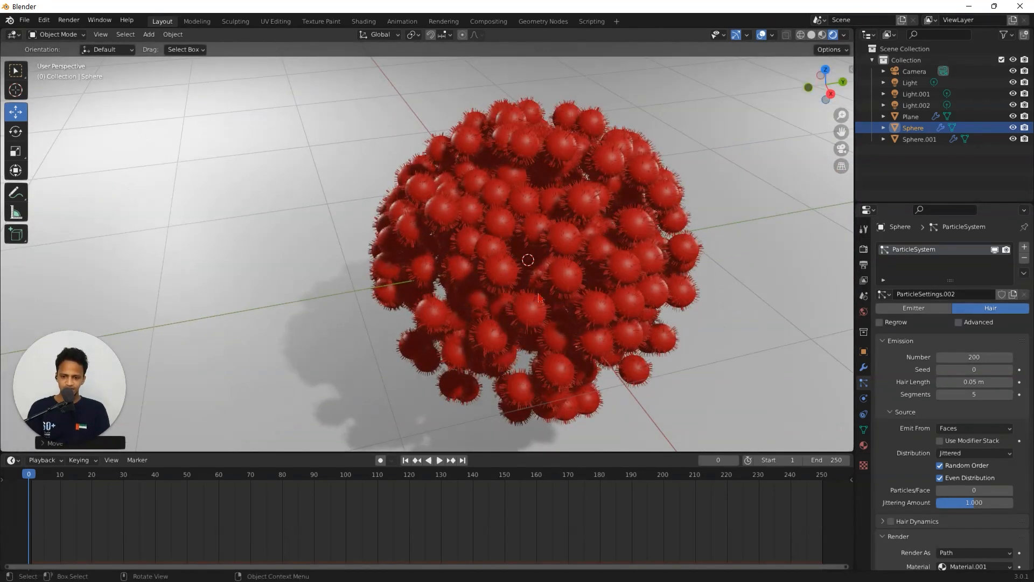
scroll(479, 247, "up", 2)
scroll(634, 298, "up", 3)
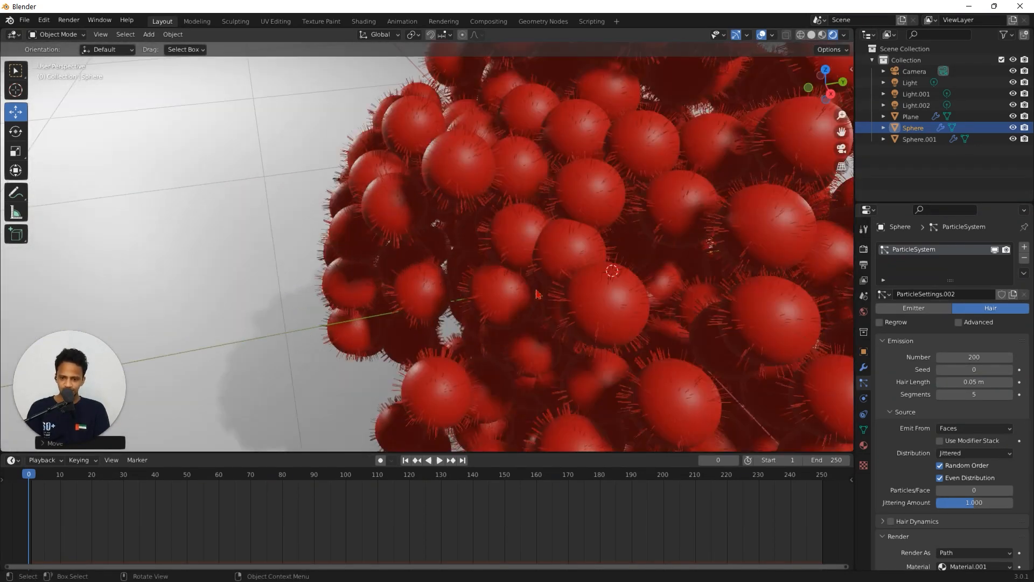
scroll(604, 312, "down", 7)
middle_click_drag(349, 281, 754, 207, "shift")
middle_click_drag(284, 244, 478, 200, "shift")
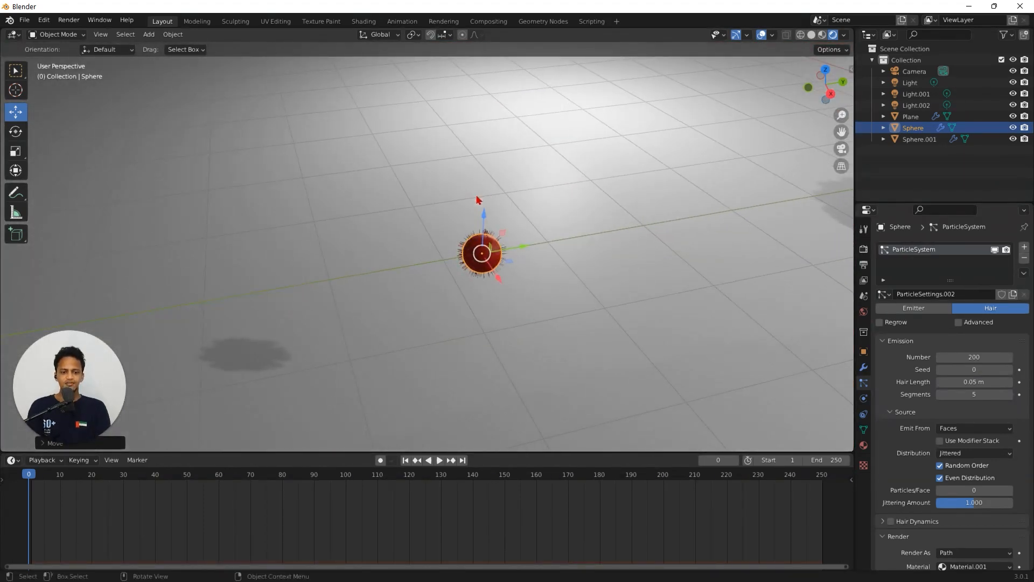
Add a second material slot to the small source sphere and give its new material a yellow base color
scroll(489, 290, "up", 6)
middle_click_drag(532, 253, 331, 258, "shift")
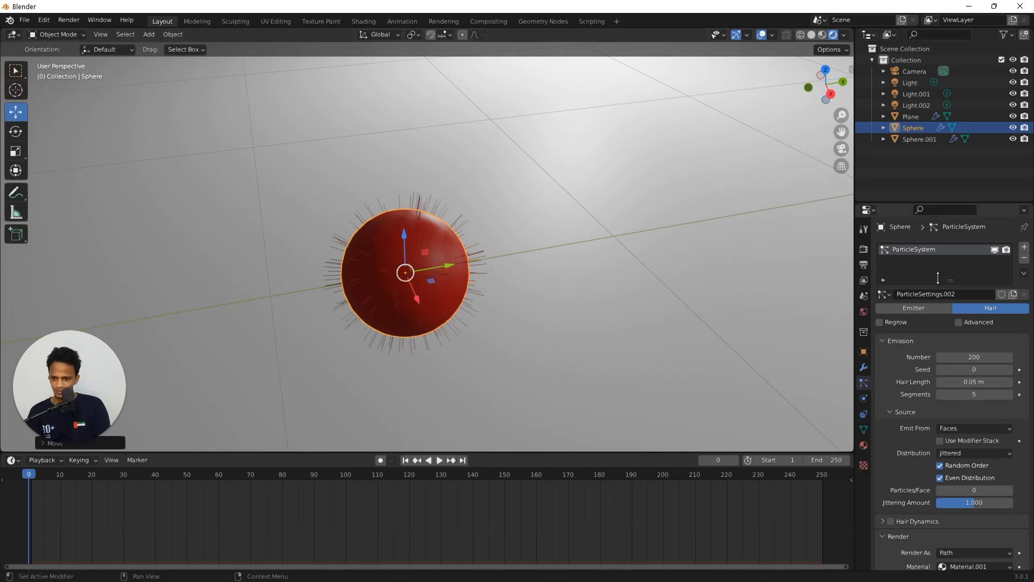
left_click(863, 446)
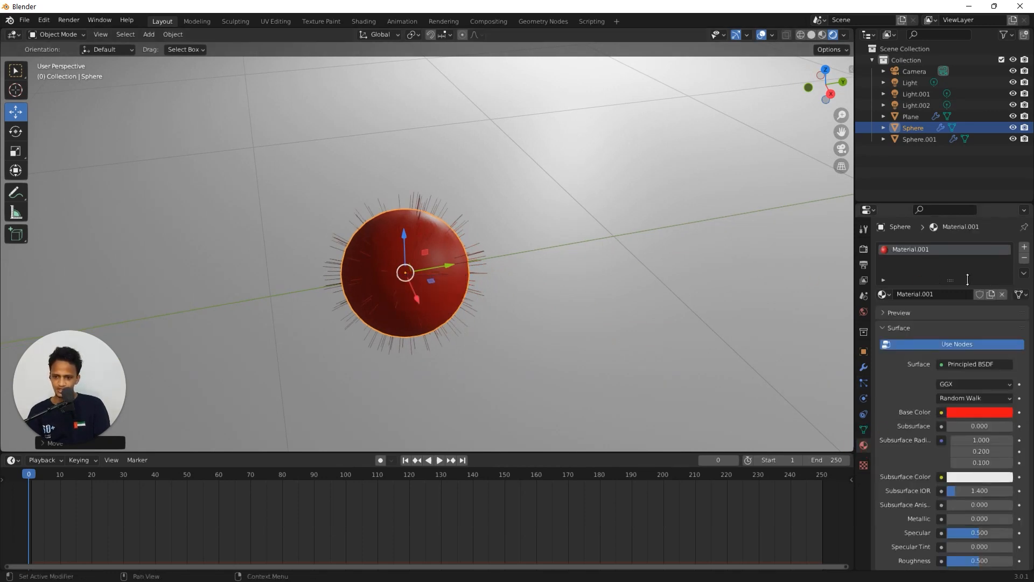
left_click(1024, 251)
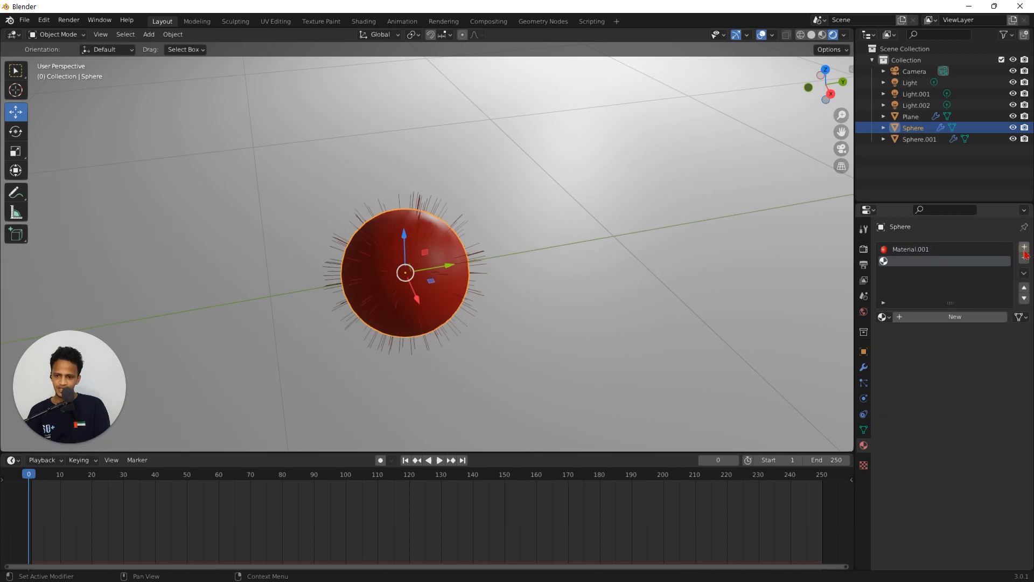
left_click(949, 318)
scroll(943, 469, "down", 5)
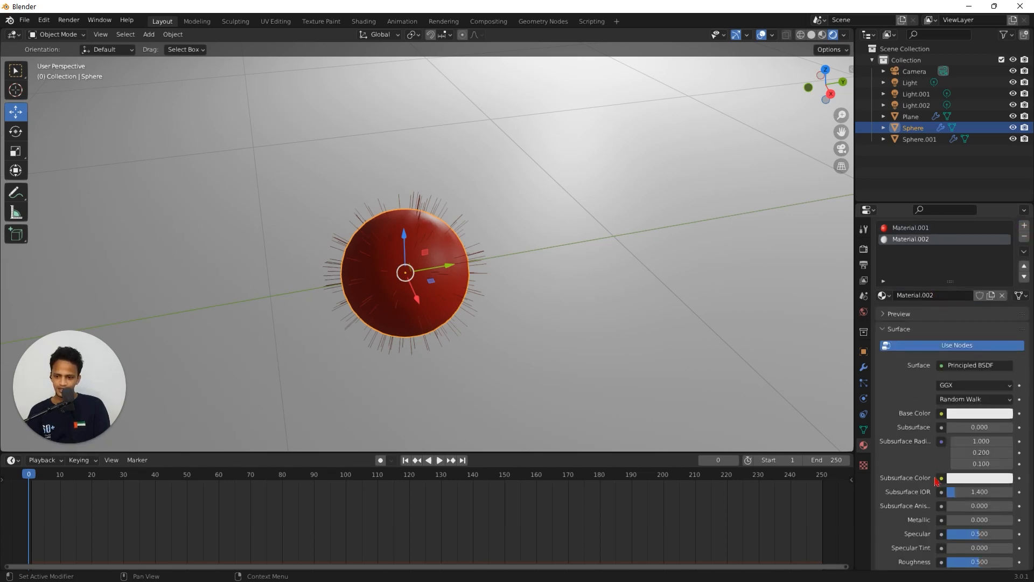
scroll(943, 468, "up", 3)
left_click(970, 392)
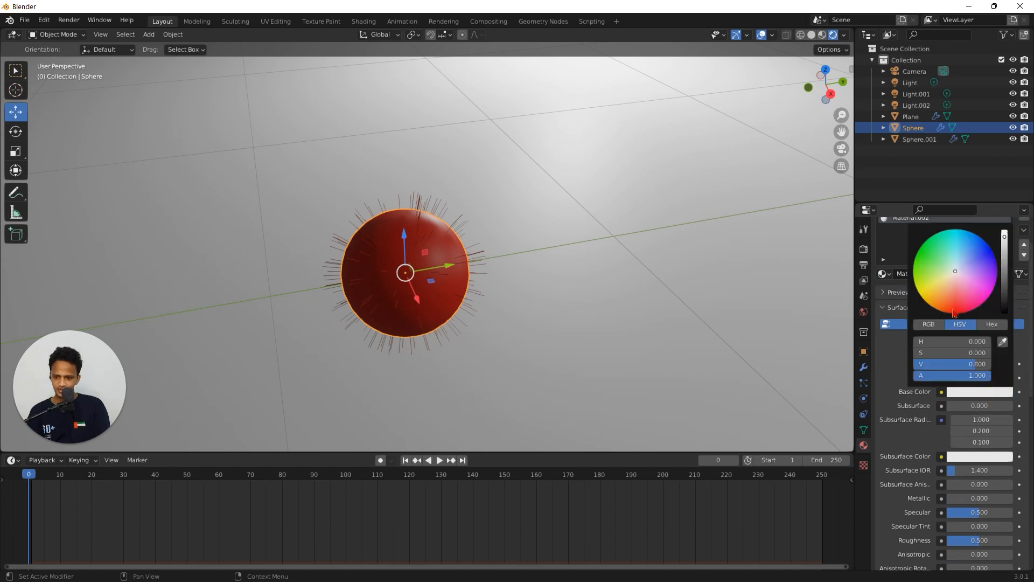
left_click(920, 294)
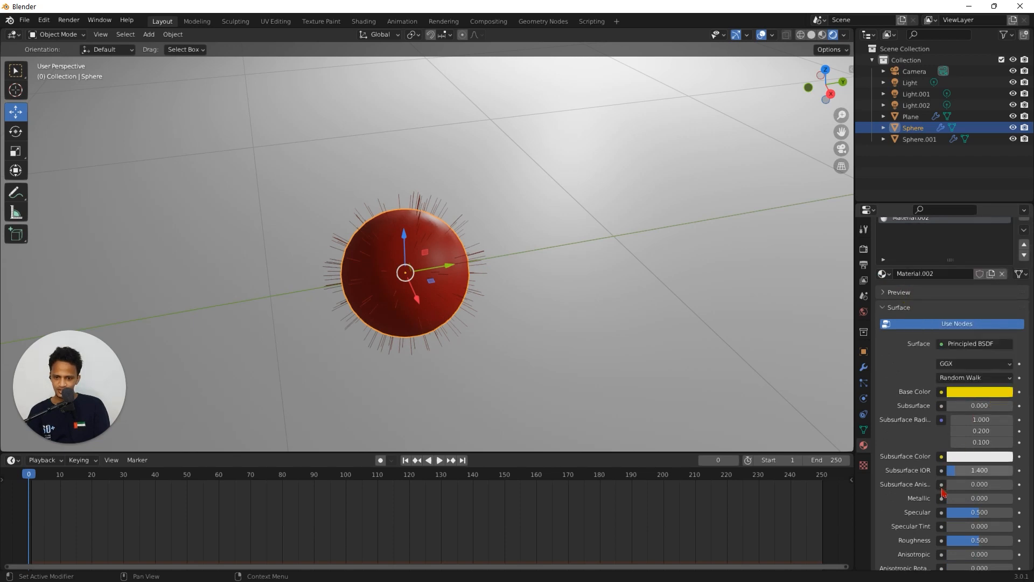
Set the render material of the source sphere's hair particles to Material.002
scroll(916, 355, "up", 2)
left_click(863, 383)
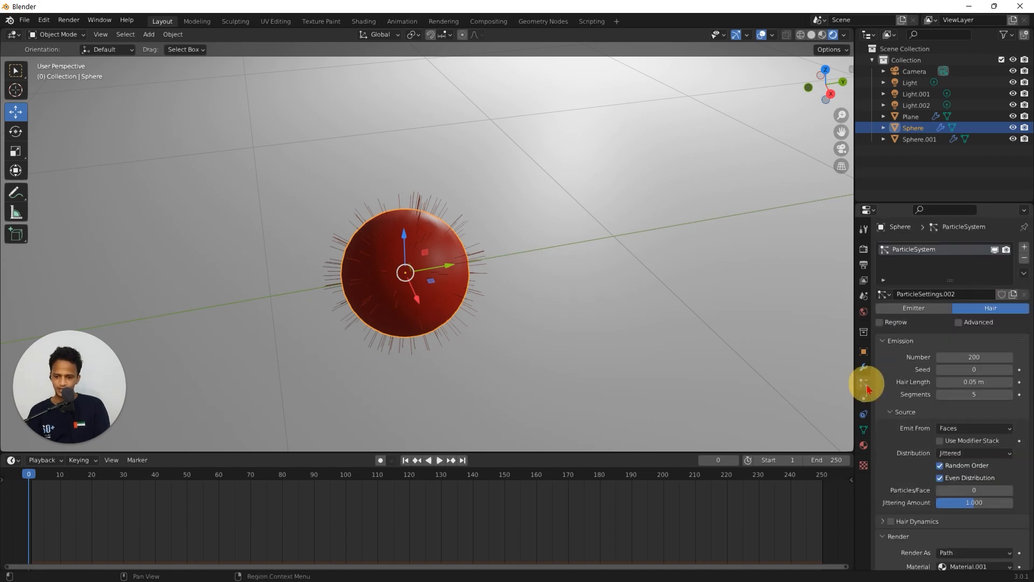
scroll(944, 511, "down", 5)
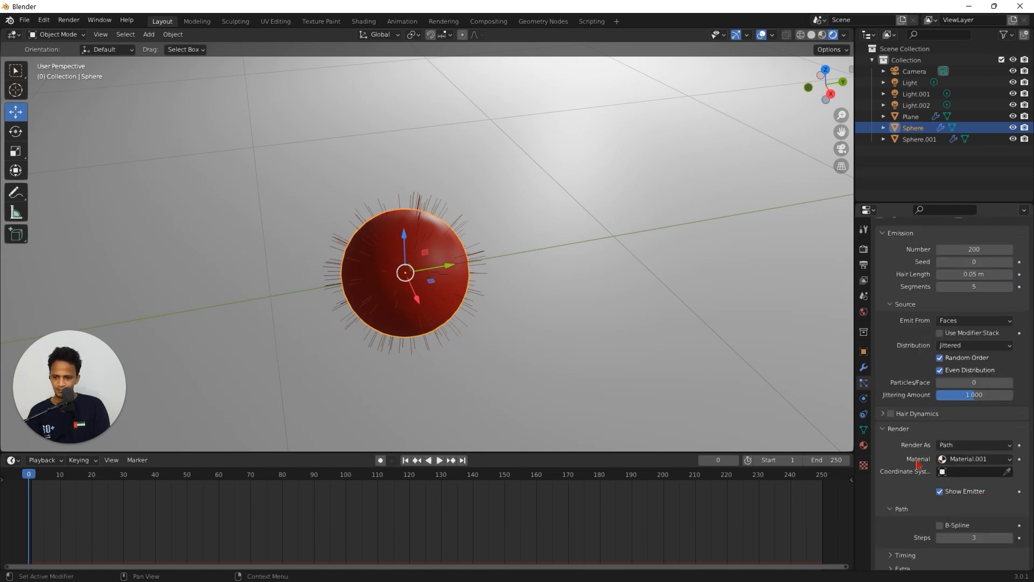
left_click(980, 463)
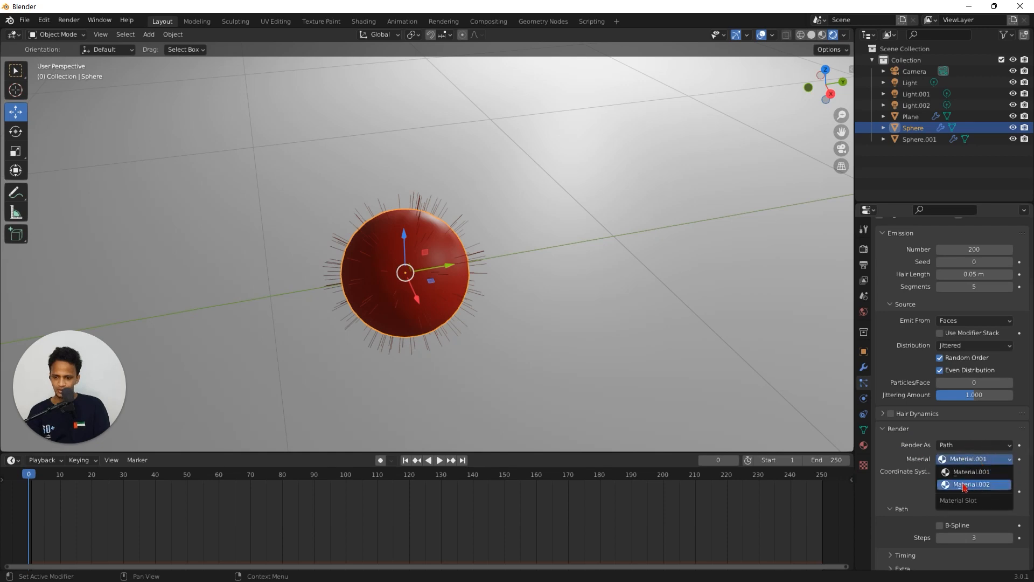
left_click(971, 485)
Examine the recolored hairs up close on the source sphere and across the instanced sphere cluster
scroll(524, 307, "up", 5)
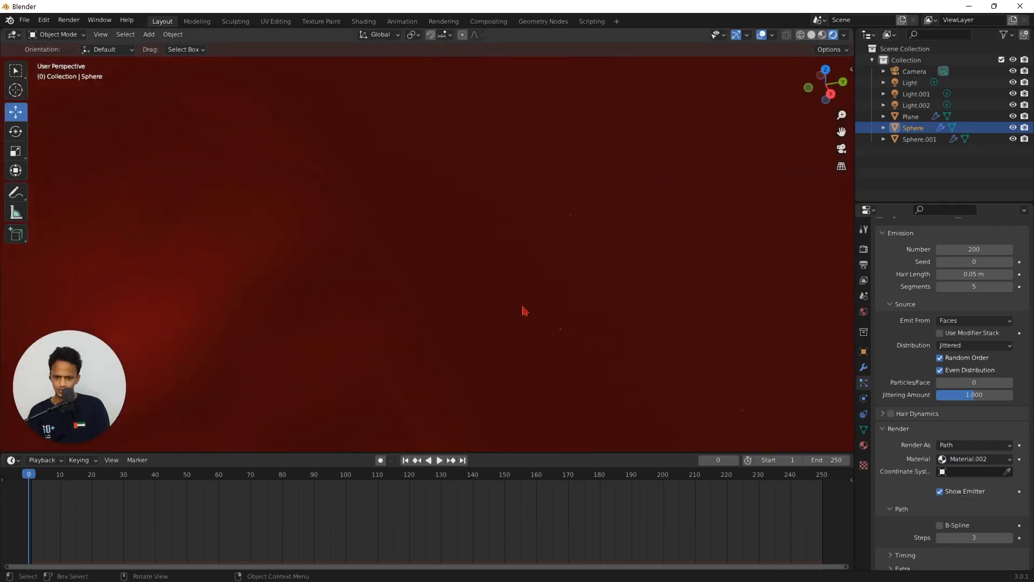
scroll(523, 311, "down", 2)
scroll(524, 307, "up", 3)
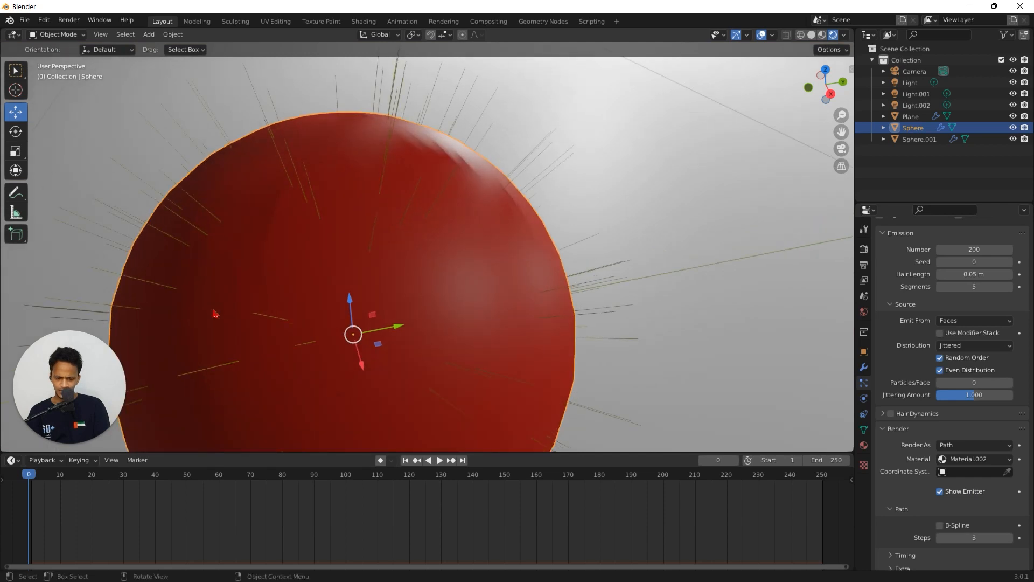
scroll(314, 284, "down", 6)
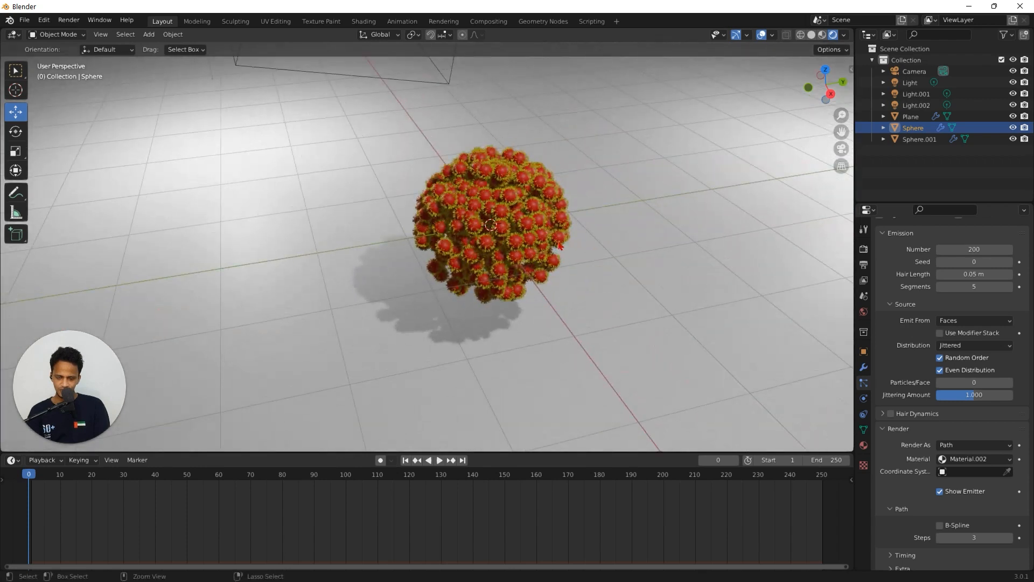
scroll(393, 282, "up", 3)
middle_click_drag(568, 262, 481, 325, "shift")
mouse_move(604, 278)
middle_mouse_down()
mouse_move(570, 313)
mouse_move(595, 263)
middle_mouse_up()
scroll(601, 266, "down", 6)
scroll(449, 273, "up", 2)
scroll(449, 273, "down", 4)
middle_click_drag(204, 278, 418, 275, "shift")
middle_click_drag(211, 281, 408, 262, "shift")
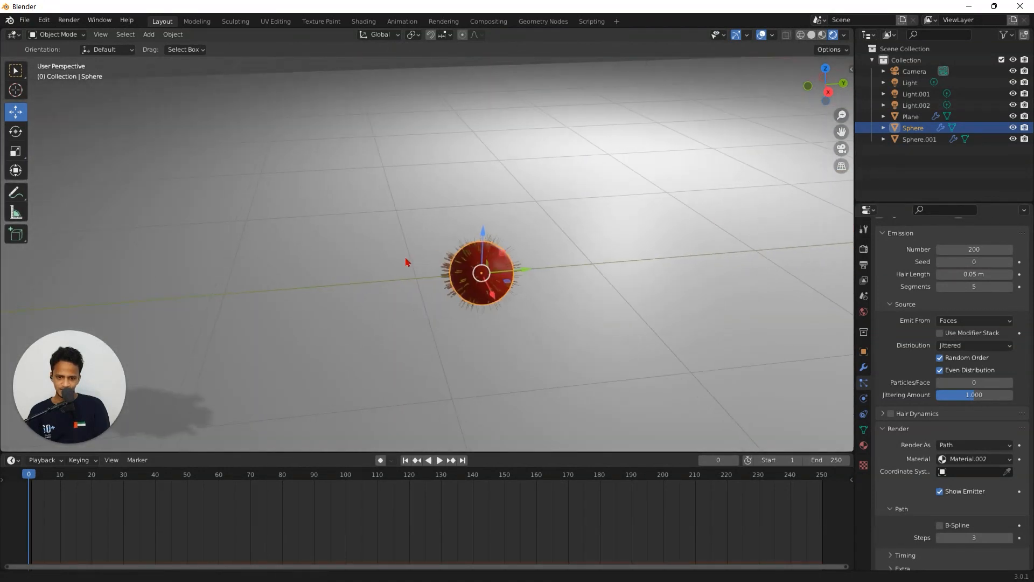
Set the source sphere's hair particle number to 100
scroll(411, 262, "up", 3)
scroll(957, 345, "up", 5)
left_click(964, 356)
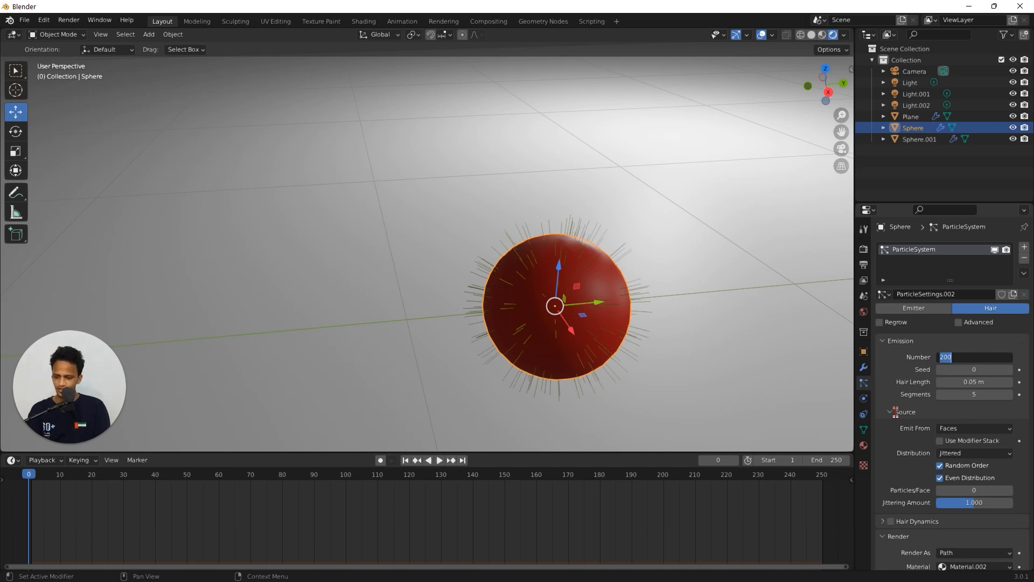
type("100")
key("Return")
Select the emitter sphere enclosing the instanced cluster and bring its particle render settings into view
middle_click_drag(835, 291, 682, 331, "shift")
scroll(723, 324, "down", 6)
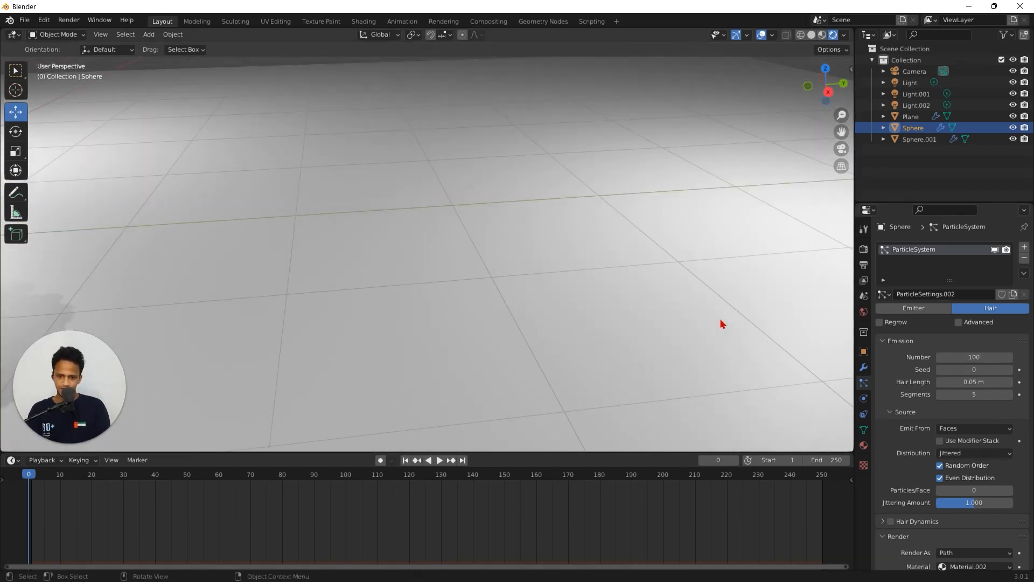
scroll(469, 256, "up", 2)
middle_click_drag(473, 252, 595, 311, "shift")
scroll(600, 260, "up", 1)
left_click(440, 215)
scroll(584, 267, "up", 1)
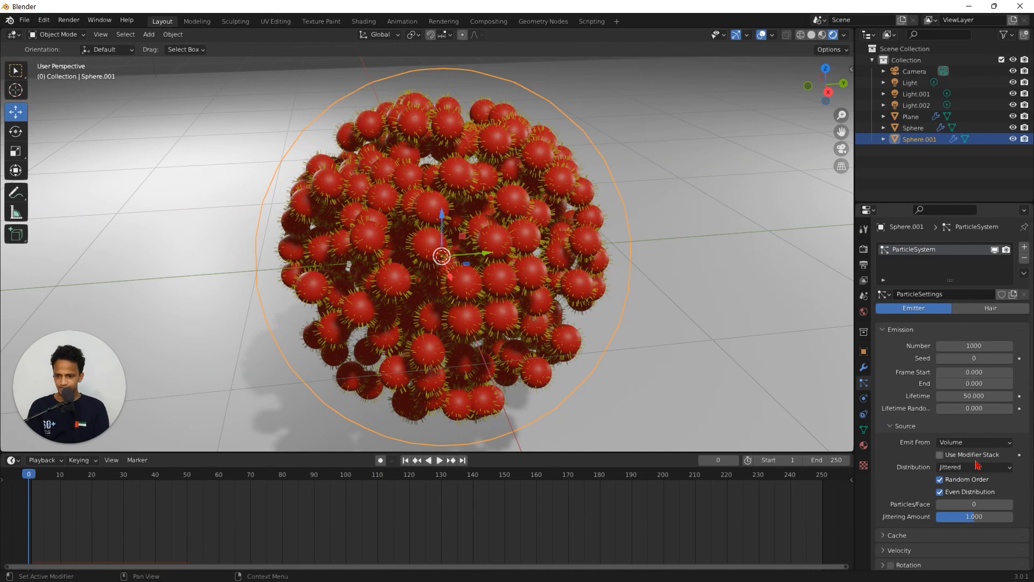
scroll(983, 480, "down", 7)
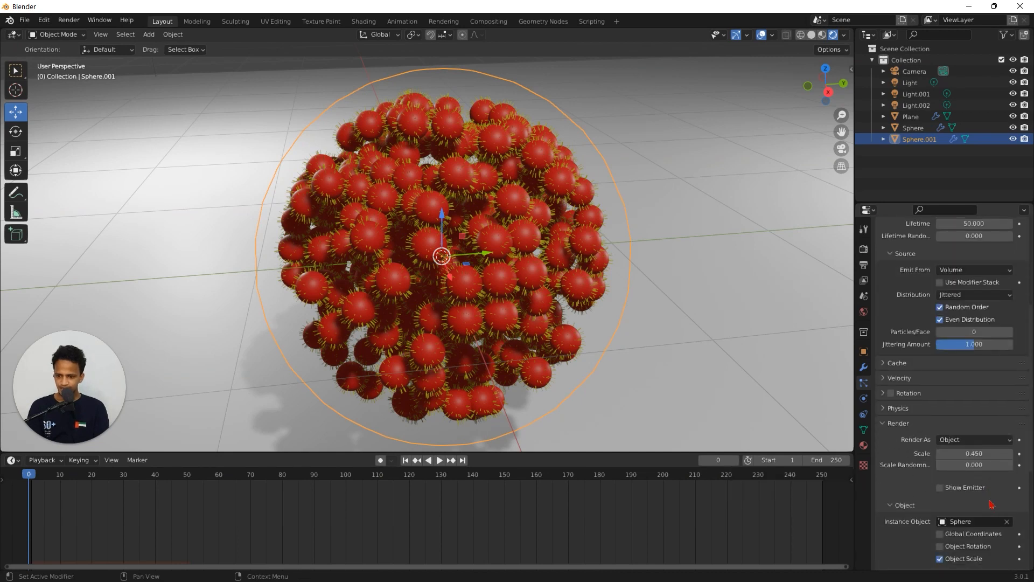
Try out the emitter's particle scale and a jittering amount of 0.766, and undo the jittering change
mouse_move(972, 454)
left_mouse_down()
mouse_move(1005, 452)
mouse_move(975, 461)
left_mouse_up()
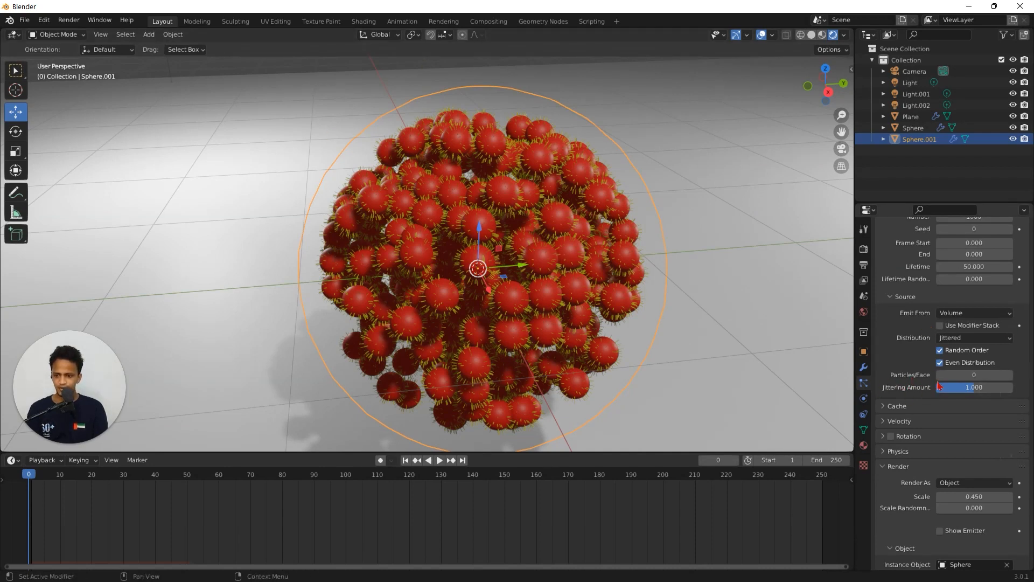
mouse_move(970, 394)
left_mouse_down()
mouse_move(980, 391)
mouse_move(964, 390)
left_mouse_up()
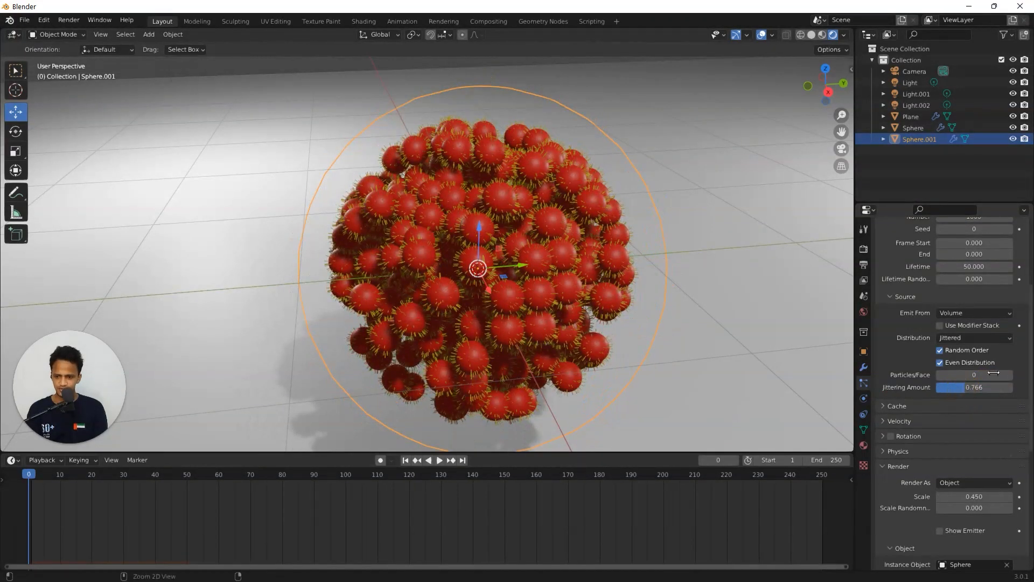
key("ctrl+z")
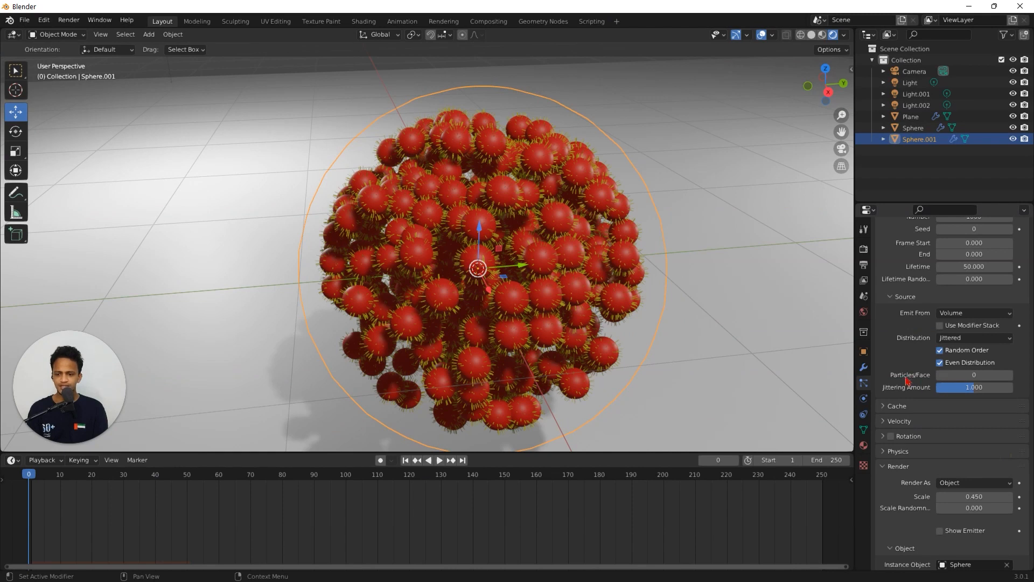
Increase the emitter sphere's Particles/Face value step by step
left_click(1010, 377)
left_click(1010, 377)
left_click(1010, 377)
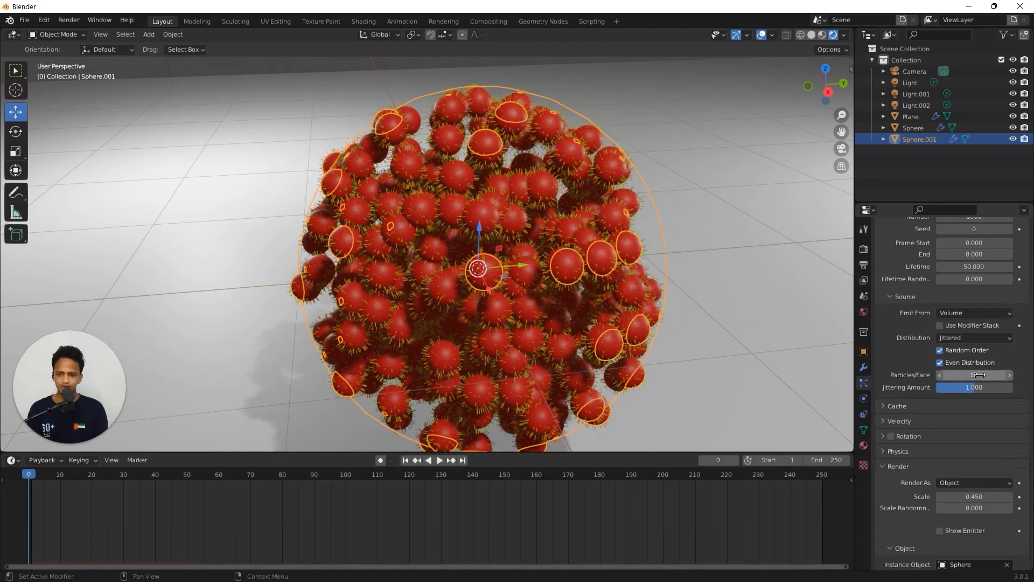
left_click(1009, 376)
left_click(1008, 377)
left_click(1009, 377)
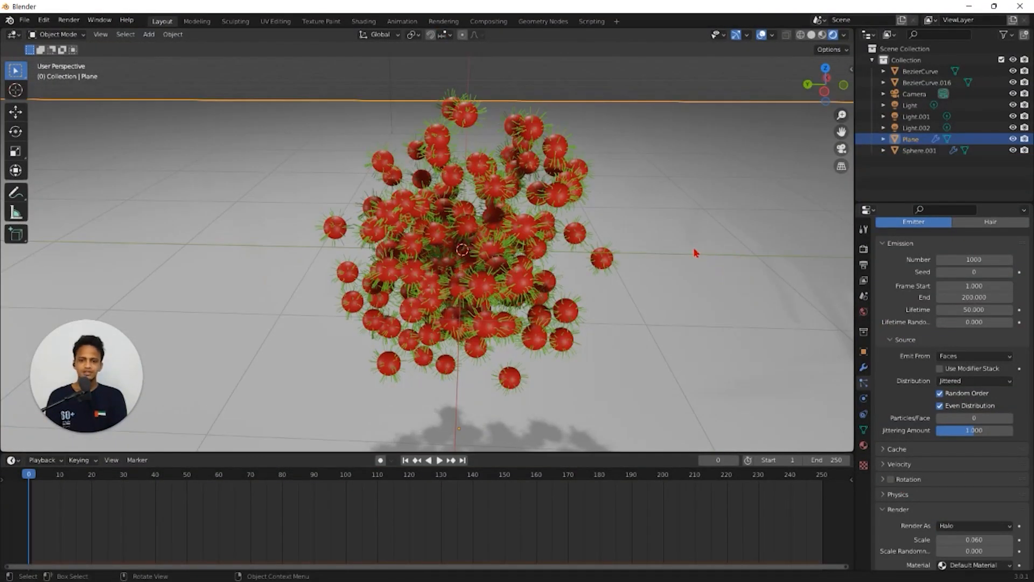
Make the emitter sphere's particles emit from Vertices and turn off their random order
middle_click_drag(695, 252, 468, 245)
scroll(468, 247, "up", 3)
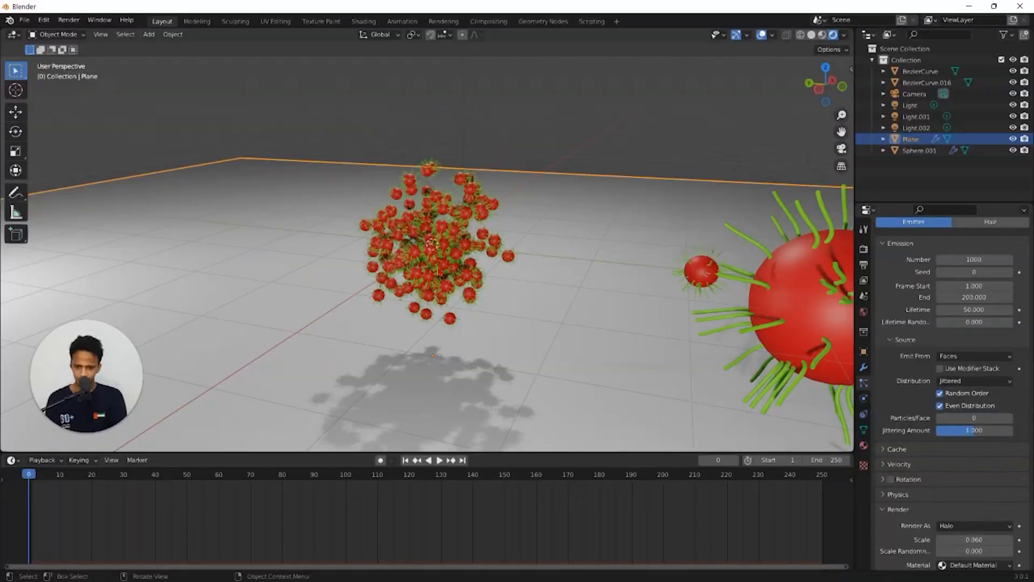
scroll(461, 206, "up", 3)
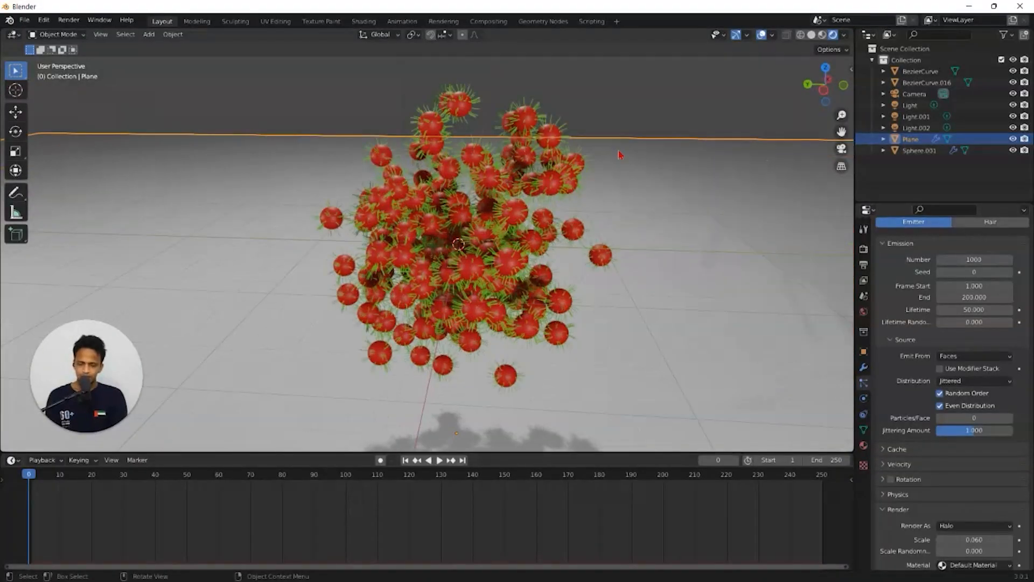
left_click(462, 206)
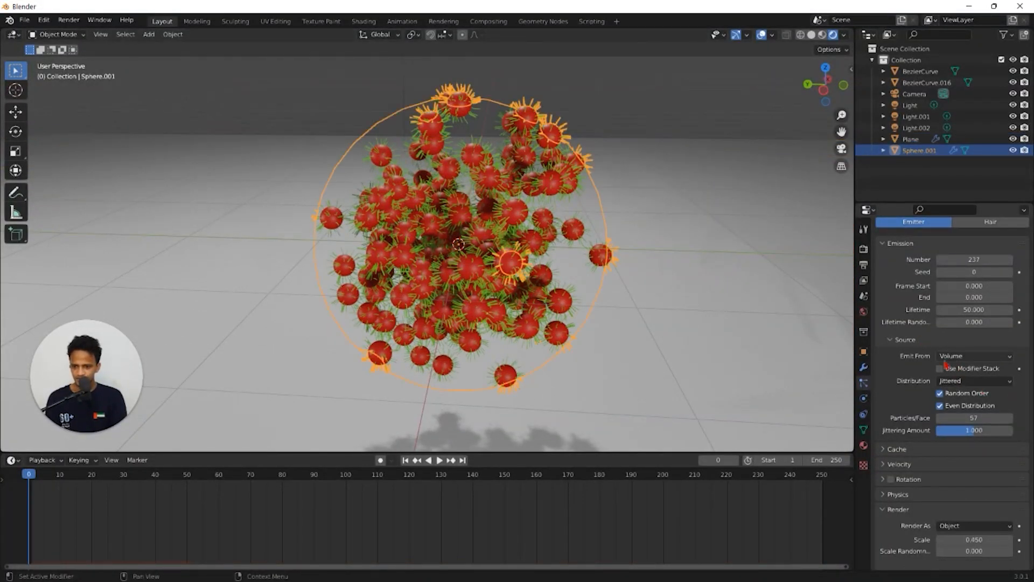
left_click(960, 357)
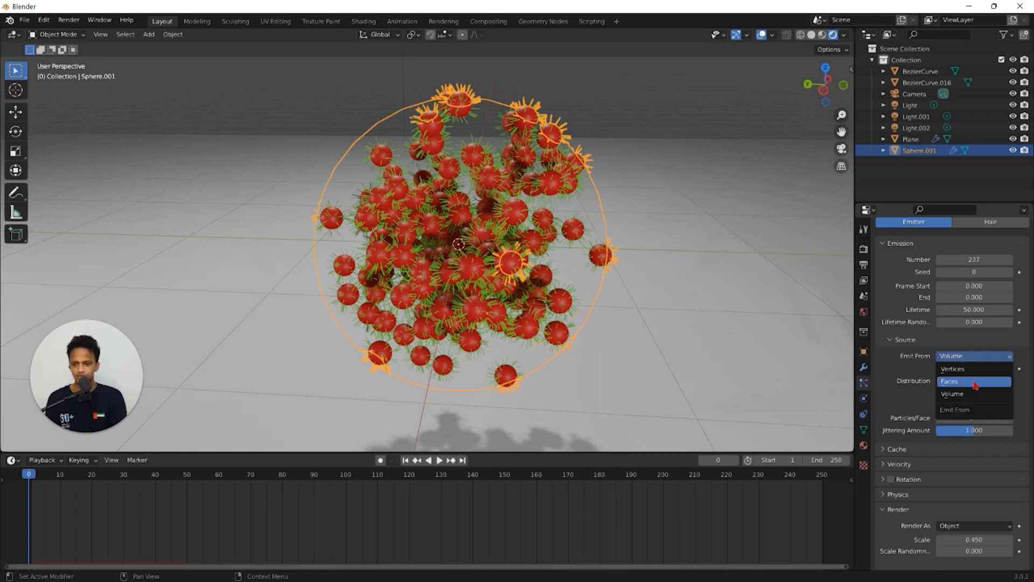
left_click(969, 375)
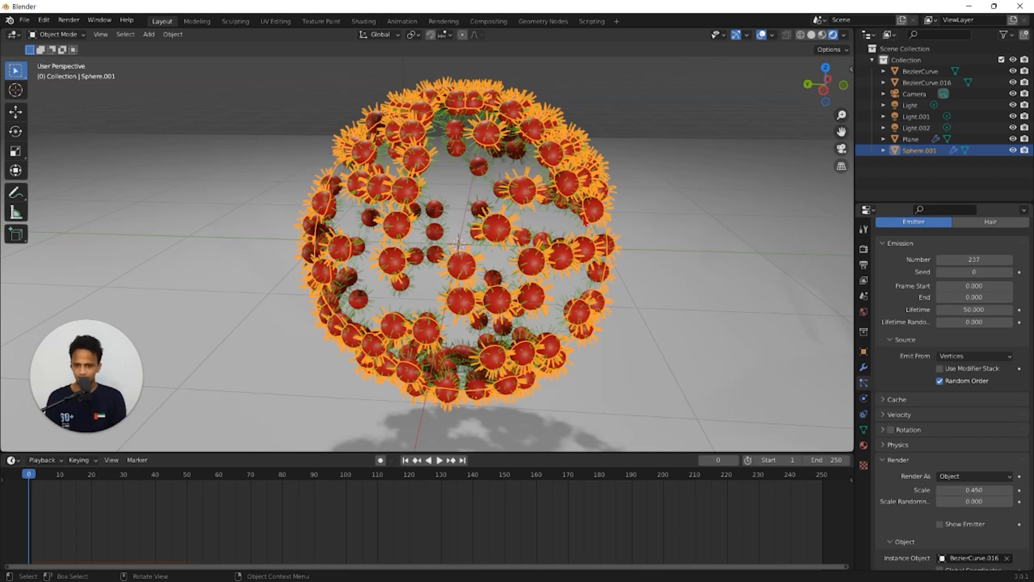
left_click(940, 381)
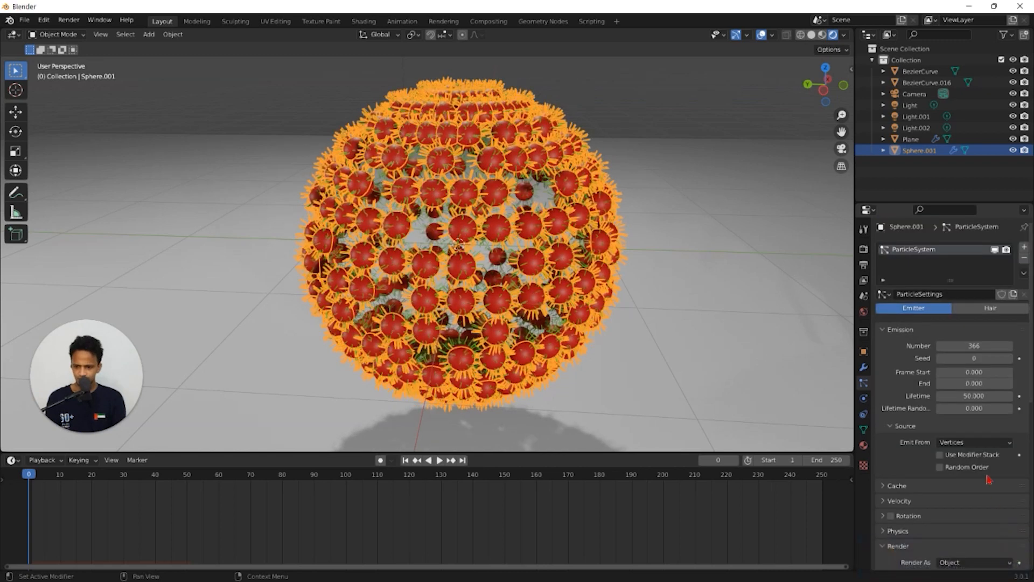
Raise the emitter sphere's particle number to 461 and examine the cluster from several angles with the emitter deselected
left_click_drag(958, 346, 1013, 343)
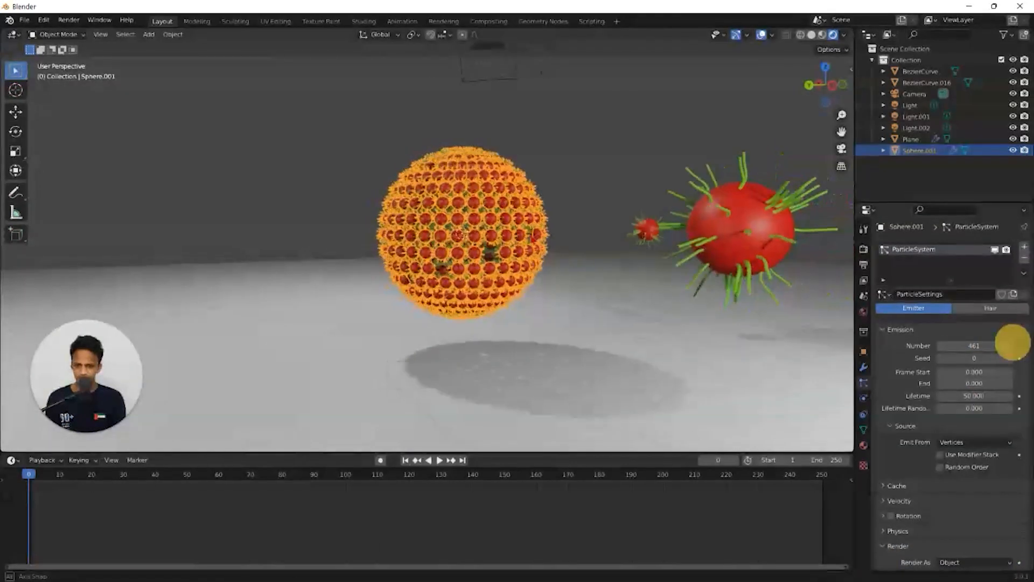
left_click(542, 315)
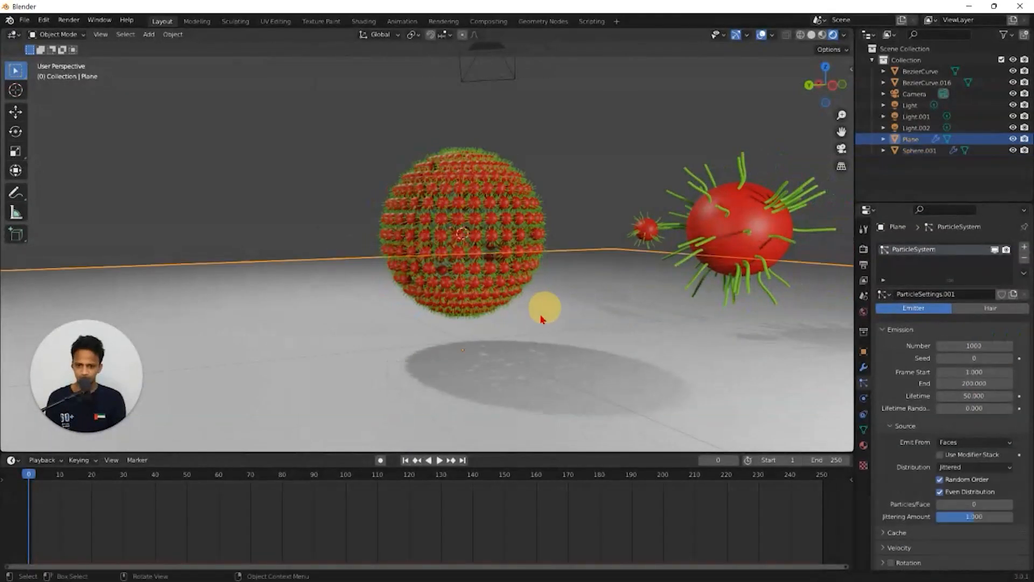
scroll(541, 314, "up", 4)
middle_click_drag(542, 314, 469, 305)
scroll(470, 354, "down", 5)
scroll(467, 370, "up", 4)
scroll(469, 306, "down", 4)
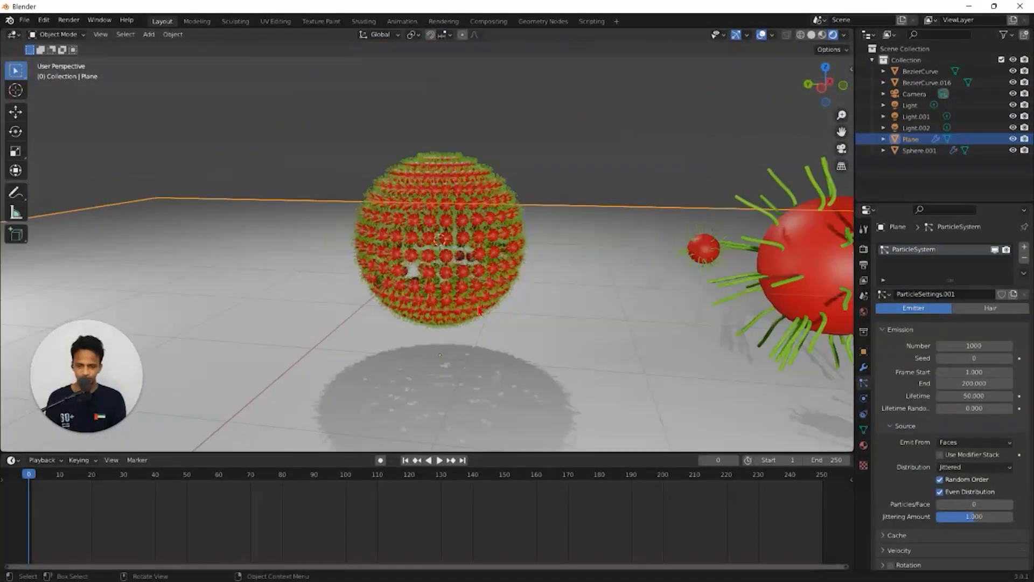
Set the emitter sphere's particle number to 650
left_click(484, 281)
scroll(488, 272, "up", 1)
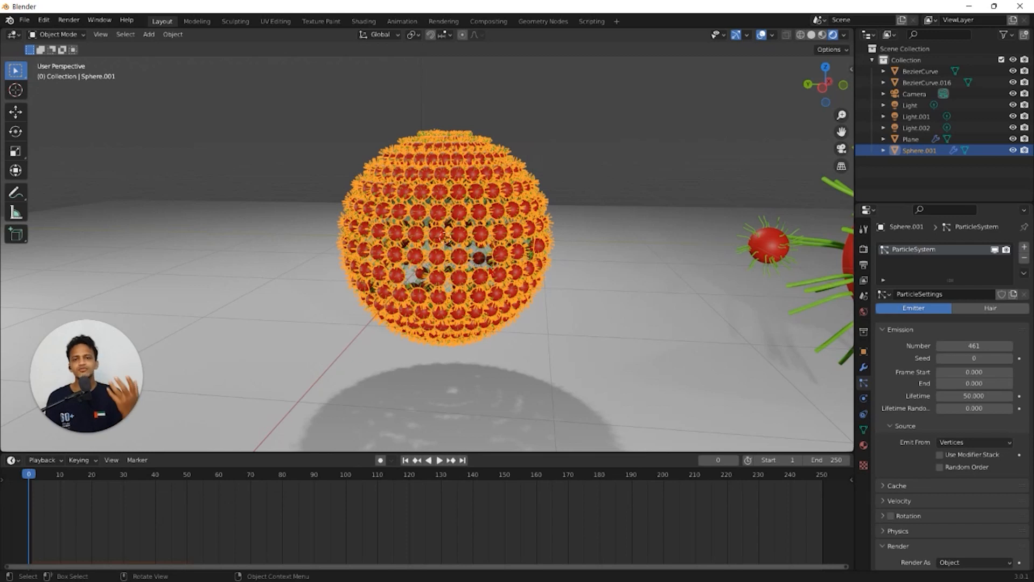
scroll(493, 265, "up", 1)
scroll(489, 270, "up", 1)
scroll(489, 269, "down", 1)
left_click(974, 346)
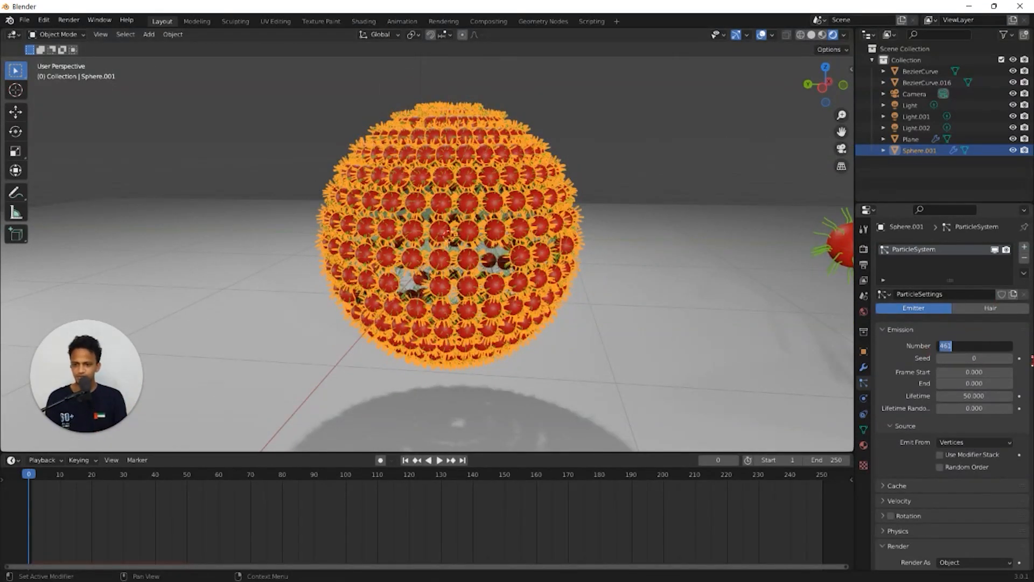
type("650")
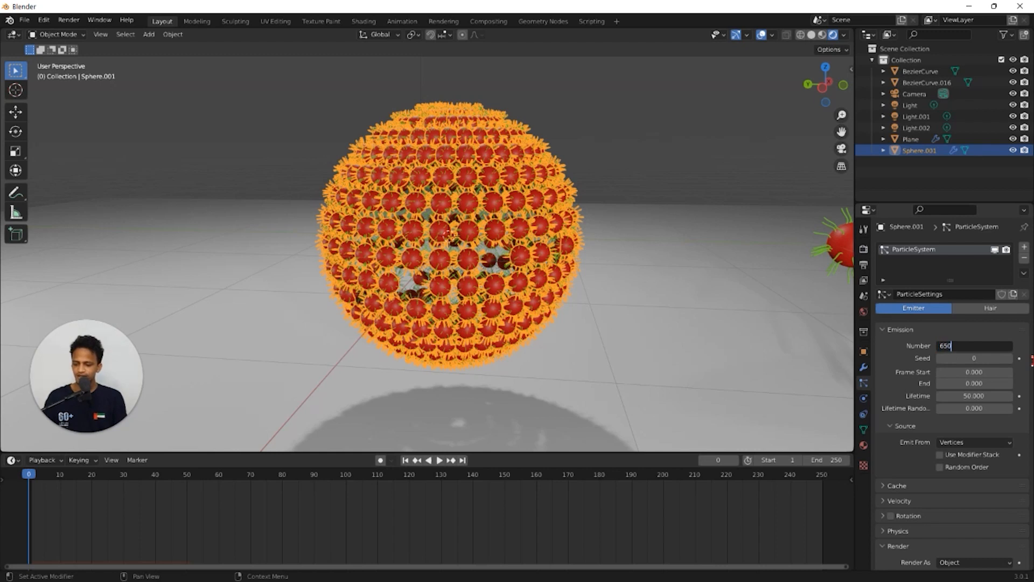
key("Return")
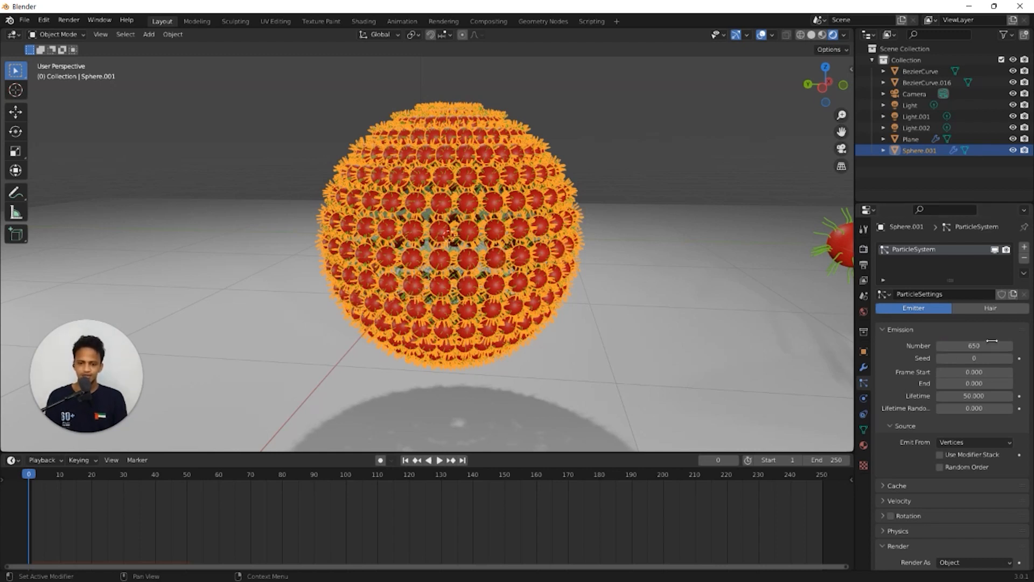
Select the small spiked source sphere and change its green spike material's base color to orange-yellow
left_click(614, 117)
mouse_move(596, 192)
middle_mouse_down()
mouse_move(589, 226)
mouse_move(587, 191)
middle_mouse_up()
scroll(589, 227, "up", 4)
left_click(668, 286)
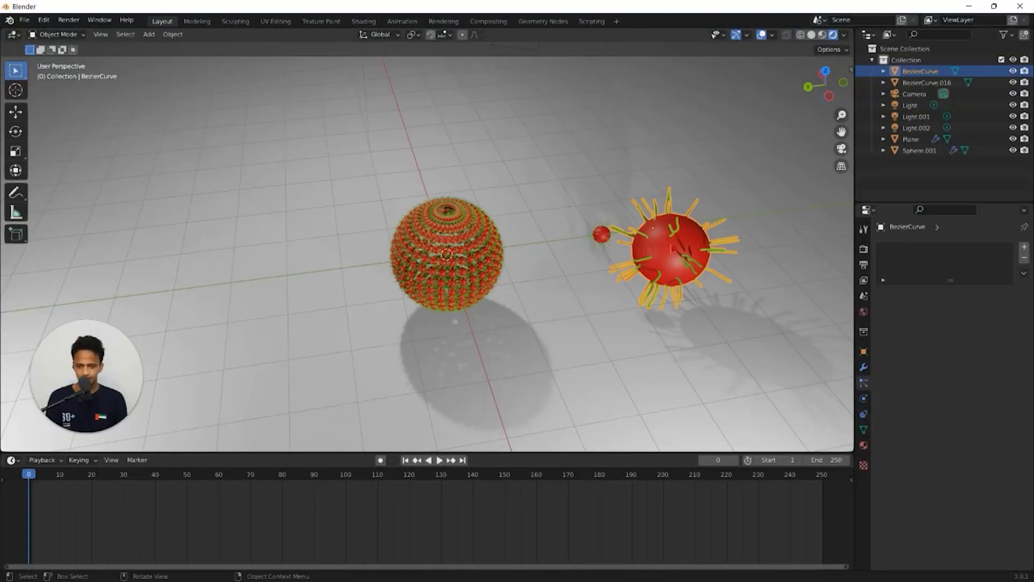
scroll(710, 324, "up", 4)
middle_click_drag(695, 302, 682, 257)
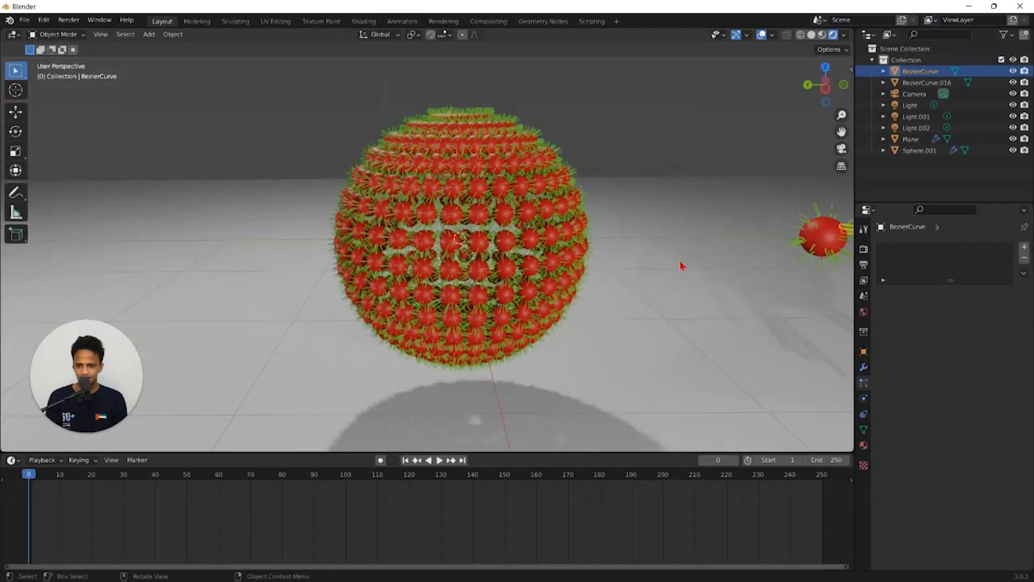
scroll(683, 266, "down", 2)
left_click(695, 250)
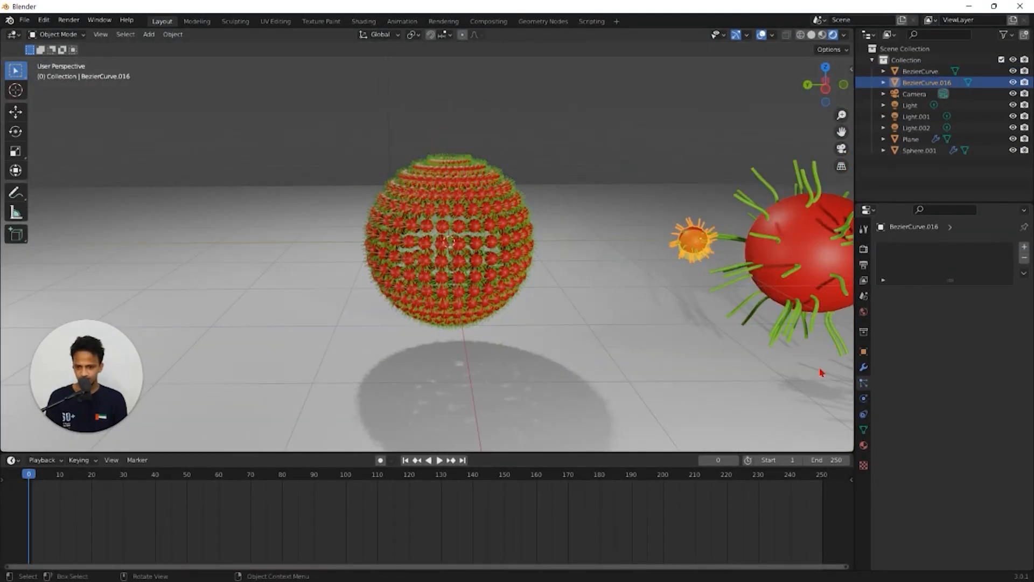
left_click(863, 445)
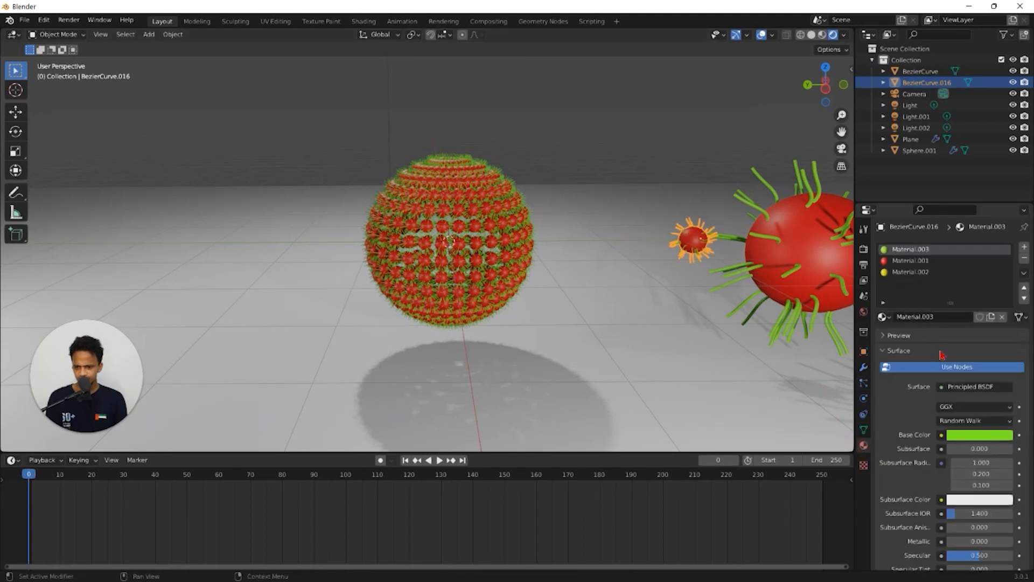
left_click(961, 437)
left_click_drag(932, 331, 924, 343)
scroll(536, 300, "up", 2)
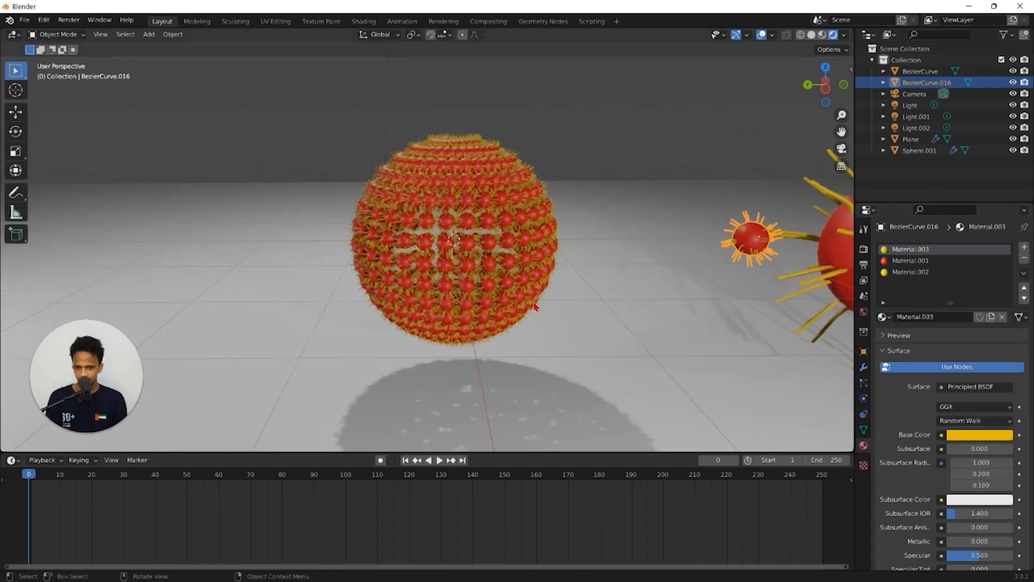
Change the base color of the small source sphere's red body material, Material.001, to purple and check the recolored cluster
left_click(975, 433)
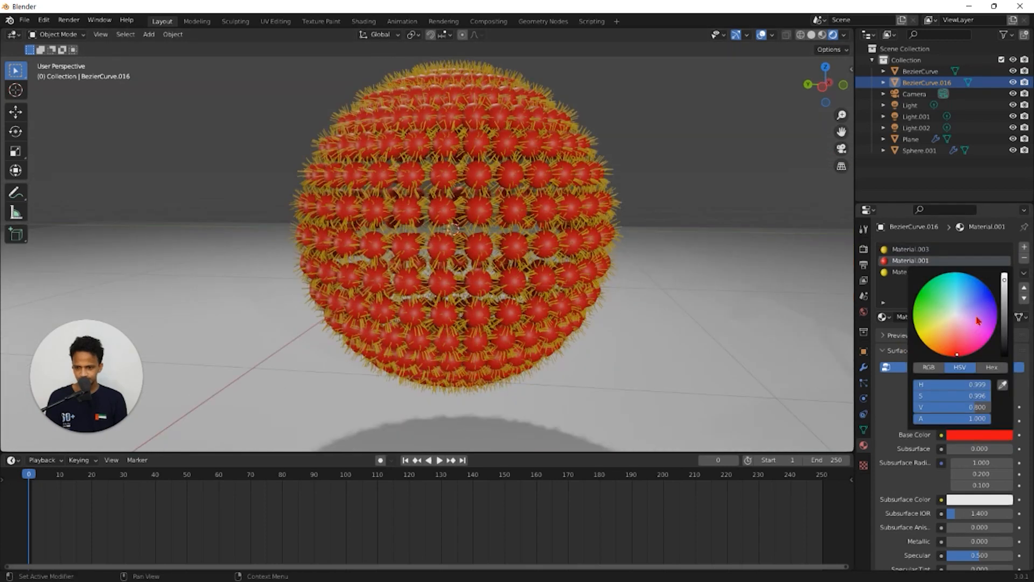
left_click_drag(979, 322, 992, 308)
left_click(589, 323)
scroll(589, 323, "down", 1)
mouse_move(590, 323)
middle_mouse_down()
mouse_move(615, 312)
mouse_move(577, 311)
mouse_move(568, 341)
mouse_move(577, 351)
mouse_move(584, 322)
middle_mouse_up()
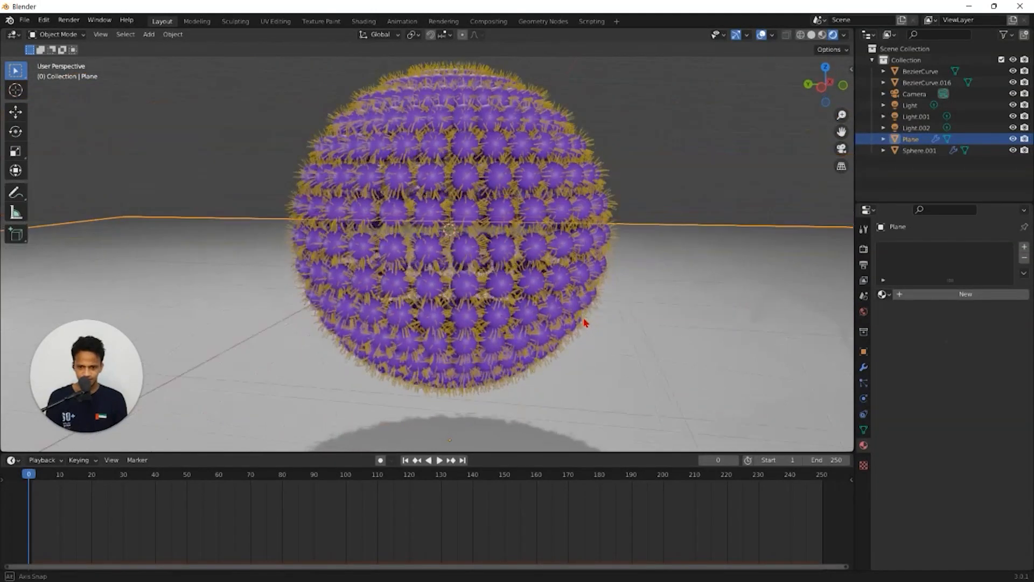